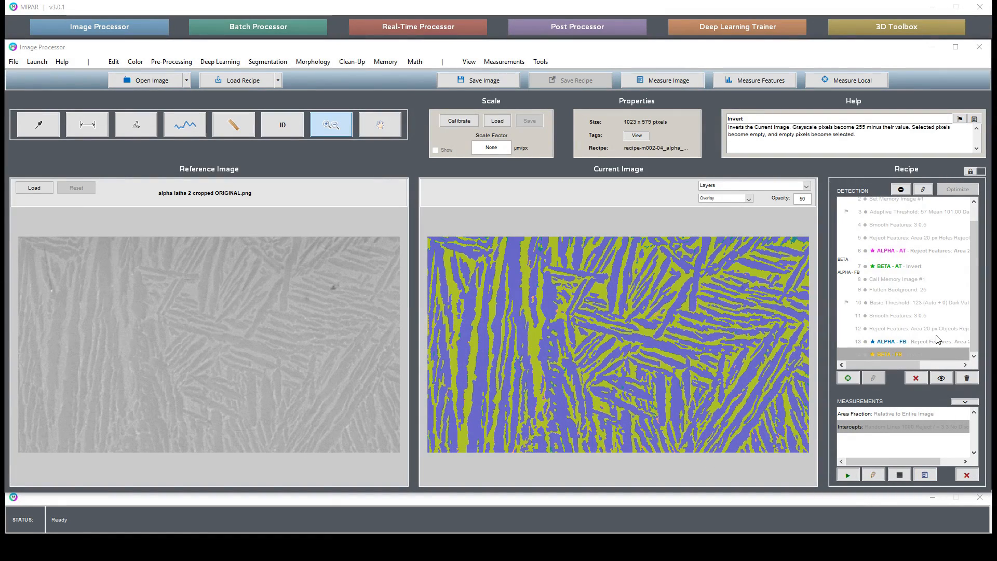
Step: Review the alpha and beta layer steps of both detection branches and view the Adaptive Threshold and Flatten Background results
{"action": "left_click", "coordinate": [902, 251]}
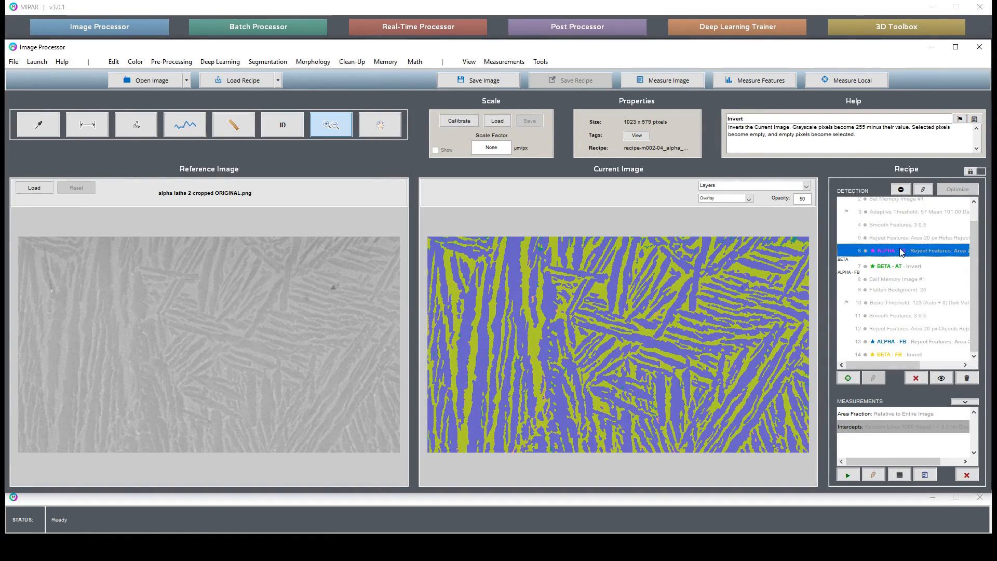
{"action": "left_click", "coordinate": [906, 267]}
{"action": "left_click", "coordinate": [907, 342]}
{"action": "left_click", "coordinate": [914, 354]}
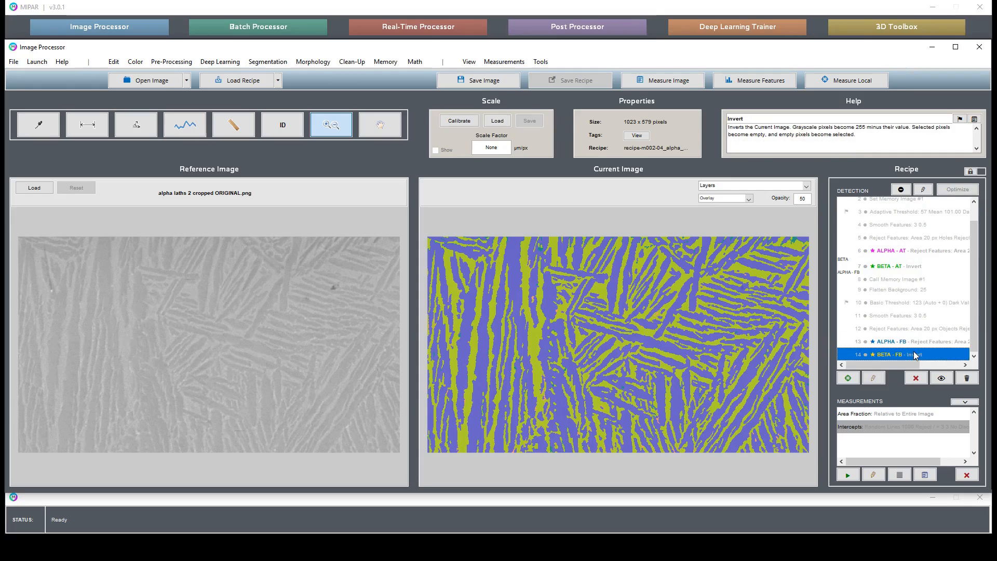
{"action": "scroll", "coordinate": [914, 353], "scroll_direction": "up", "scroll_amount": 1}
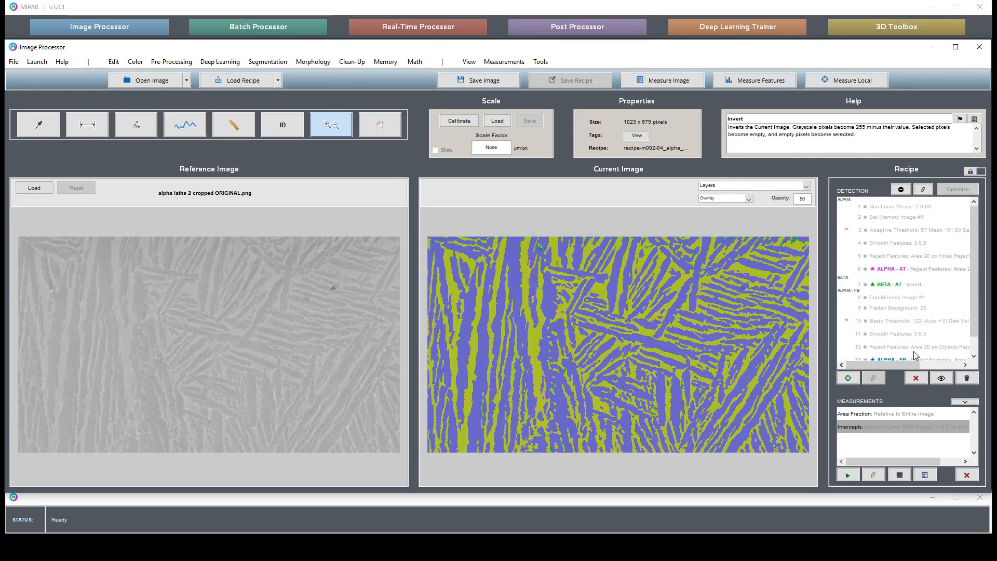
{"action": "left_click", "coordinate": [916, 234]}
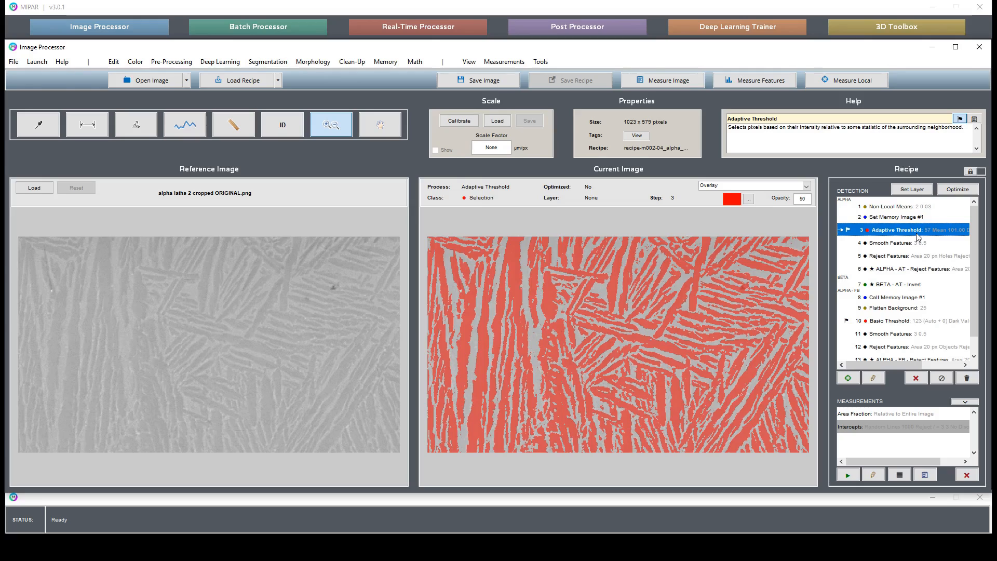
{"action": "left_click", "coordinate": [917, 310]}
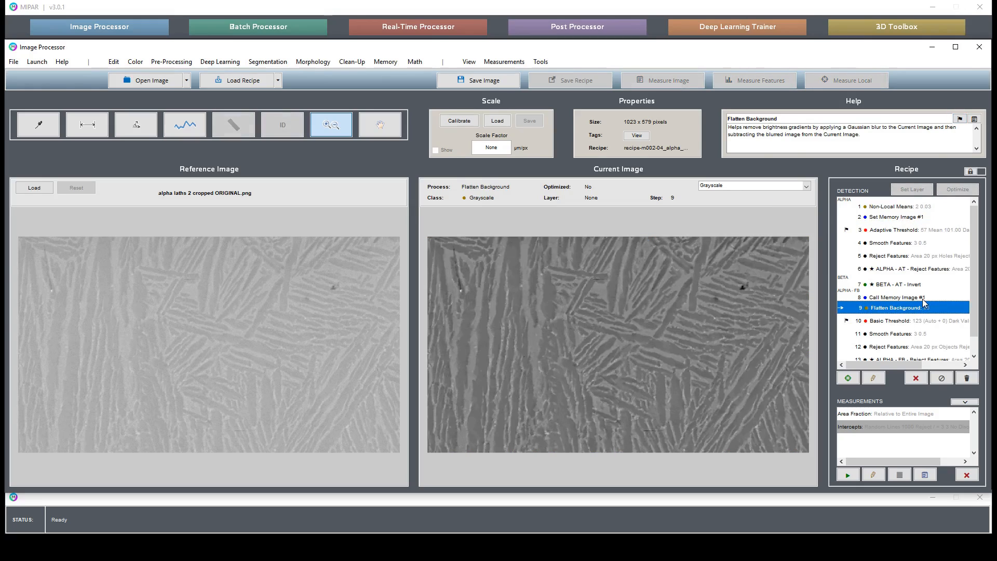
Step: Delete the ALPHA - FB branch from the recipe, steps 8 to 14, from Call Memory Image #1 through BETA - FB
{"action": "left_click_drag", "start_coordinate": [924, 298], "coordinate": [944, 400]}
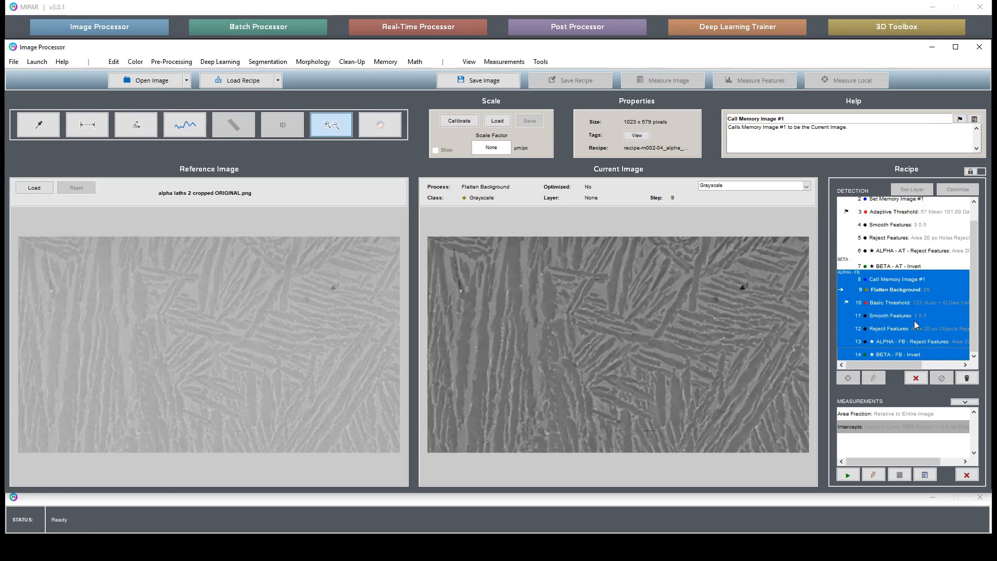
{"action": "left_click", "coordinate": [912, 378]}
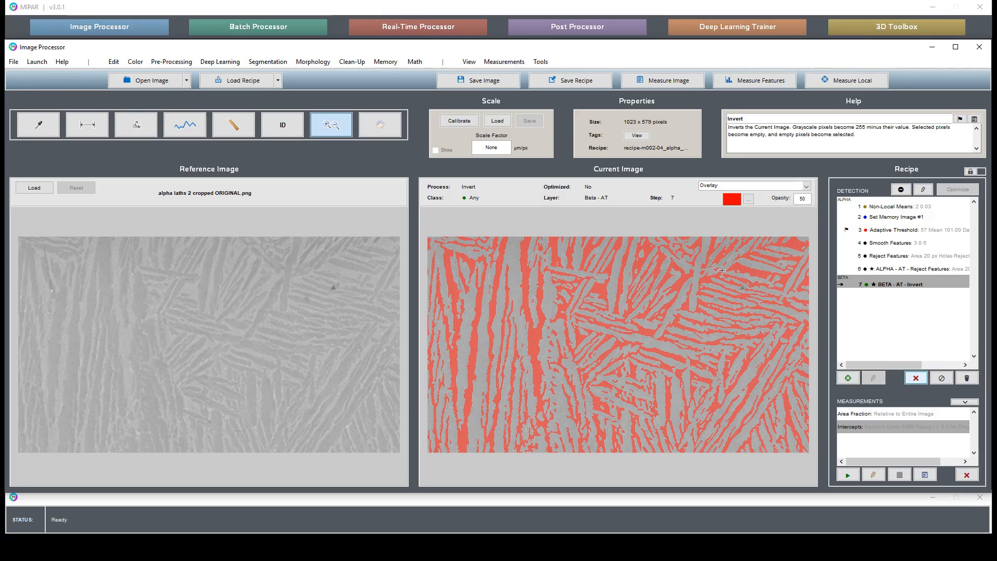
Step: Examine how the BETA - AT and ALPHA - AT selections treat the dark spot and the bright particle in the current image
{"action": "left_click_drag", "start_coordinate": [721, 270], "coordinate": [763, 302]}
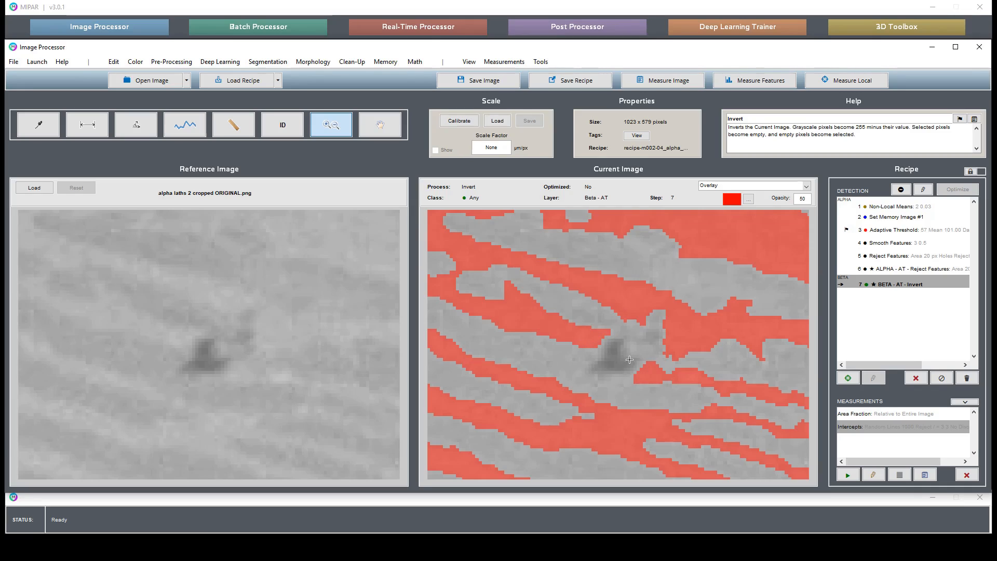
{"action": "double_click", "coordinate": [618, 358]}
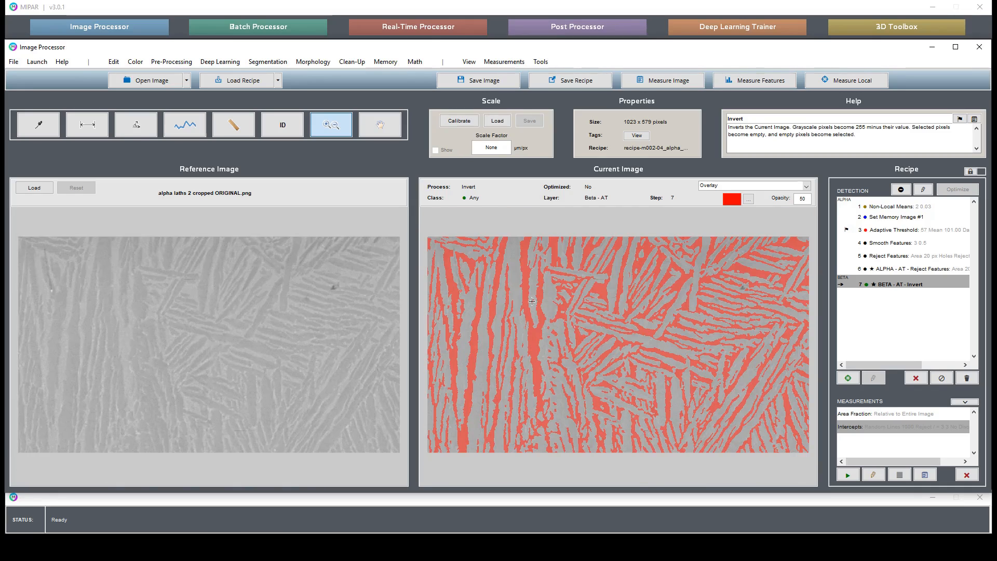
{"action": "left_click_drag", "start_coordinate": [461, 275], "coordinate": [486, 293]}
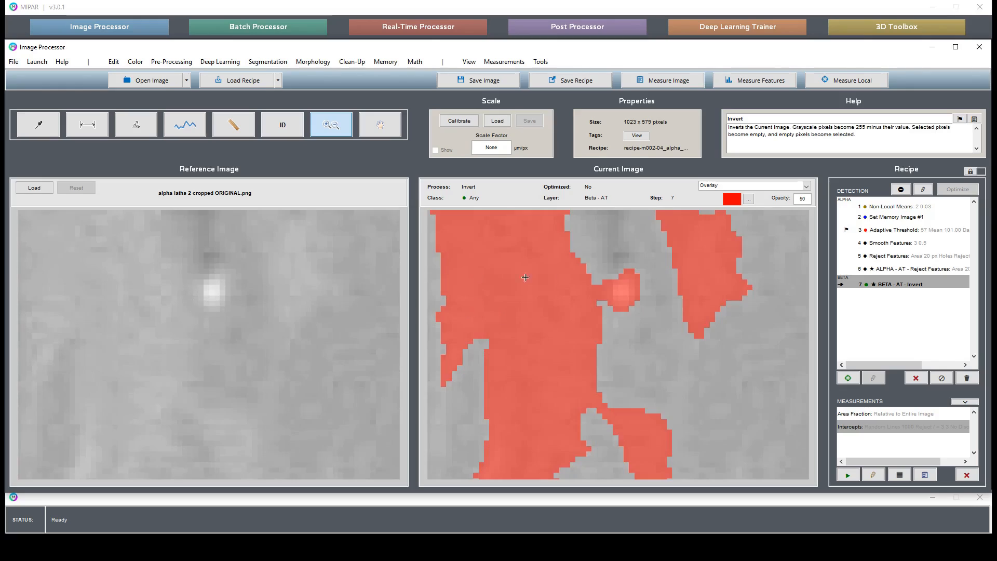
{"action": "double_click", "coordinate": [628, 330]}
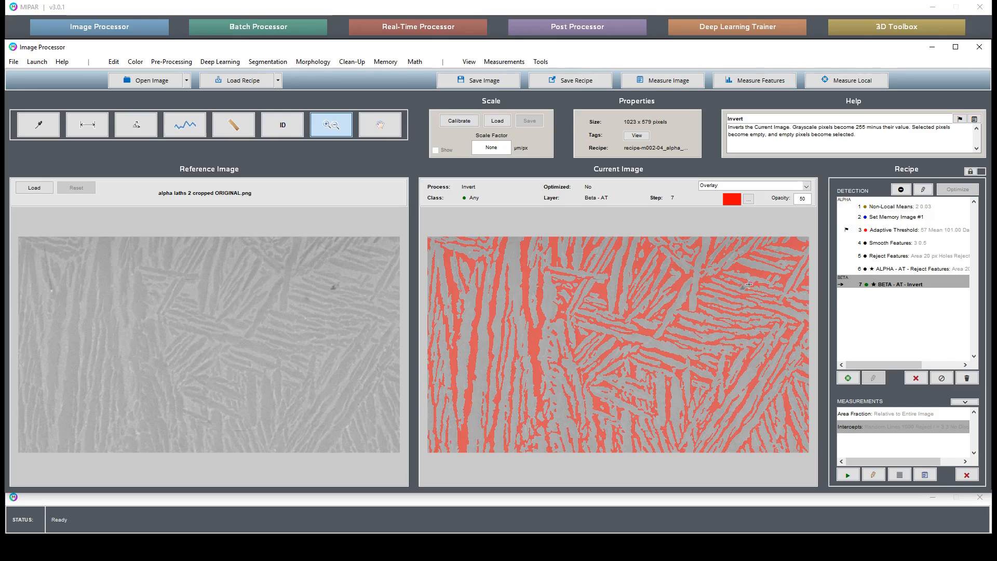
{"action": "left_click_drag", "start_coordinate": [448, 274], "coordinate": [477, 303]}
{"action": "left_click", "coordinate": [946, 269]}
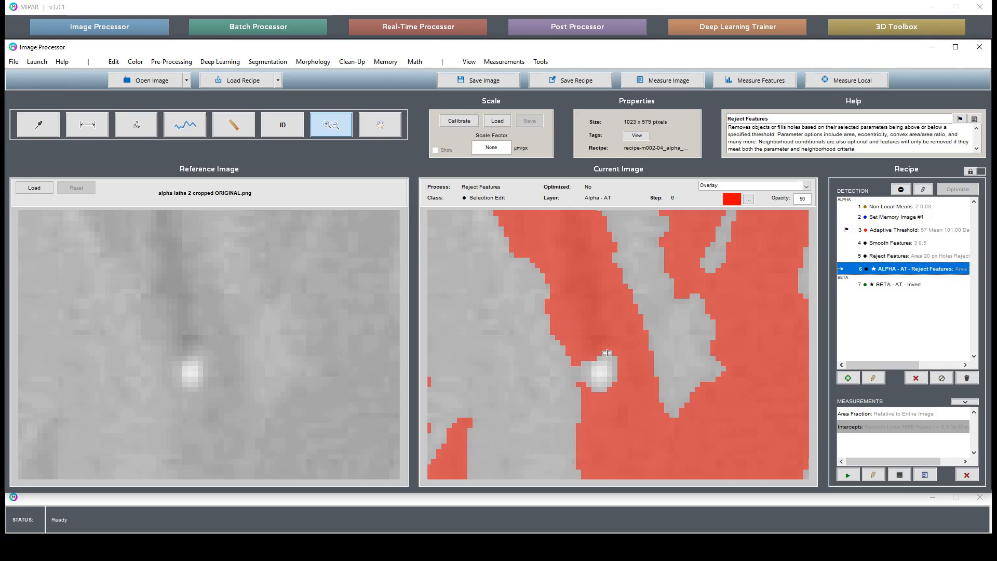
{"action": "scroll", "coordinate": [605, 373], "scroll_direction": "down", "scroll_amount": 5}
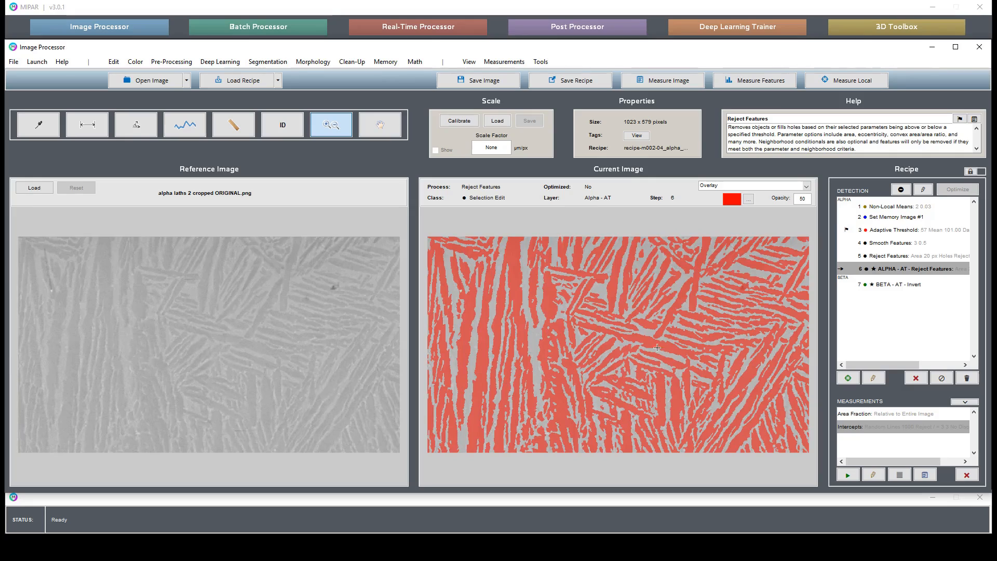
{"action": "scroll", "coordinate": [731, 276], "scroll_direction": "up", "scroll_amount": 5}
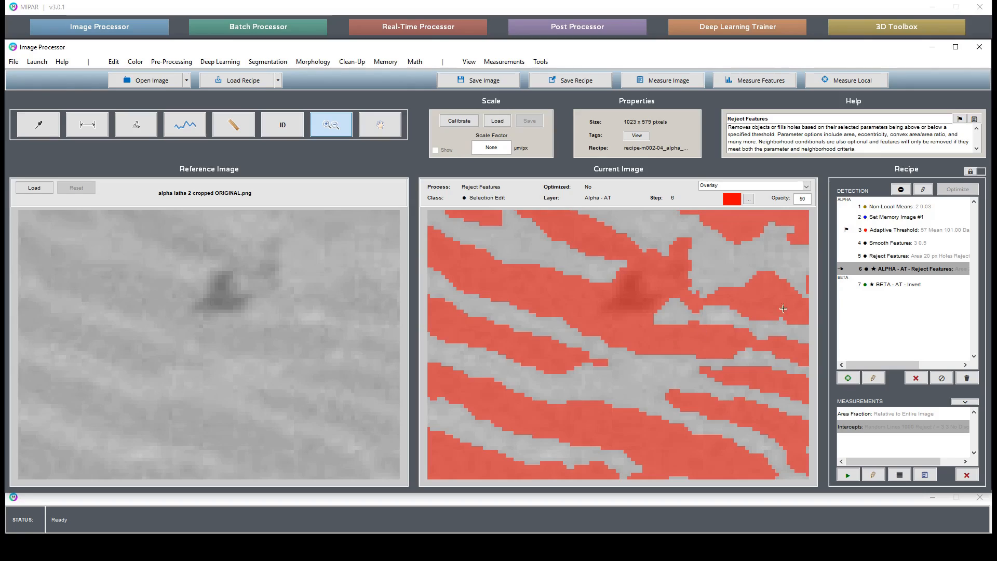
{"action": "double_click", "coordinate": [593, 303]}
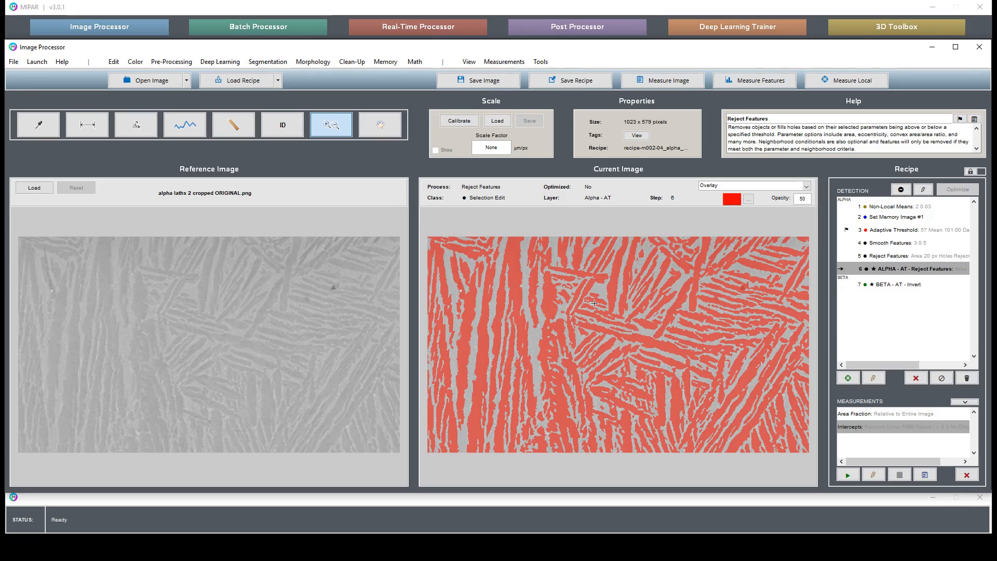
Step: Check the Area Fraction measurement and the BETA - AT layer, and inspect the bright particle in the ALPHA - AT selection up close
{"action": "left_click", "coordinate": [858, 415]}
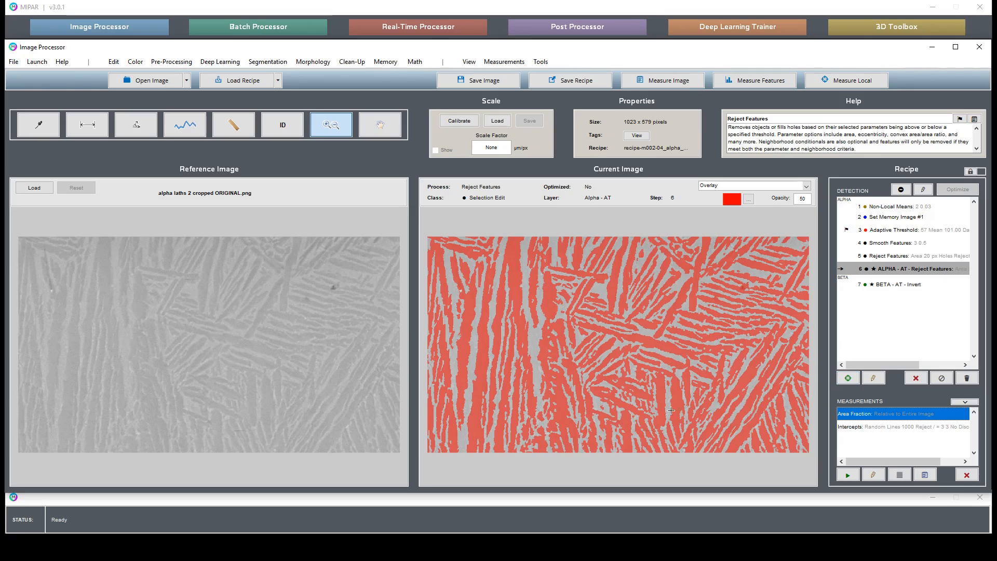
{"action": "left_click", "coordinate": [895, 284]}
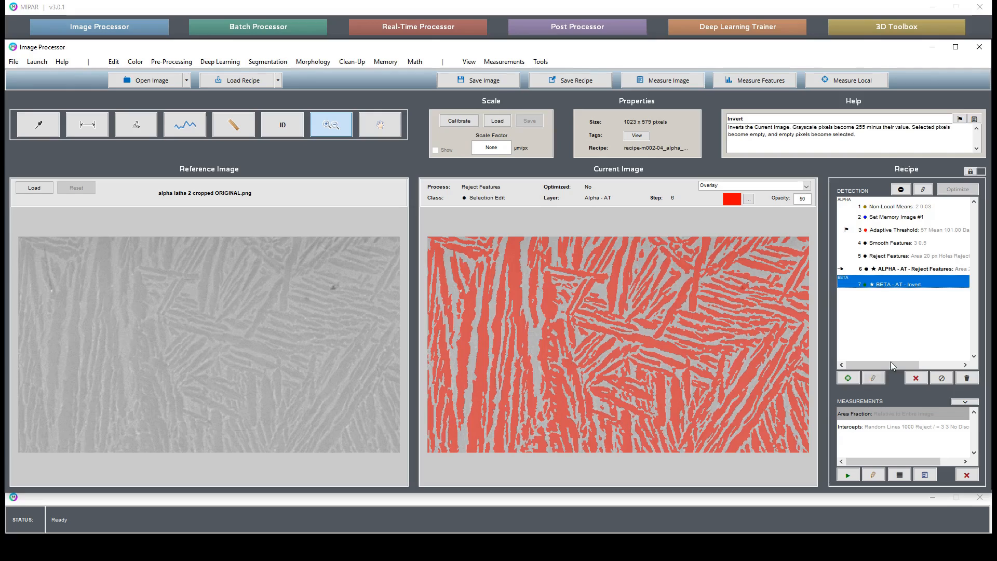
{"action": "left_click", "coordinate": [889, 418]}
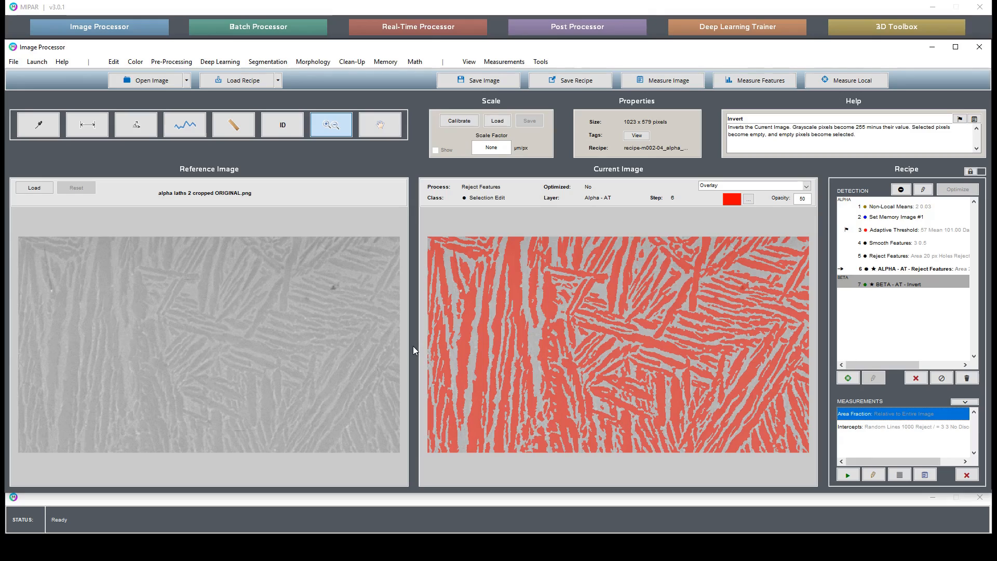
{"action": "left_click_drag", "start_coordinate": [447, 278], "coordinate": [477, 311]}
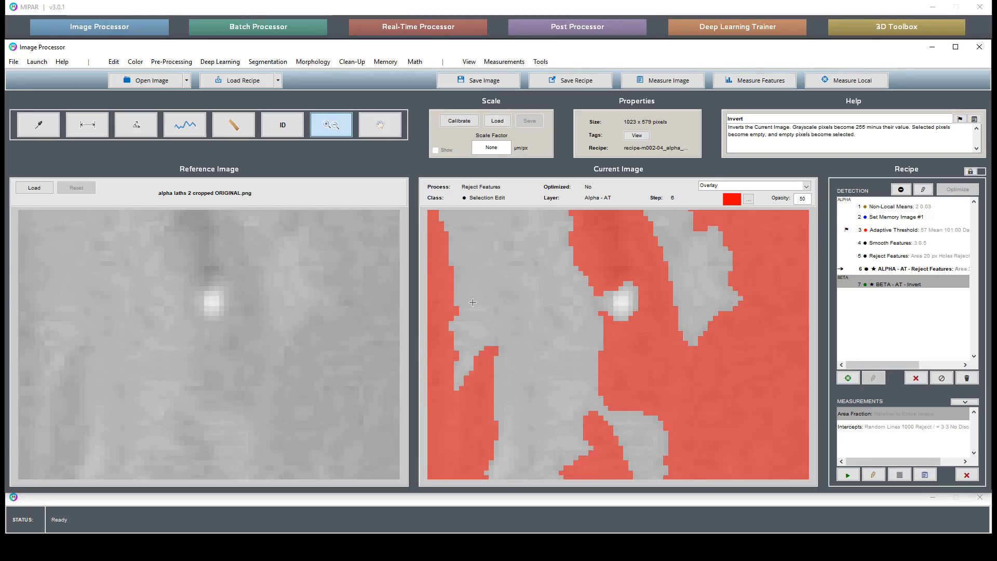
{"action": "double_click", "coordinate": [631, 301]}
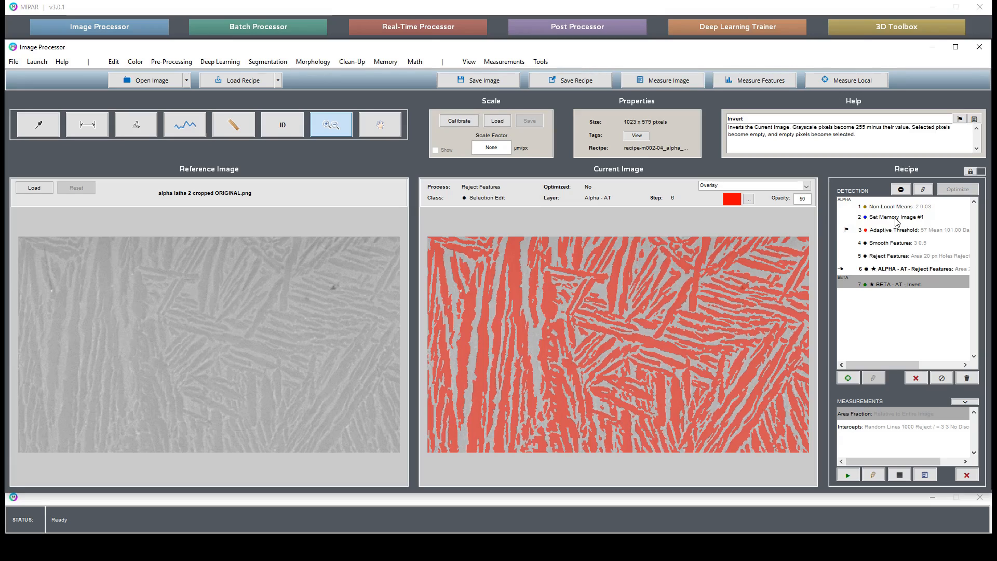
Step: Disable the recipe from Adaptive Threshold onward, display the Set Memory Image #1 result and inspect its dark spot
{"action": "left_click", "coordinate": [912, 230]}
{"action": "left_click", "coordinate": [941, 378]}
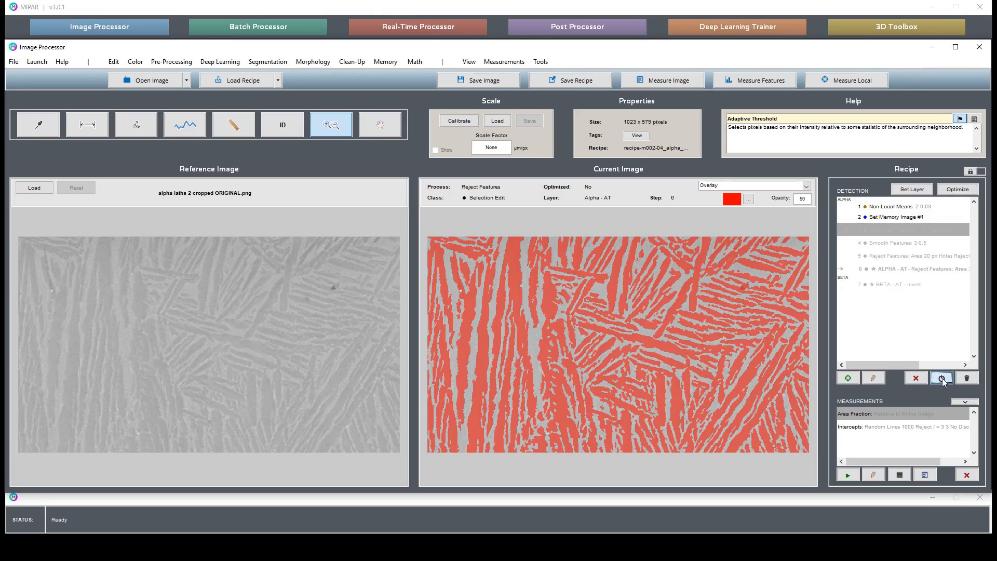
{"action": "left_click", "coordinate": [907, 217]}
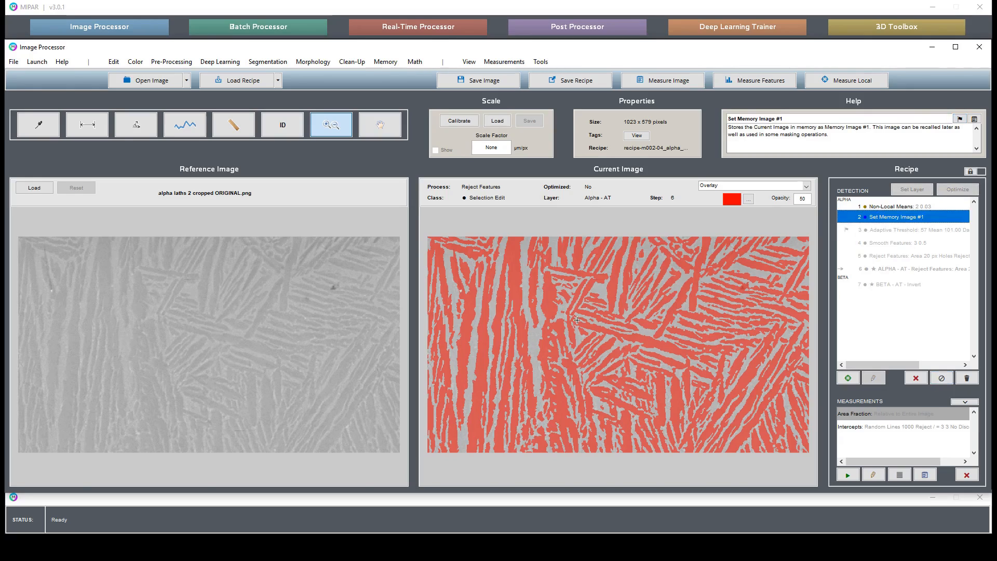
{"action": "double_click", "coordinate": [881, 218]}
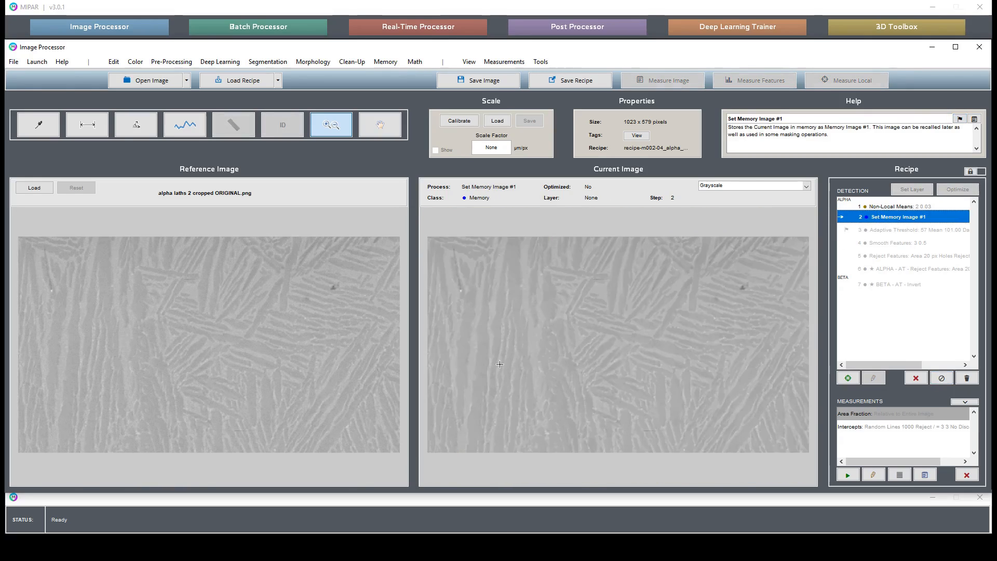
{"action": "left_click", "coordinate": [750, 306]}
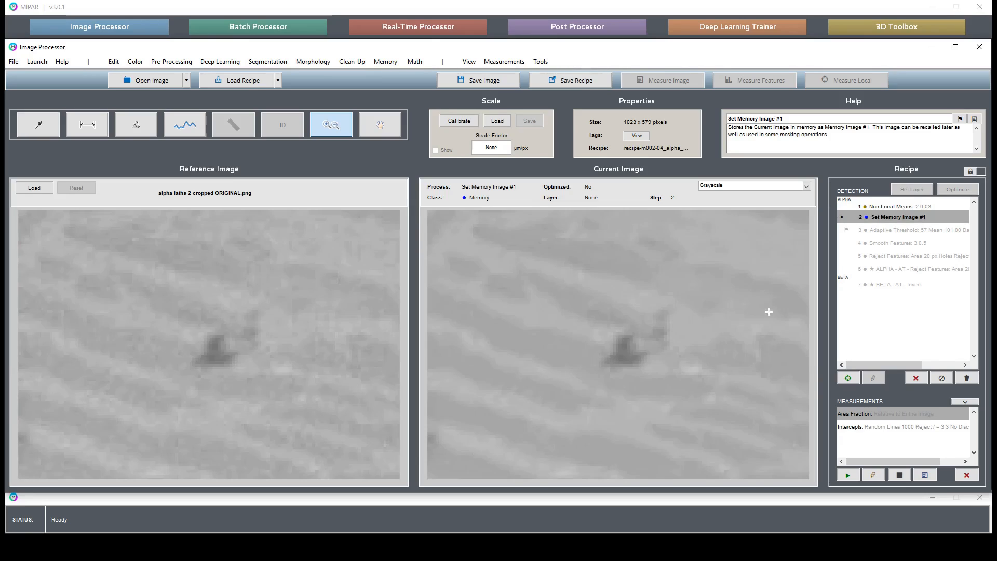
{"action": "double_click", "coordinate": [612, 362]}
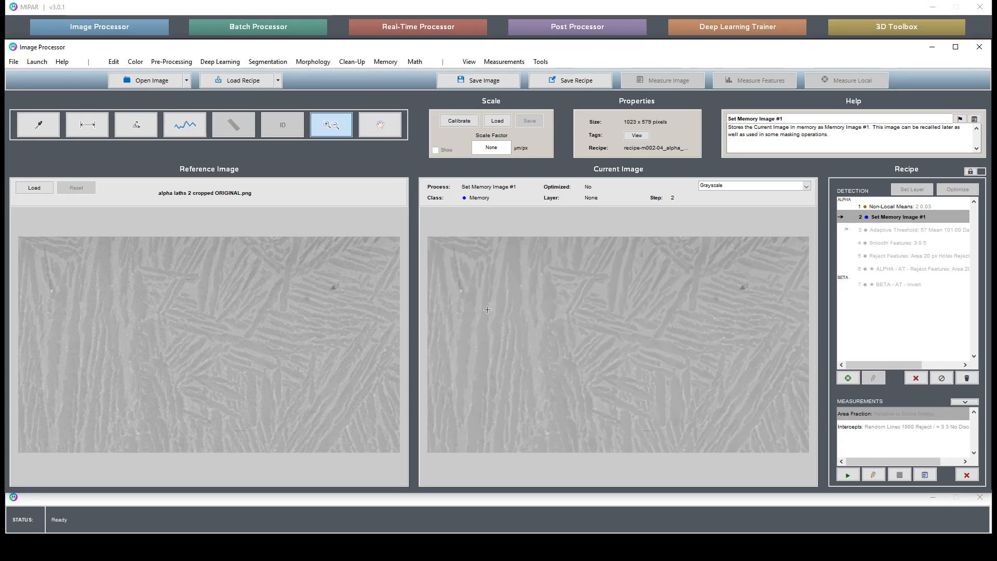
Step: Start a Range Threshold on the grayscale image and lower its maximum value to 188
{"action": "left_click", "coordinate": [273, 60]}
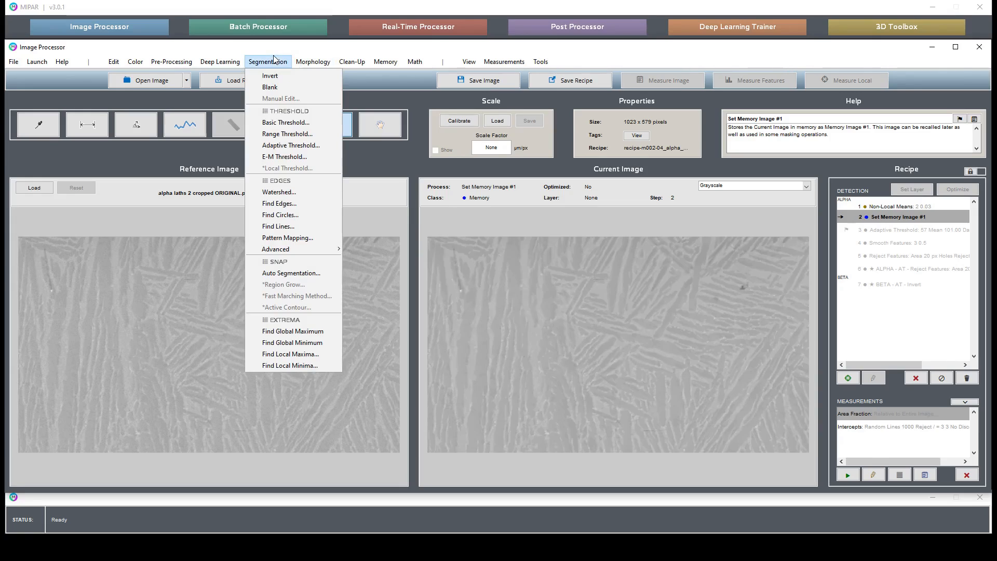
{"action": "left_click", "coordinate": [299, 134]}
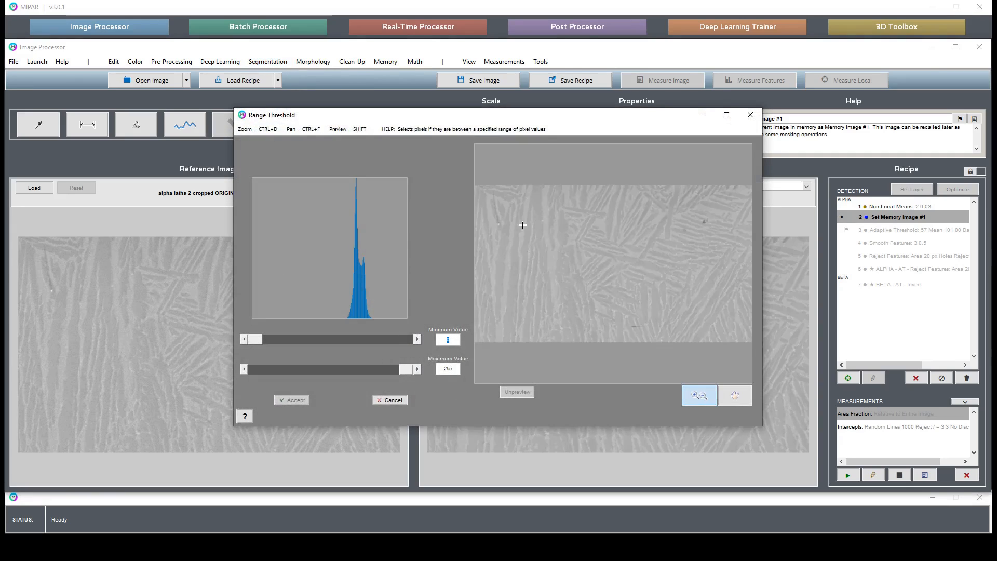
{"action": "left_click_drag", "start_coordinate": [489, 217], "coordinate": [512, 236]}
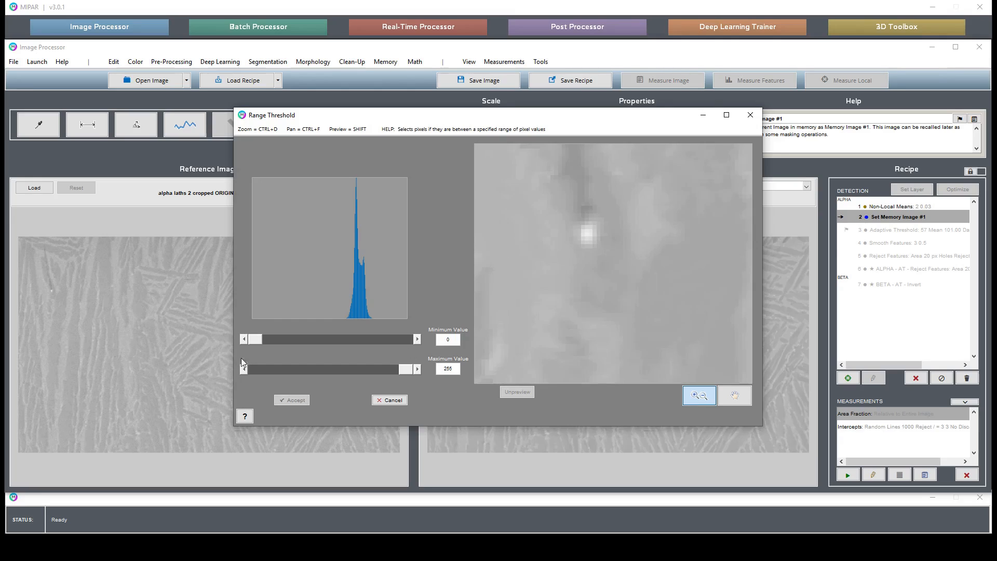
{"action": "left_click_drag", "start_coordinate": [406, 369], "coordinate": [367, 383]}
{"action": "double_click", "coordinate": [564, 269]}
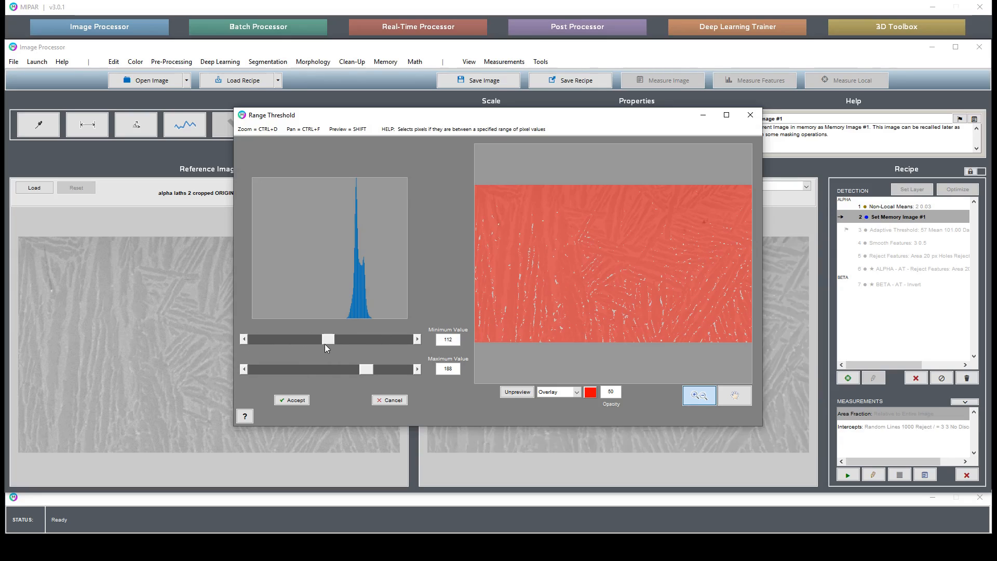
Step: Set the threshold range to a minimum of 156 and a maximum of 200, and check the dark spot in the preview
{"action": "left_click_drag", "start_coordinate": [339, 342], "coordinate": [345, 344]}
{"action": "left_click_drag", "start_coordinate": [369, 373], "coordinate": [377, 375]}
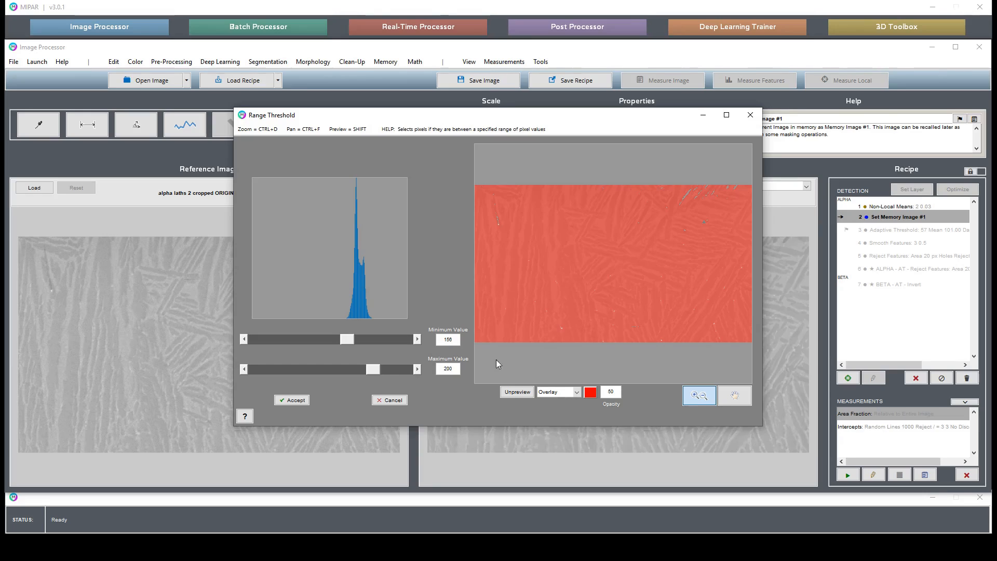
{"action": "left_click", "coordinate": [722, 235]}
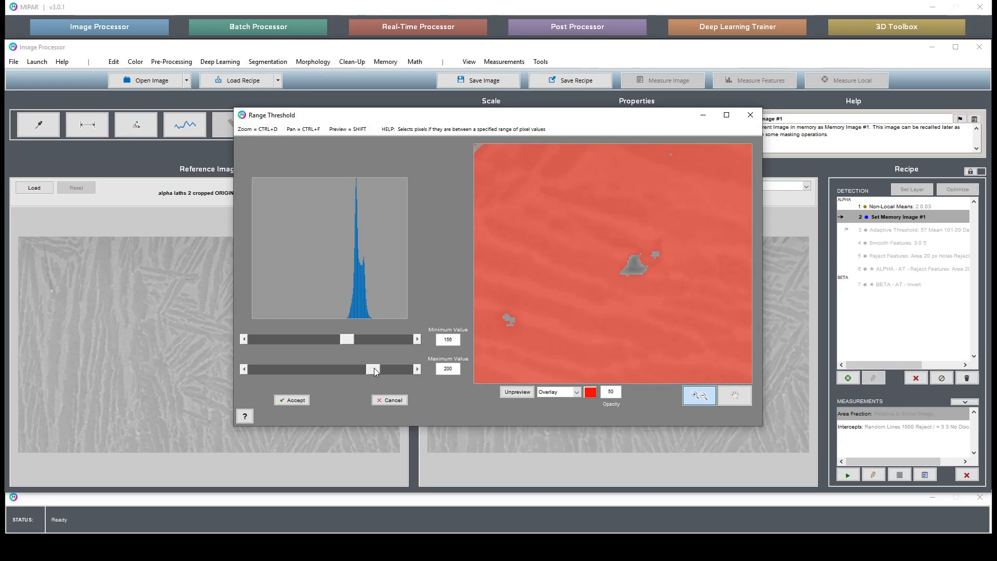
Step: Set the threshold range to a minimum of 0 and a maximum of 208, checking the bright particle in the preview
{"action": "left_click_drag", "start_coordinate": [372, 369], "coordinate": [383, 367]}
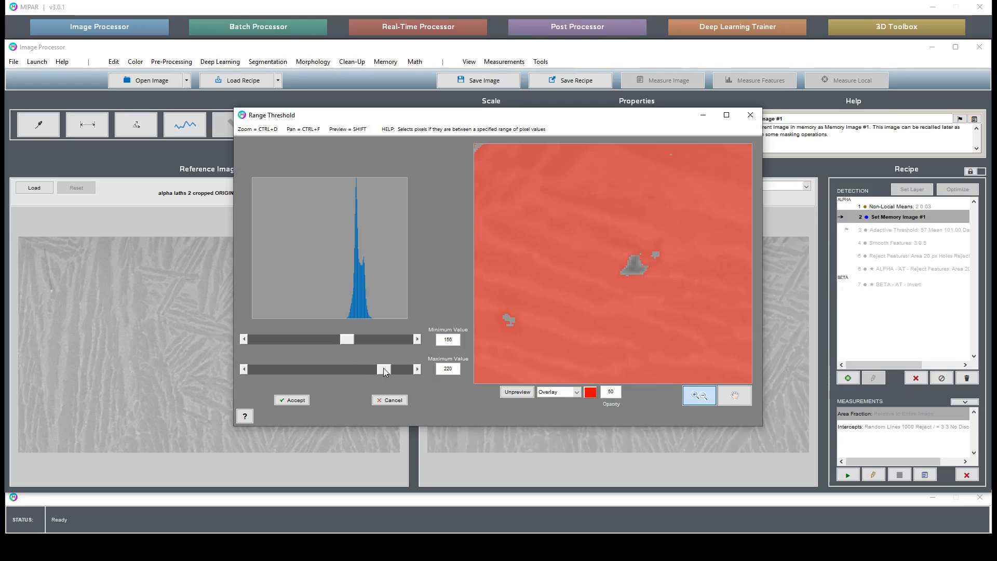
{"action": "left_click_drag", "start_coordinate": [345, 339], "coordinate": [248, 332]}
{"action": "double_click", "coordinate": [587, 267]}
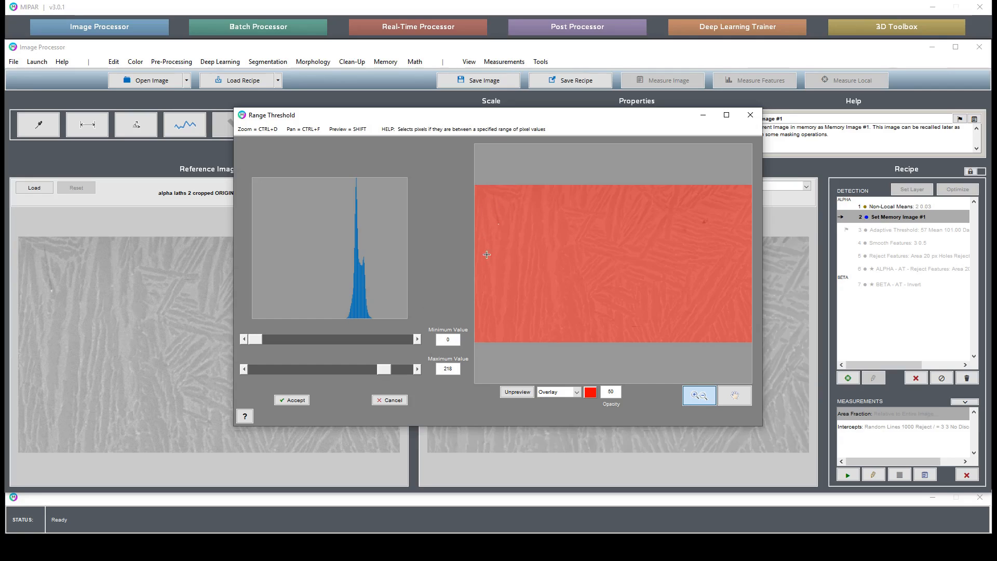
{"action": "left_click", "coordinate": [628, 333]}
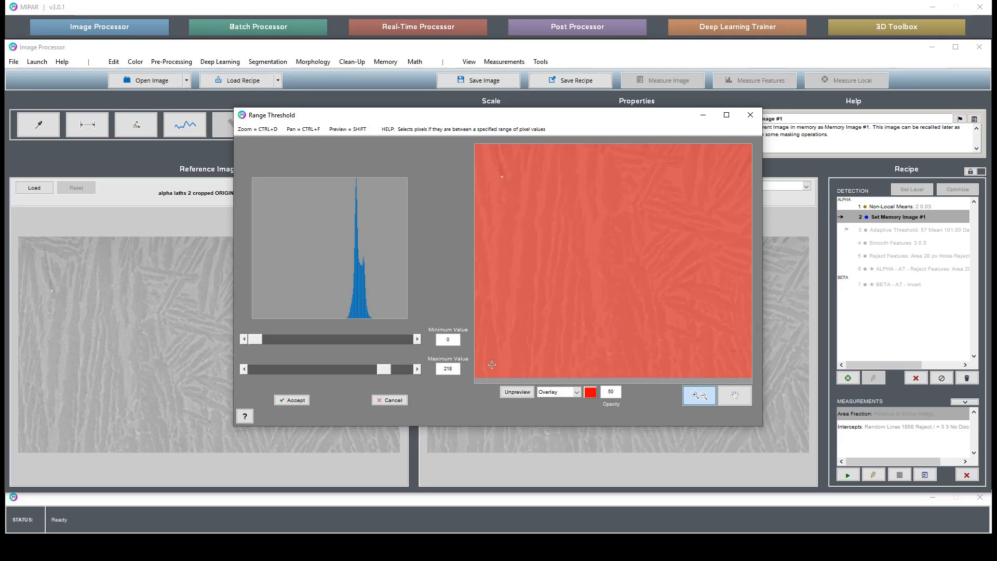
{"action": "left_click_drag", "start_coordinate": [385, 372], "coordinate": [378, 376]}
{"action": "scroll", "coordinate": [629, 339], "scroll_direction": "down", "scroll_amount": 2}
{"action": "scroll", "coordinate": [617, 347], "scroll_direction": "up", "scroll_amount": 2}
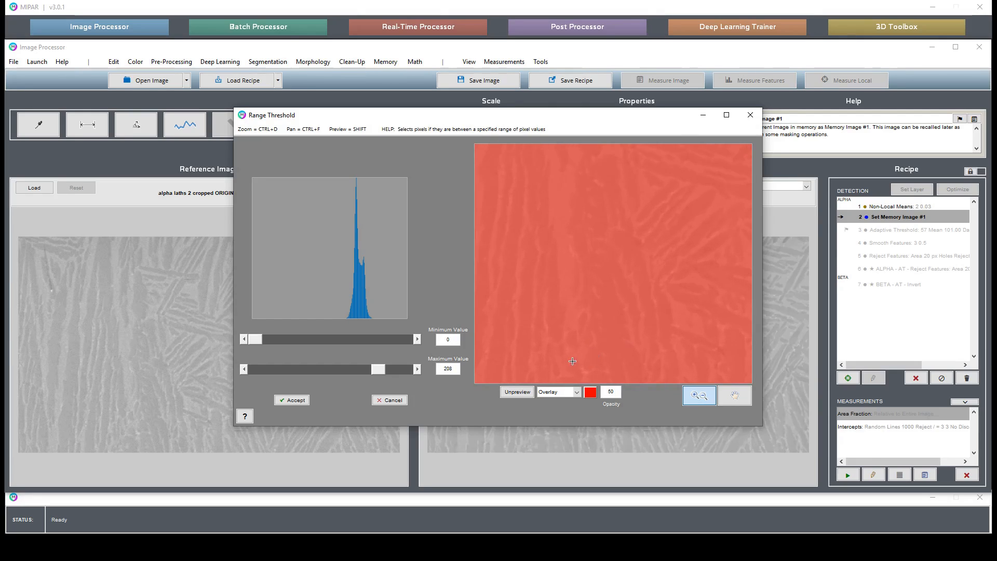
Step: Lower the Range Threshold maximum to 206 and compare the preview with the bright particles in the enlarged image
{"action": "left_click", "coordinate": [727, 115]}
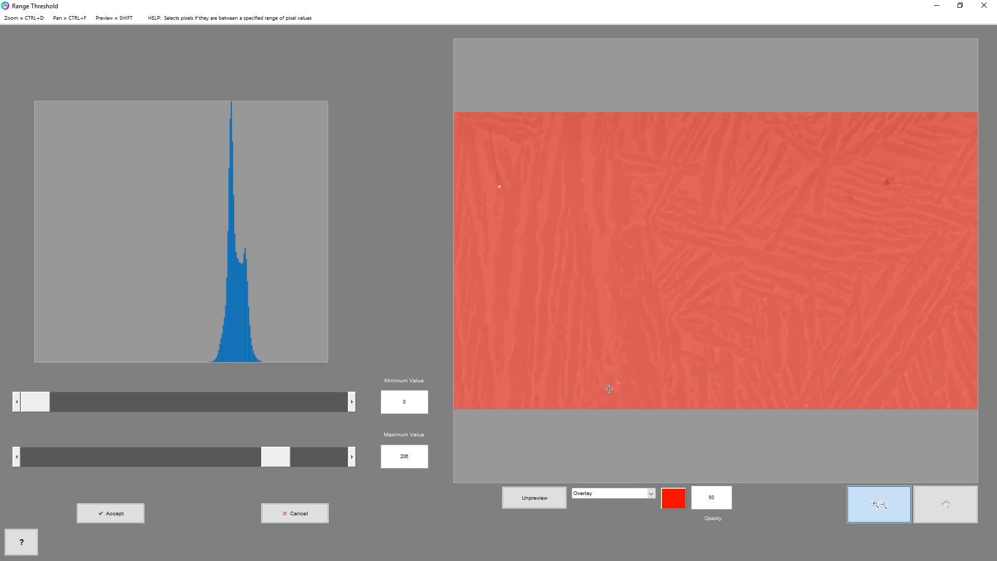
{"action": "mouse_move", "coordinate": [278, 457]}
{"action": "left_mouse_down"}
{"action": "mouse_move", "coordinate": [264, 457]}
{"action": "mouse_move", "coordinate": [277, 460]}
{"action": "left_mouse_up"}
{"action": "left_click_drag", "start_coordinate": [488, 168], "coordinate": [517, 218]}
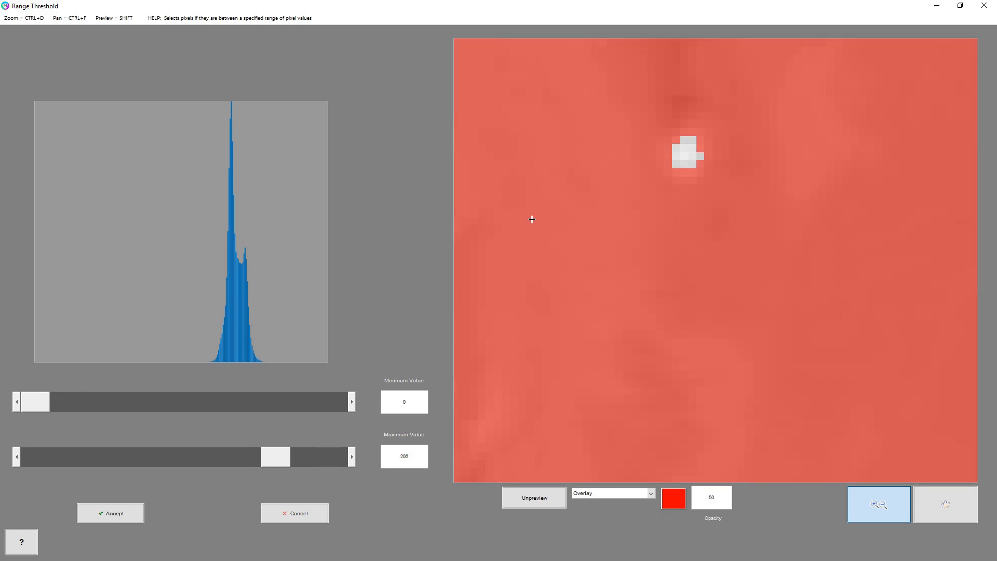
{"action": "left_click", "coordinate": [535, 499]}
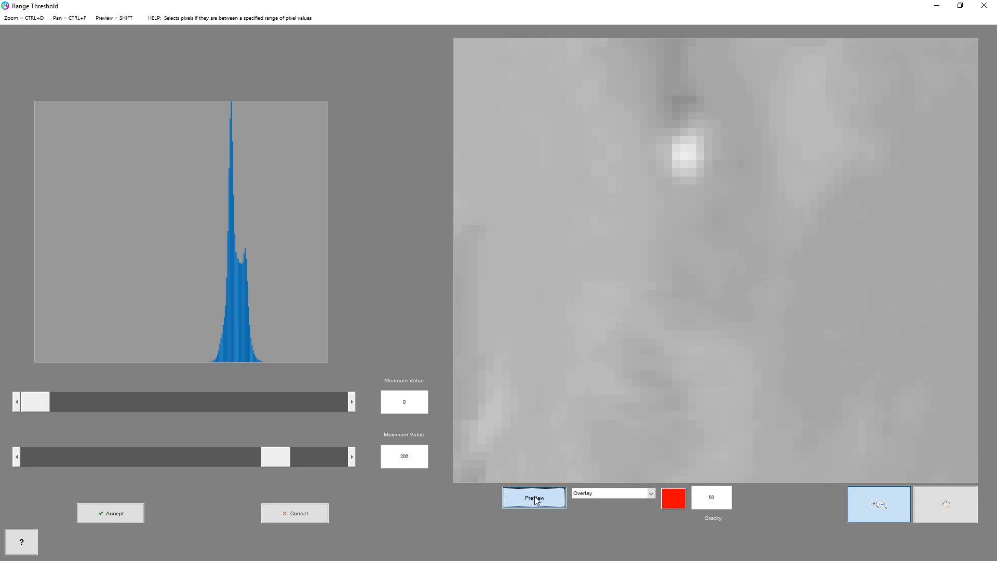
{"action": "left_click", "coordinate": [535, 498]}
{"action": "double_click", "coordinate": [784, 360]}
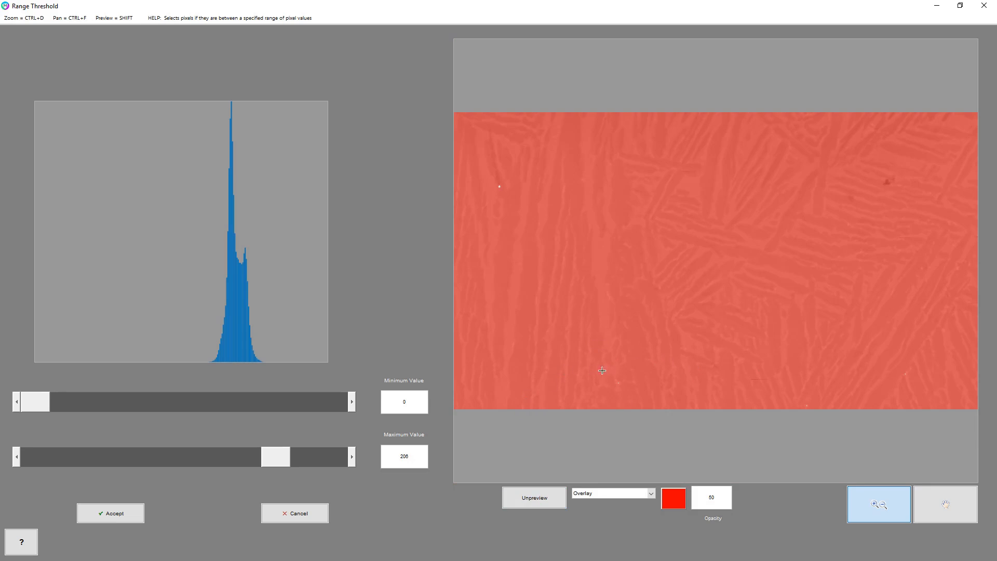
{"action": "left_click_drag", "start_coordinate": [601, 370], "coordinate": [624, 392]}
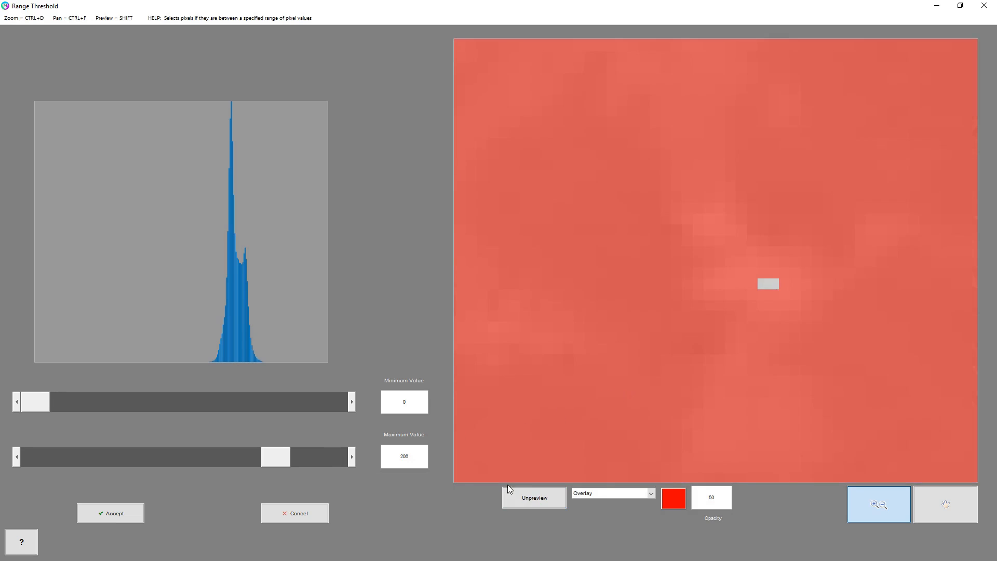
{"action": "left_click", "coordinate": [532, 498]}
Step: Raise the Range Threshold minimum to about 148 to exclude the dark spot, and accept the threshold
{"action": "double_click", "coordinate": [678, 309]}
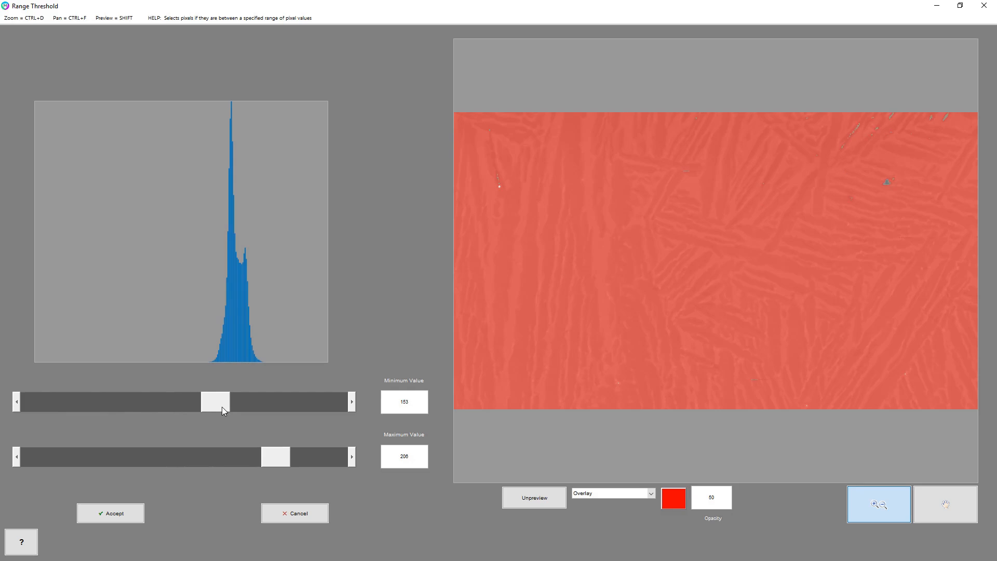
{"action": "left_click_drag", "start_coordinate": [223, 408], "coordinate": [227, 409]}
{"action": "left_click", "coordinate": [133, 514]}
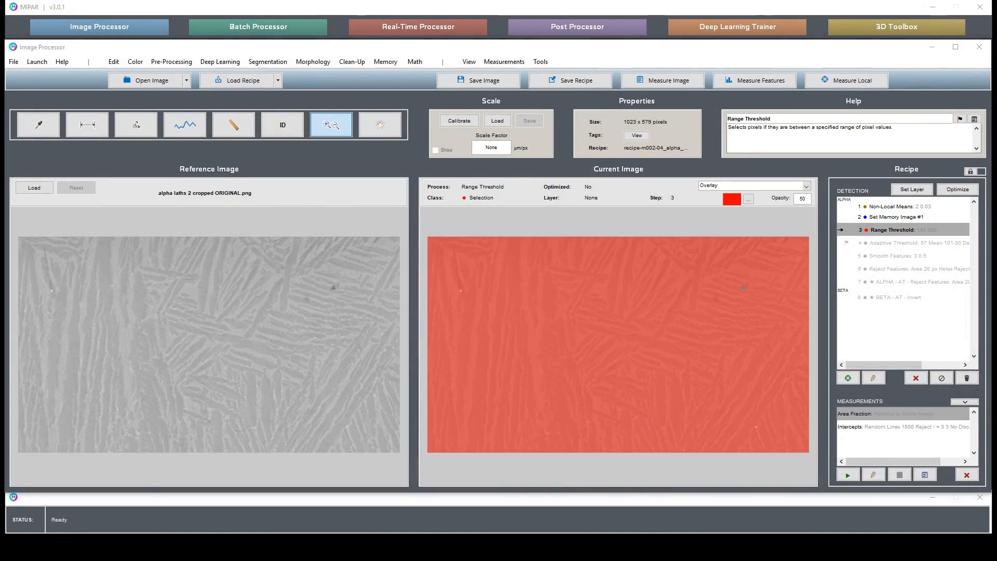
Step: Apply Reject Features to holes in the thresholded selection, rejecting those with an area of 5 px or less
{"action": "left_click", "coordinate": [355, 63]}
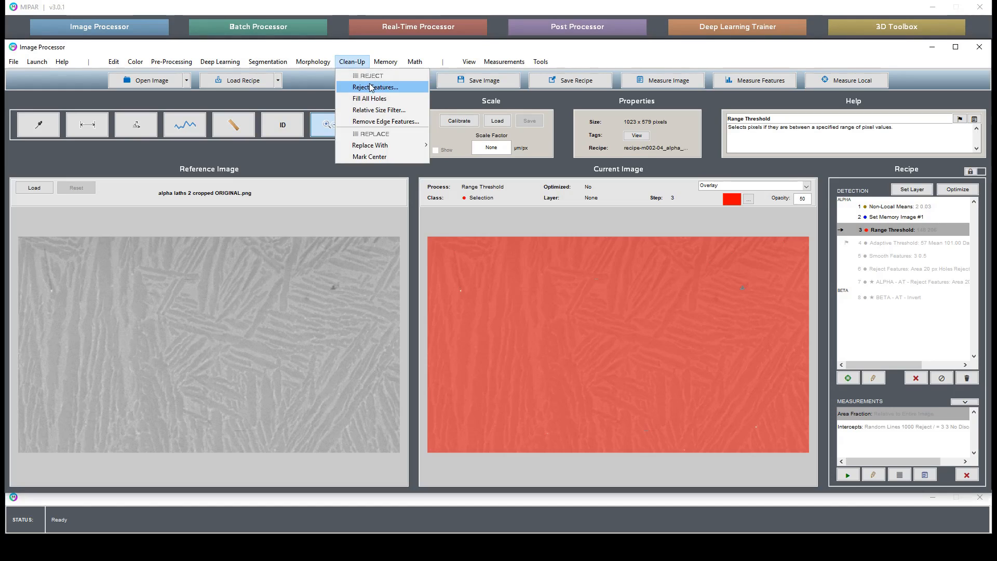
{"action": "left_click", "coordinate": [372, 87]}
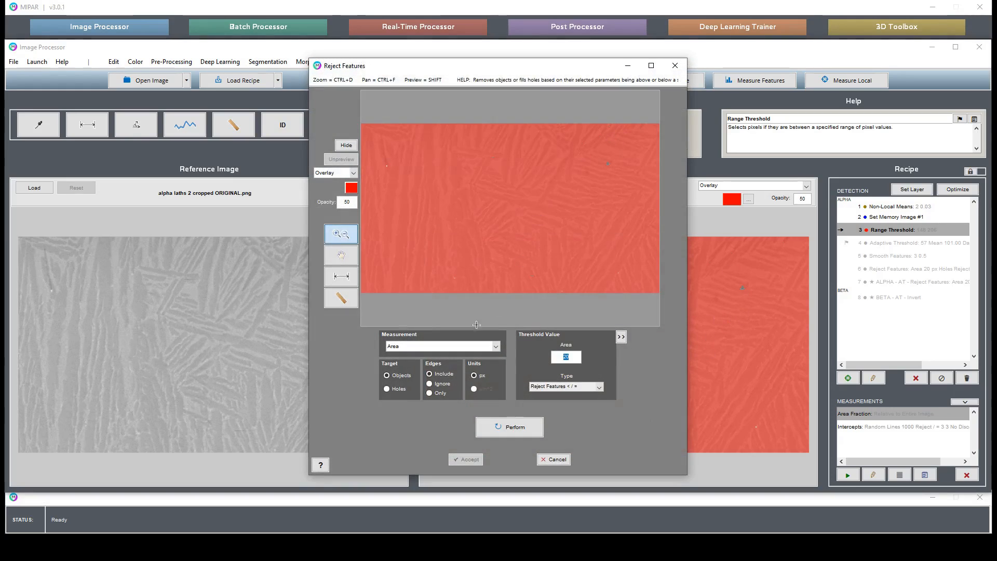
{"action": "left_click", "coordinate": [398, 388]}
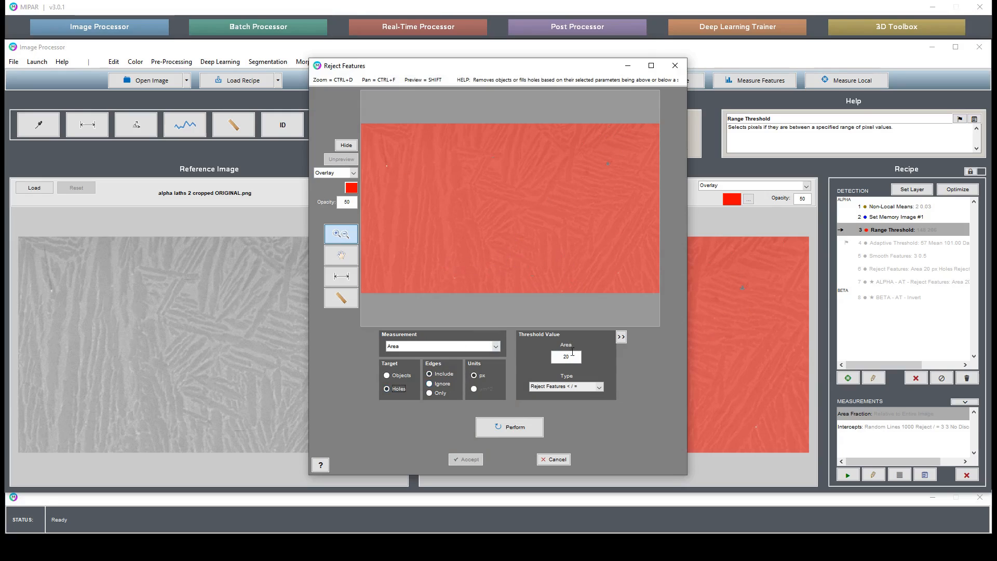
{"action": "double_click", "coordinate": [566, 356]}
{"action": "type", "text": "5"}
{"action": "key", "text": "Return"}
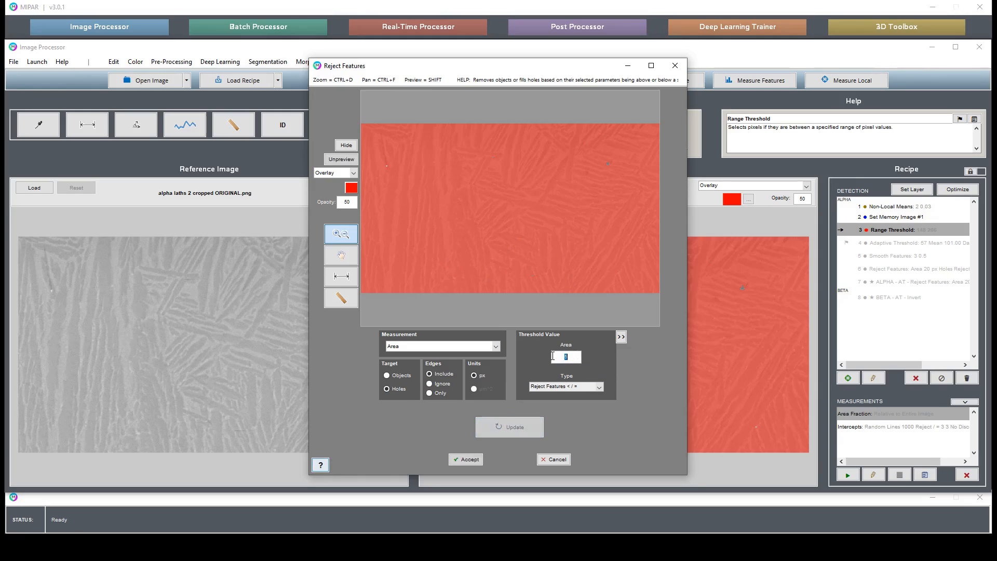
Step: Examine the holes around the bright particle and nearby laths, comparing the rejection preview with the unprocessed and hidden overlay
{"action": "left_click_drag", "start_coordinate": [496, 177], "coordinate": [651, 270]}
{"action": "left_click", "coordinate": [347, 262]}
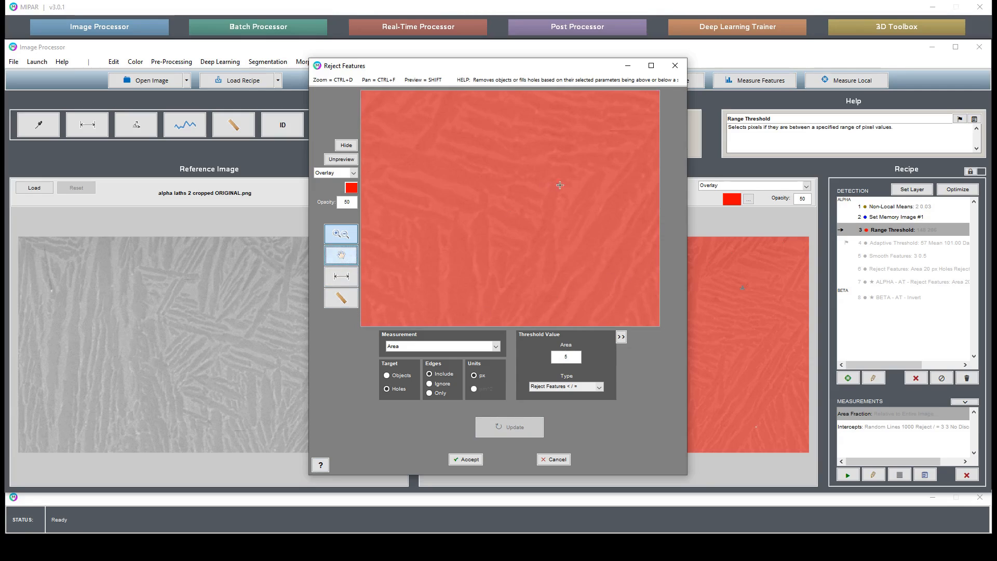
{"action": "left_click_drag", "start_coordinate": [560, 185], "coordinate": [358, 132]}
{"action": "double_click", "coordinate": [463, 169]}
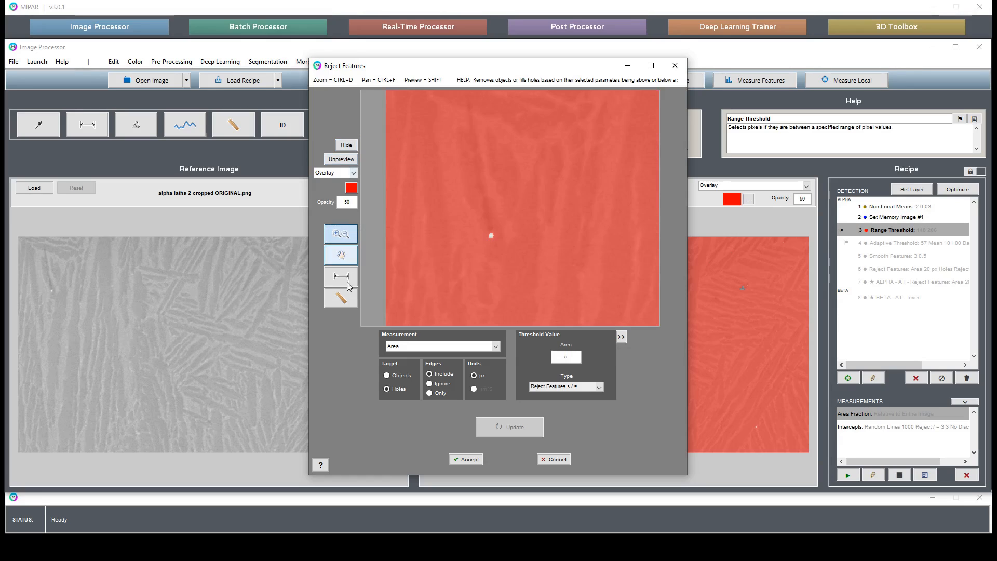
{"action": "left_click", "coordinate": [340, 260]}
{"action": "left_click_drag", "start_coordinate": [475, 263], "coordinate": [423, 104]}
{"action": "left_click_drag", "start_coordinate": [601, 294], "coordinate": [361, 54]}
{"action": "left_click_drag", "start_coordinate": [589, 310], "coordinate": [316, 172]}
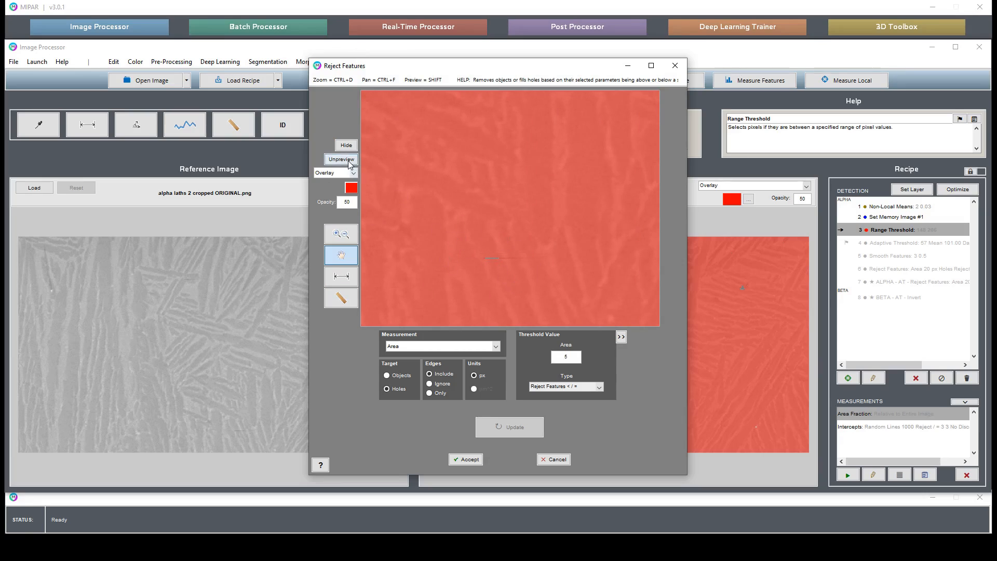
{"action": "left_click", "coordinate": [351, 162]}
{"action": "left_click", "coordinate": [351, 162]}
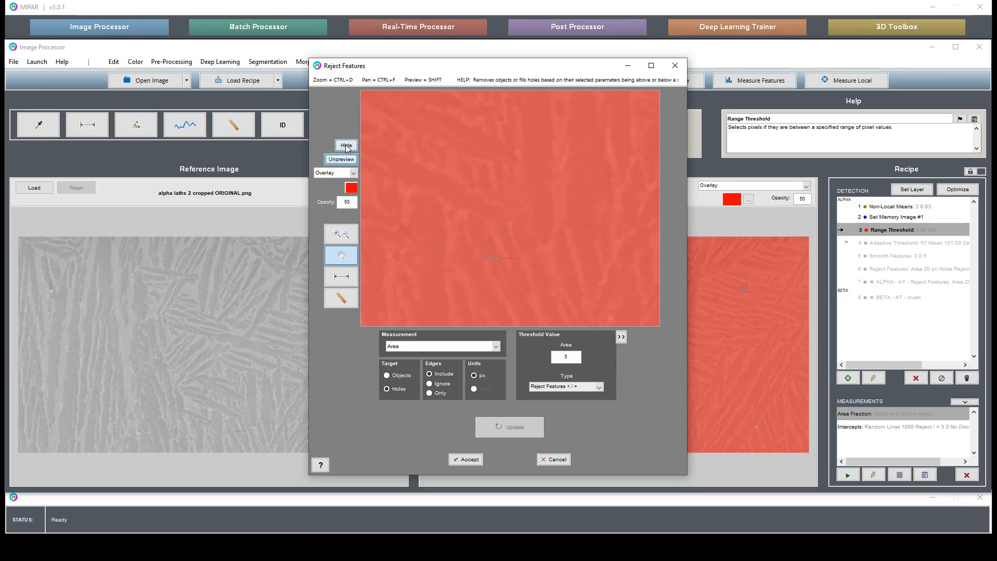
{"action": "left_click", "coordinate": [346, 144]}
{"action": "left_click", "coordinate": [346, 145]}
Step: Check the rest of the image for leftover holes and accept the hole rejection
{"action": "left_click_drag", "start_coordinate": [578, 232], "coordinate": [475, 186]}
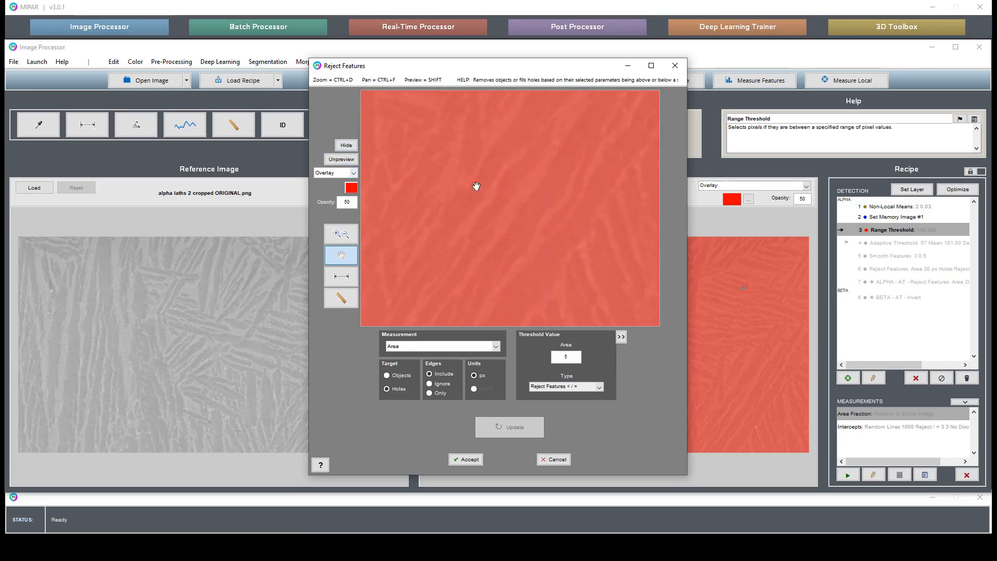
{"action": "left_click_drag", "start_coordinate": [574, 181], "coordinate": [333, 230]}
{"action": "left_click_drag", "start_coordinate": [450, 218], "coordinate": [450, 547]}
{"action": "left_click_drag", "start_coordinate": [454, 161], "coordinate": [810, 159]}
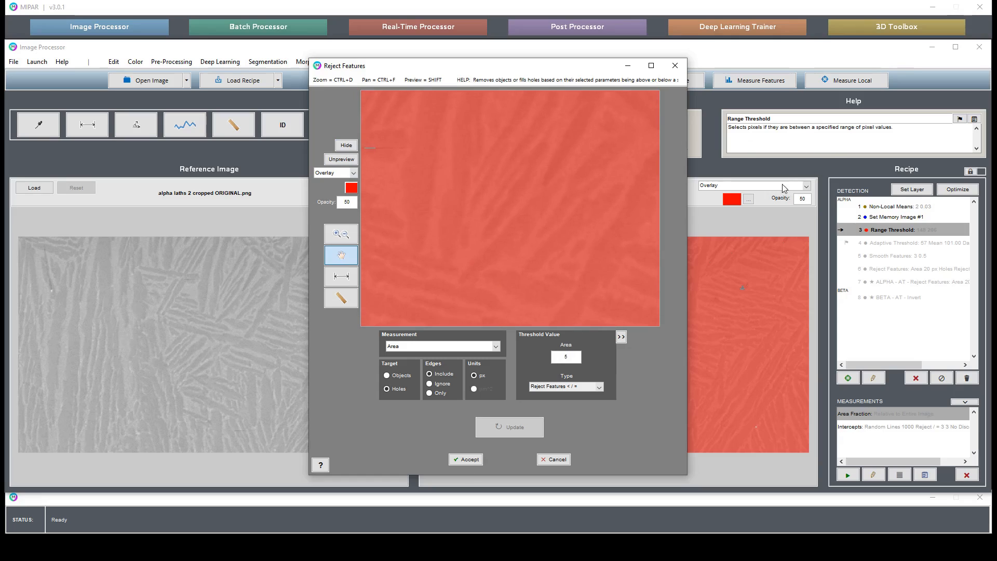
{"action": "left_click_drag", "start_coordinate": [433, 176], "coordinate": [272, 295]}
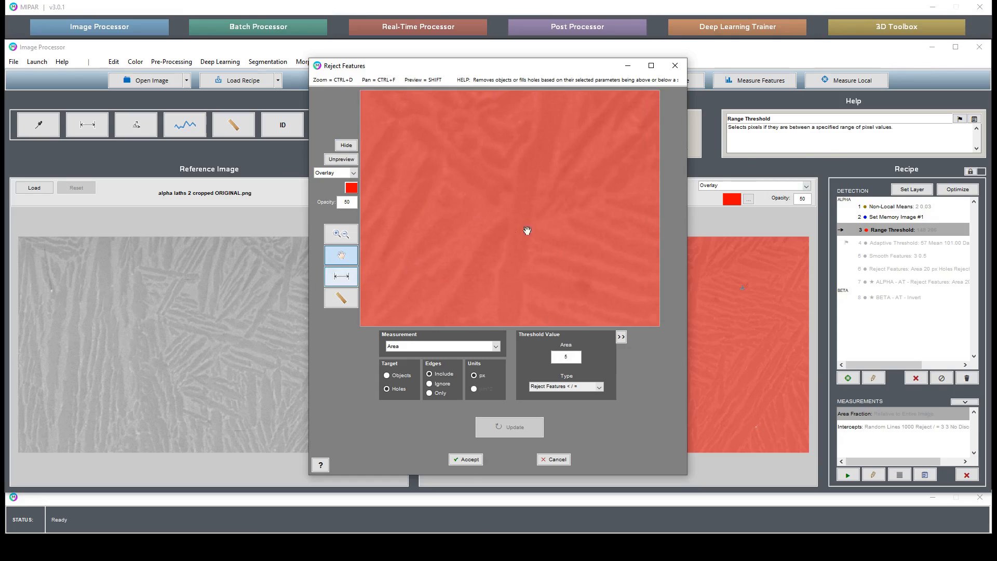
{"action": "left_click_drag", "start_coordinate": [616, 239], "coordinate": [713, 275]}
{"action": "left_click_drag", "start_coordinate": [444, 244], "coordinate": [644, 266]}
{"action": "left_click", "coordinate": [346, 147]}
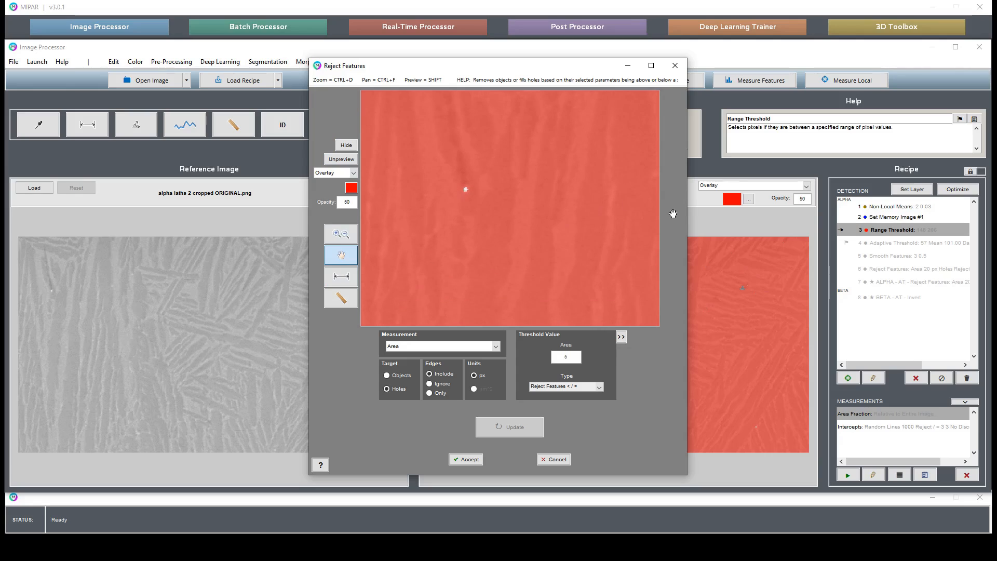
{"action": "left_click", "coordinate": [469, 459]}
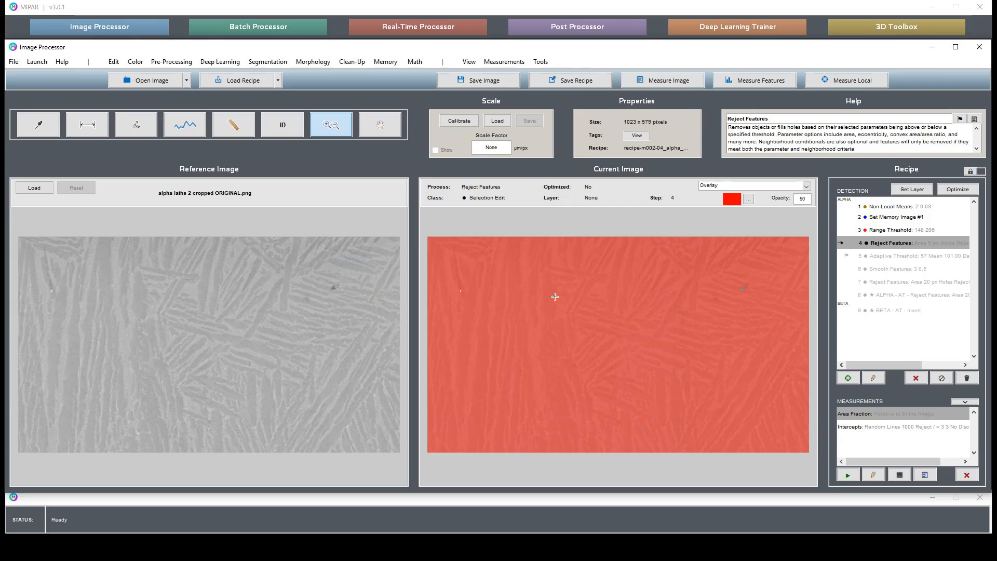
Step: Apply a Uniform Erosion with a depth of 2 to widen the excluded area around the artifacts
{"action": "left_click", "coordinate": [313, 62]}
{"action": "mouse_move", "coordinate": [327, 90]}
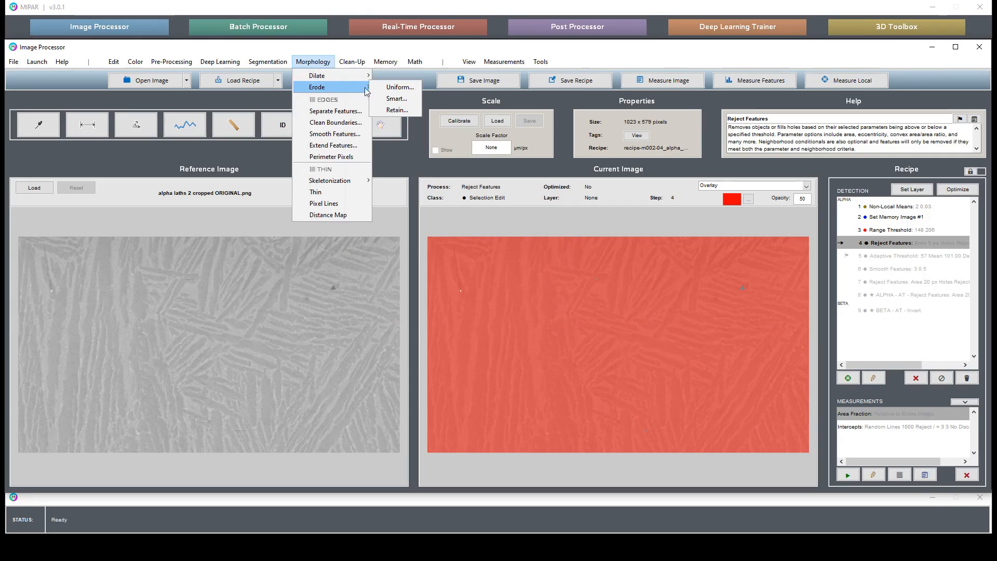
{"action": "left_click", "coordinate": [389, 89]}
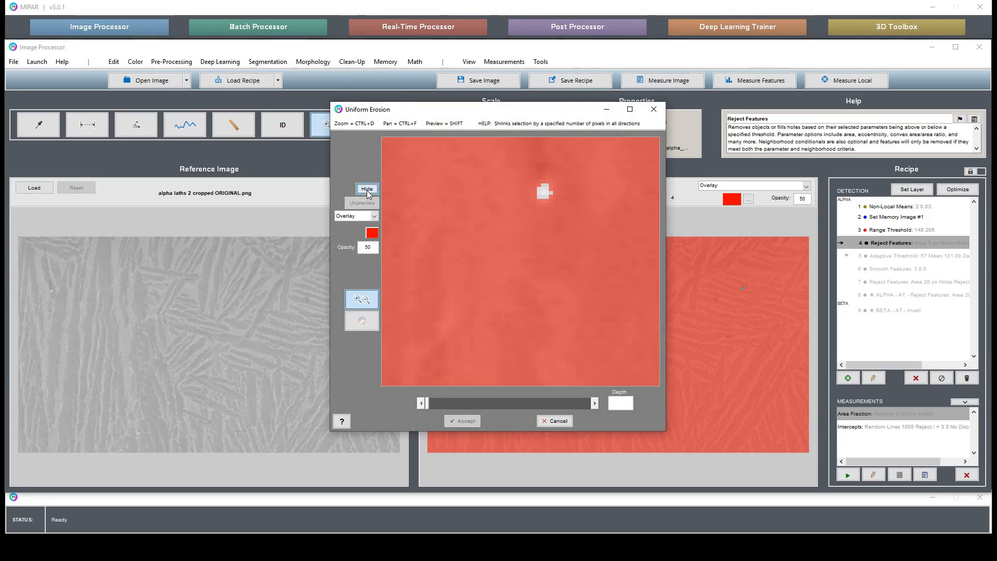
{"action": "left_click", "coordinate": [367, 188]}
{"action": "left_click", "coordinate": [613, 405]}
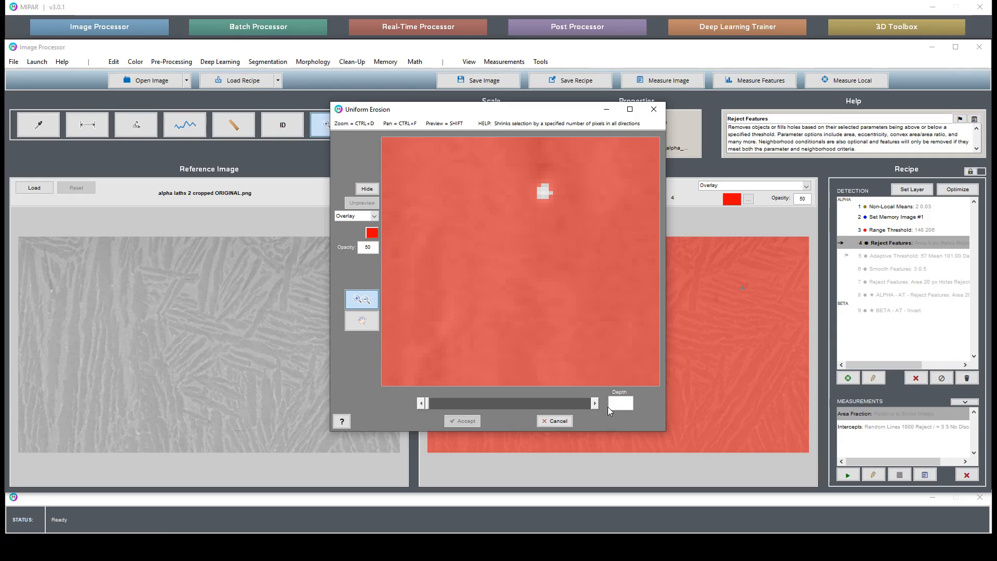
{"action": "type", "text": "2"}
{"action": "key", "text": "Return"}
{"action": "left_click", "coordinate": [367, 190]}
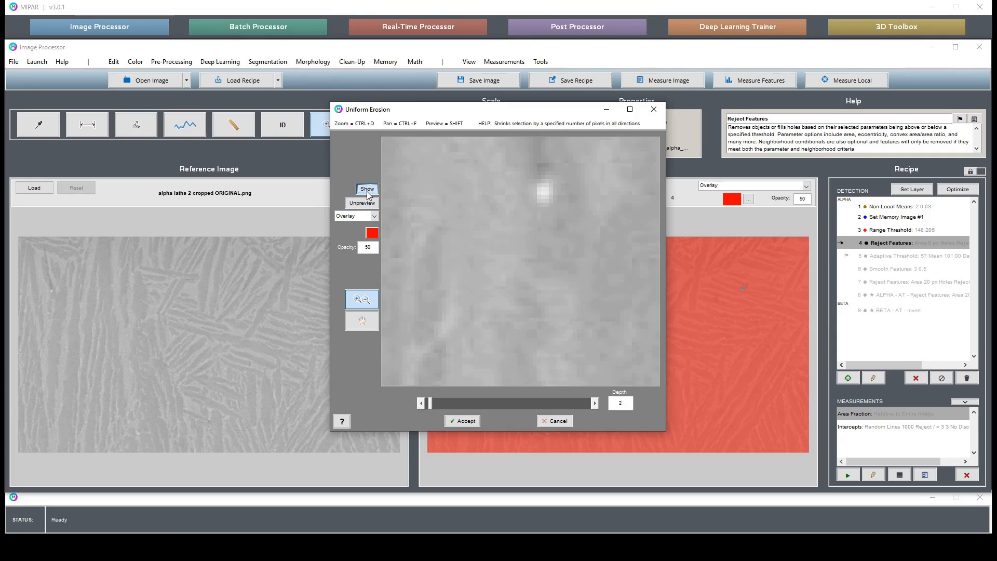
{"action": "left_click", "coordinate": [467, 421]}
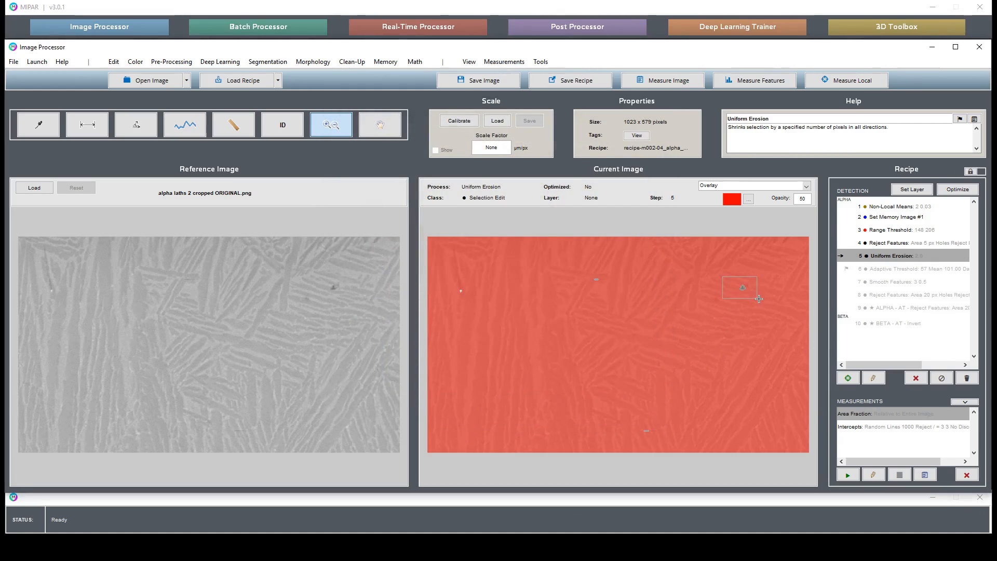
Step: Inspect the eroded area around the dark spot and store the selection as the Companion Image
{"action": "left_click_drag", "start_coordinate": [722, 277], "coordinate": [759, 298]}
{"action": "double_click", "coordinate": [675, 347]}
{"action": "left_click", "coordinate": [386, 62]}
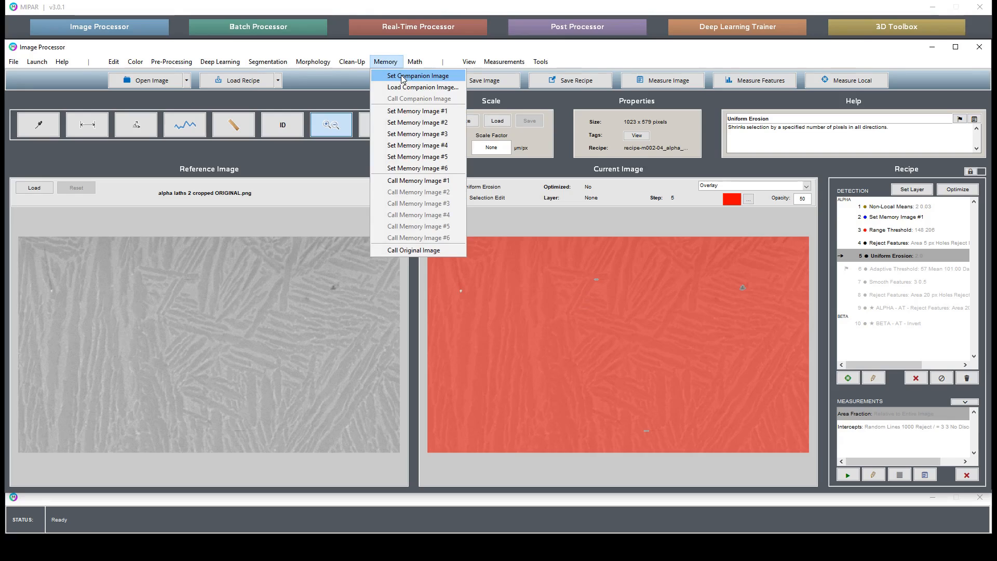
{"action": "left_click", "coordinate": [402, 76]}
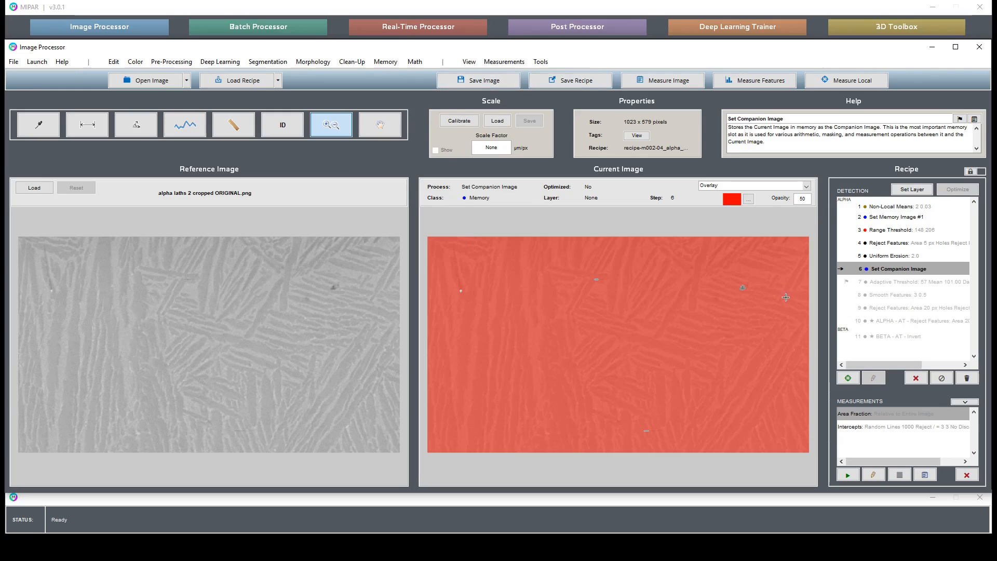
Step: Edit the Area Fraction measurement to measure relative to the Companion Image, and dismiss its results
{"action": "right_click", "coordinate": [854, 412]}
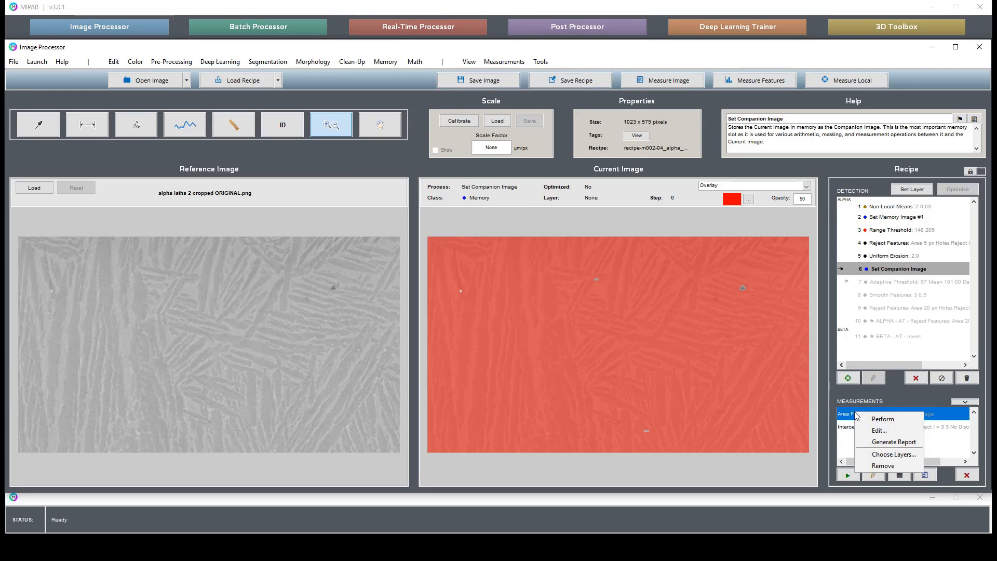
{"action": "left_click", "coordinate": [893, 432]}
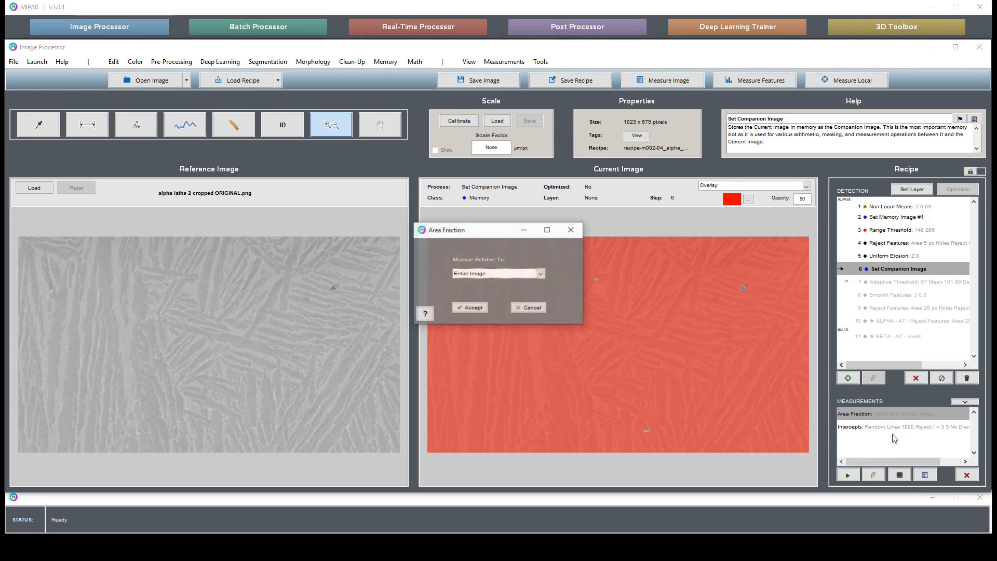
{"action": "left_click", "coordinate": [476, 274]}
{"action": "left_click", "coordinate": [472, 284]}
{"action": "left_click", "coordinate": [470, 307]}
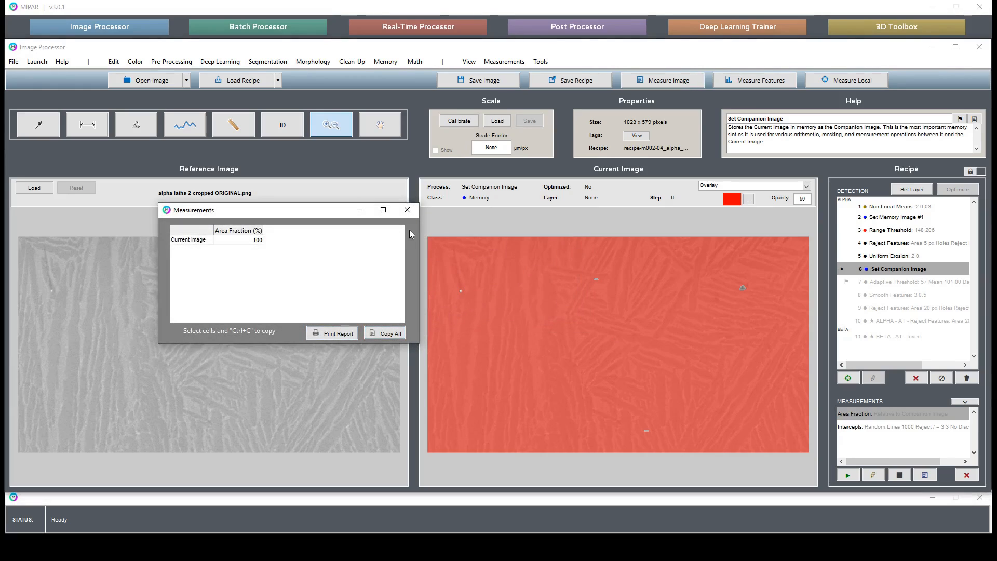
{"action": "left_click", "coordinate": [407, 210]}
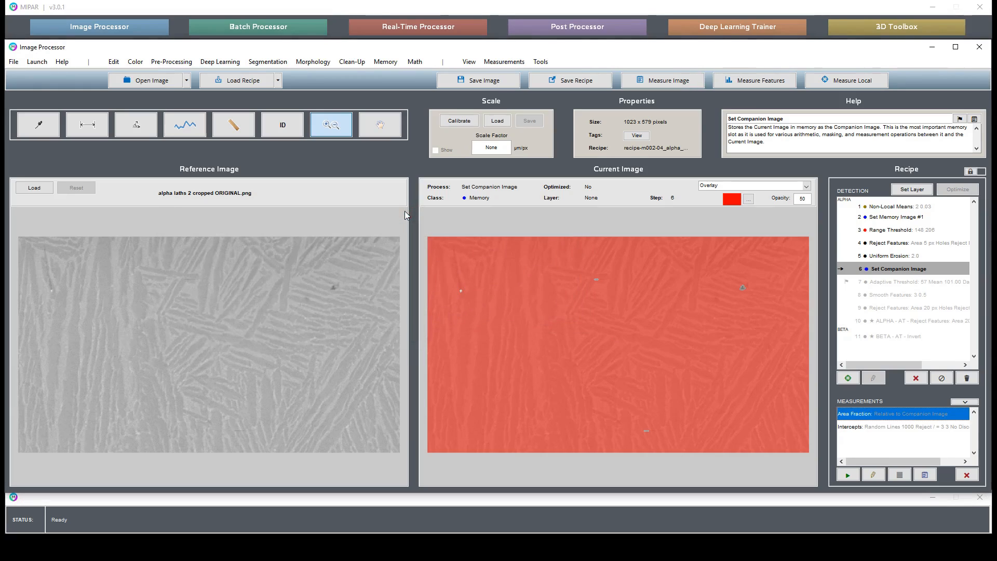
Step: Re-enable the disabled recipe steps from Adaptive Threshold through the BETA Invert step
{"action": "left_click", "coordinate": [926, 286]}
{"action": "left_click", "coordinate": [938, 337]}
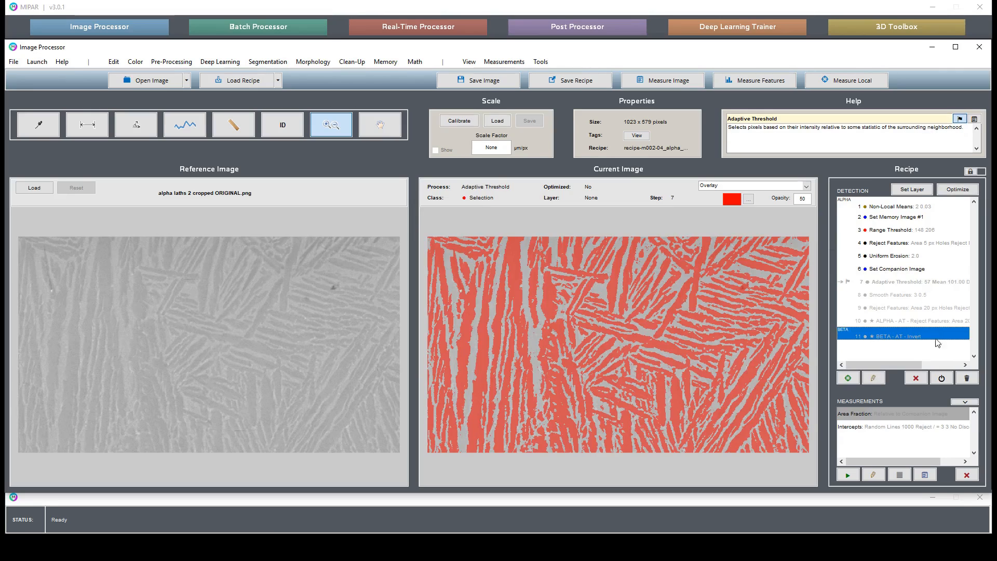
{"action": "left_click", "coordinate": [941, 378]}
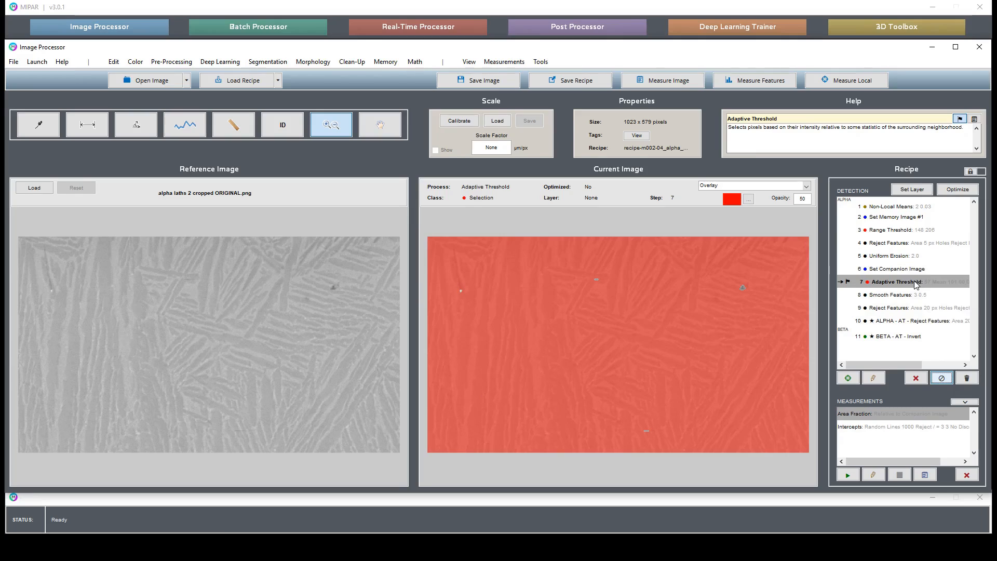
Step: Insert a Call Memory Image #1 step between Set Companion Image and Adaptive Threshold
{"action": "left_click", "coordinate": [906, 270]}
{"action": "left_click", "coordinate": [385, 61]}
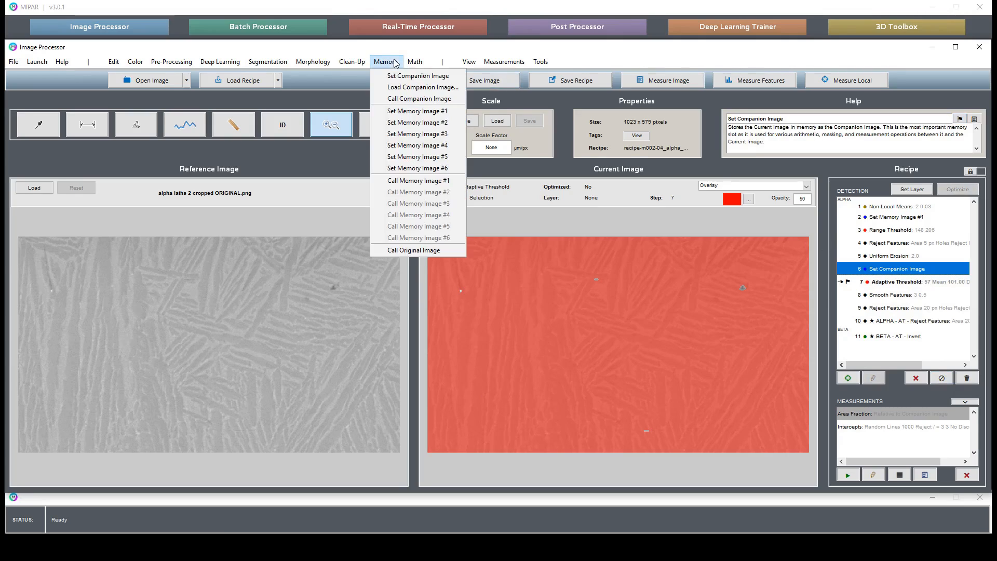
{"action": "left_click", "coordinate": [420, 182]}
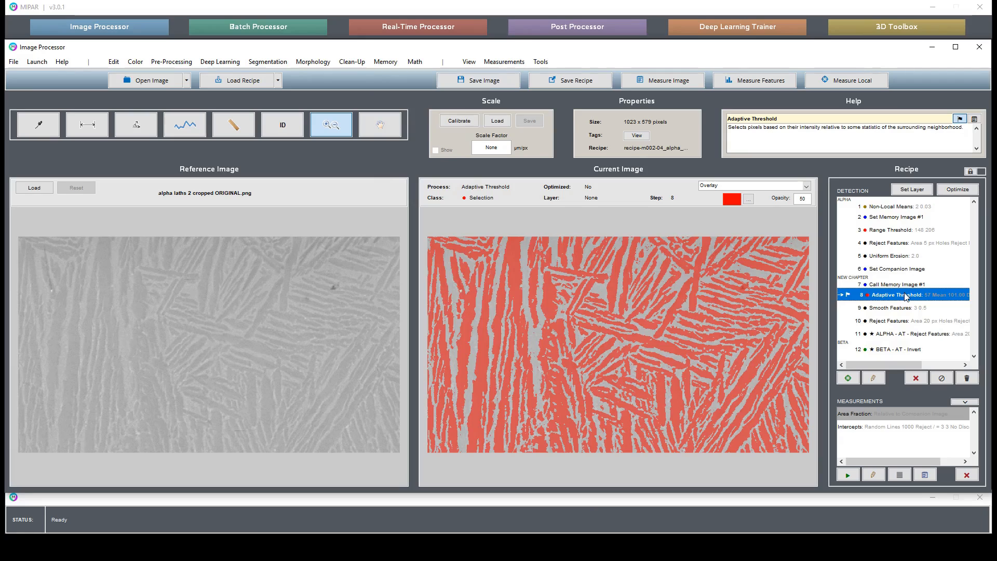
Step: Add an Intersection step after the ALPHA Reject Features step to exclude the dark spot from the alpha selection
{"action": "double_click", "coordinate": [906, 296]}
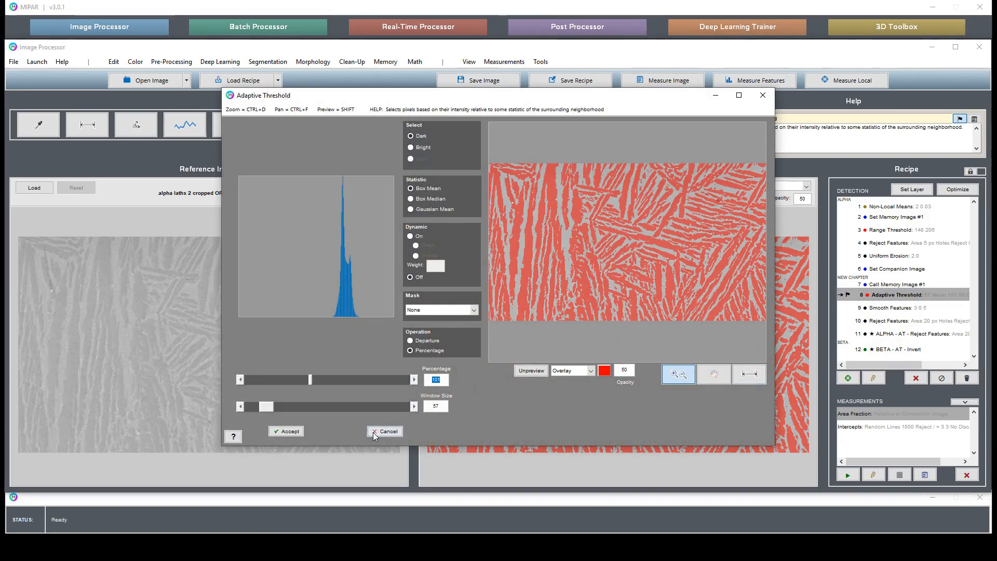
{"action": "left_click", "coordinate": [749, 374]}
{"action": "left_click", "coordinate": [907, 334]}
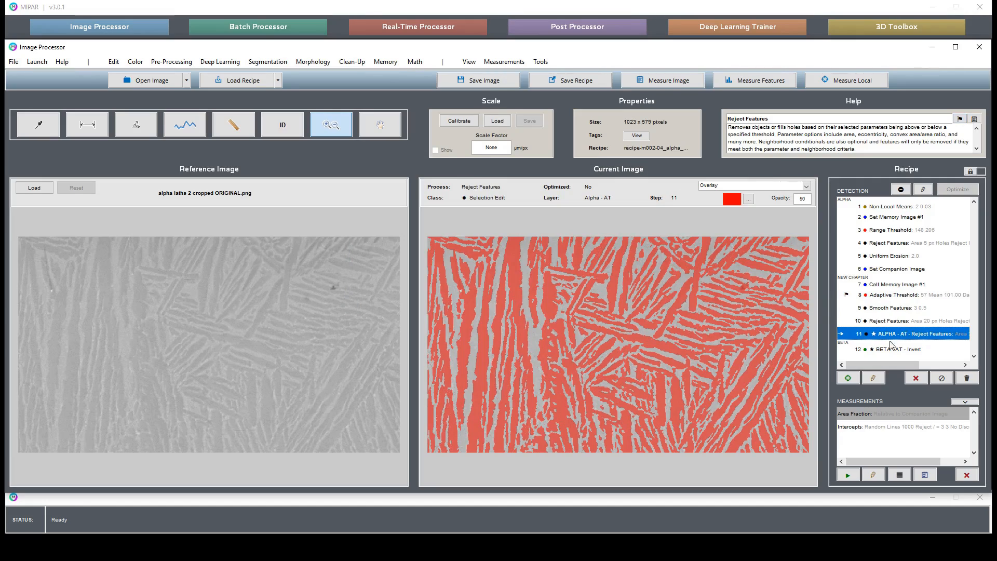
{"action": "left_click", "coordinate": [714, 266]}
{"action": "left_click", "coordinate": [415, 61]}
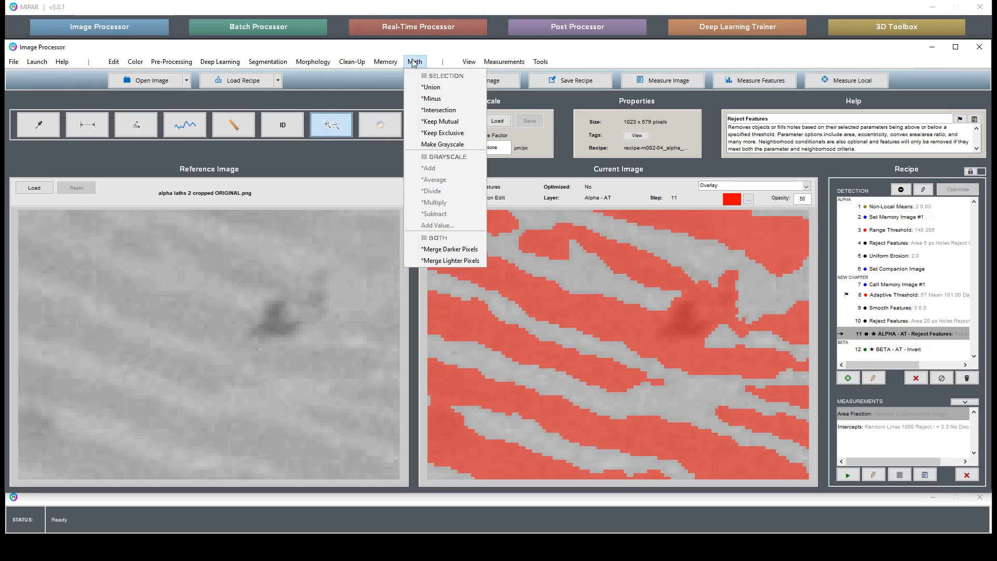
{"action": "left_click", "coordinate": [439, 110]}
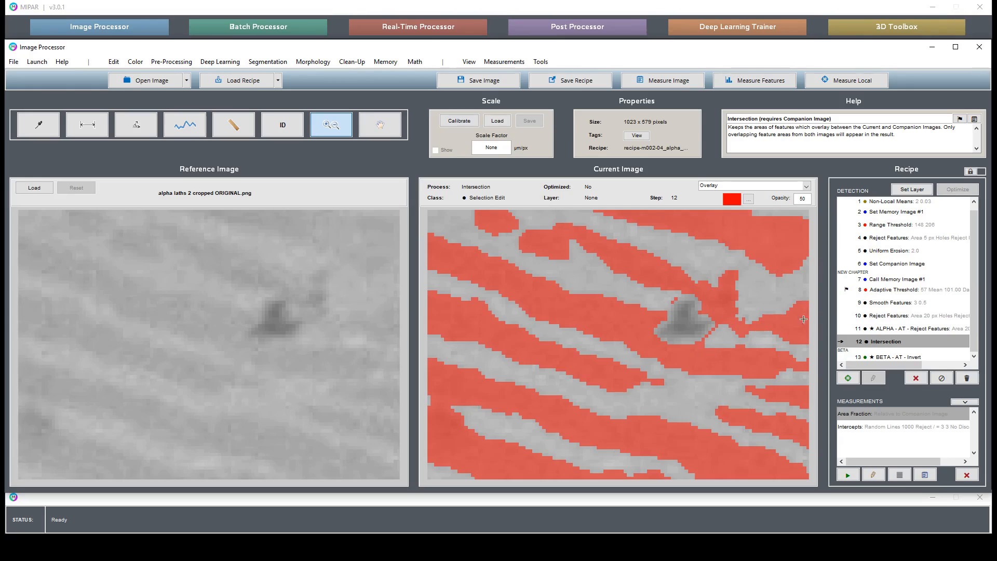
Step: Edit the Uniform Erosion step before Set Companion Image to a depth of 3
{"action": "right_click", "coordinate": [880, 254]}
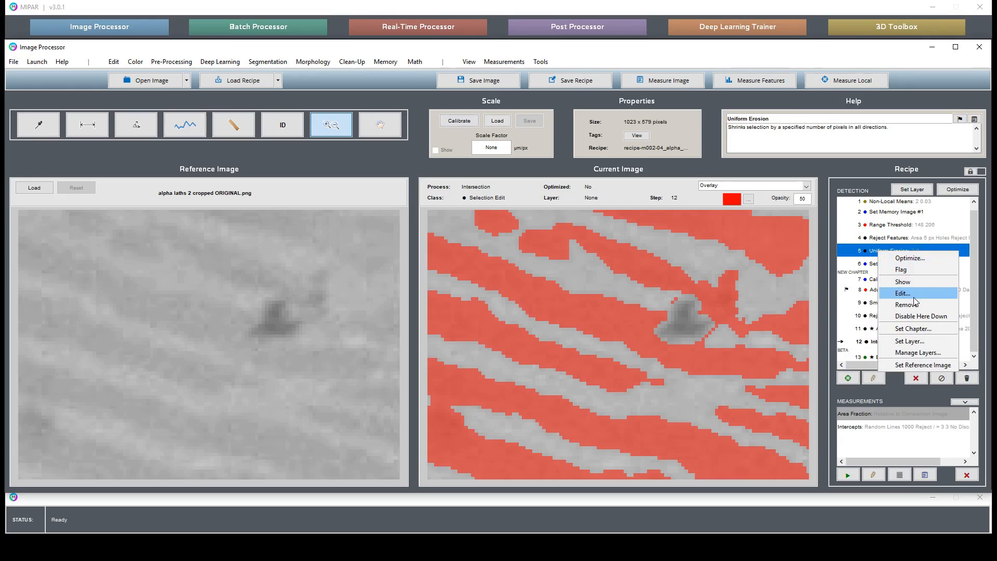
{"action": "left_click", "coordinate": [904, 296]}
{"action": "left_click", "coordinate": [594, 403]}
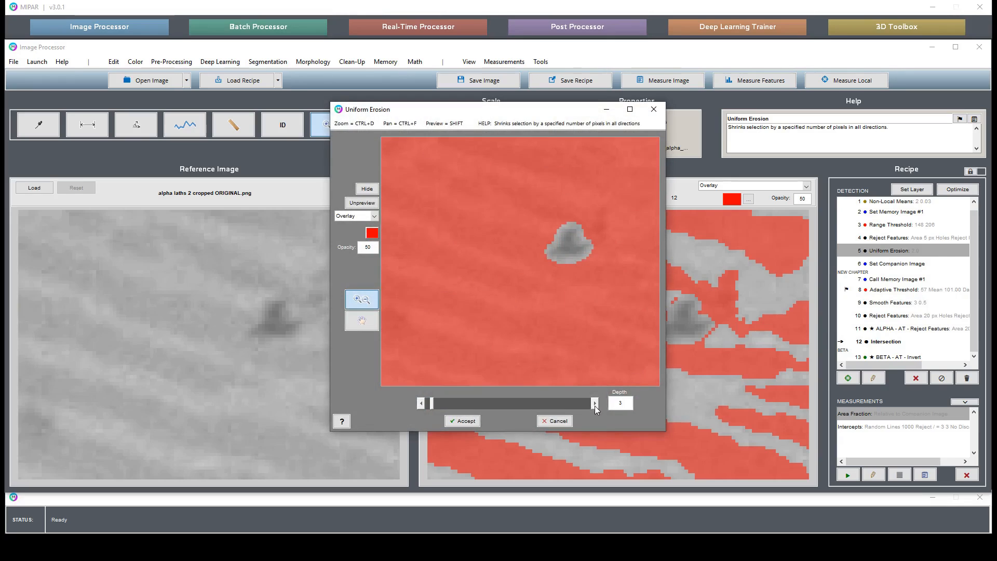
{"action": "left_click", "coordinate": [463, 421]}
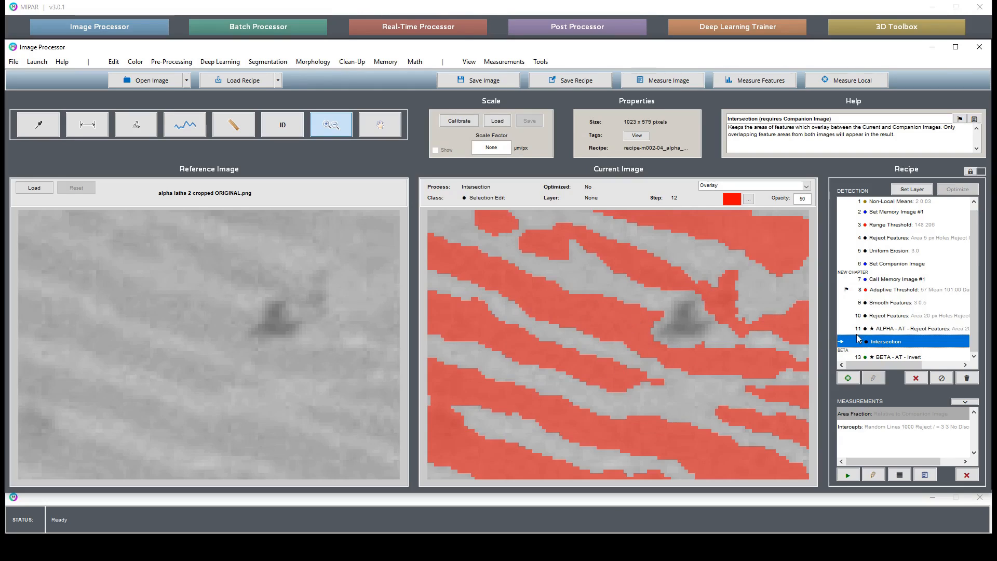
Step: Move the Alpha - AT layer from the Reject Features step to the Intersection step and inspect the artifact areas
{"action": "left_click", "coordinate": [910, 329], "text": "shift"}
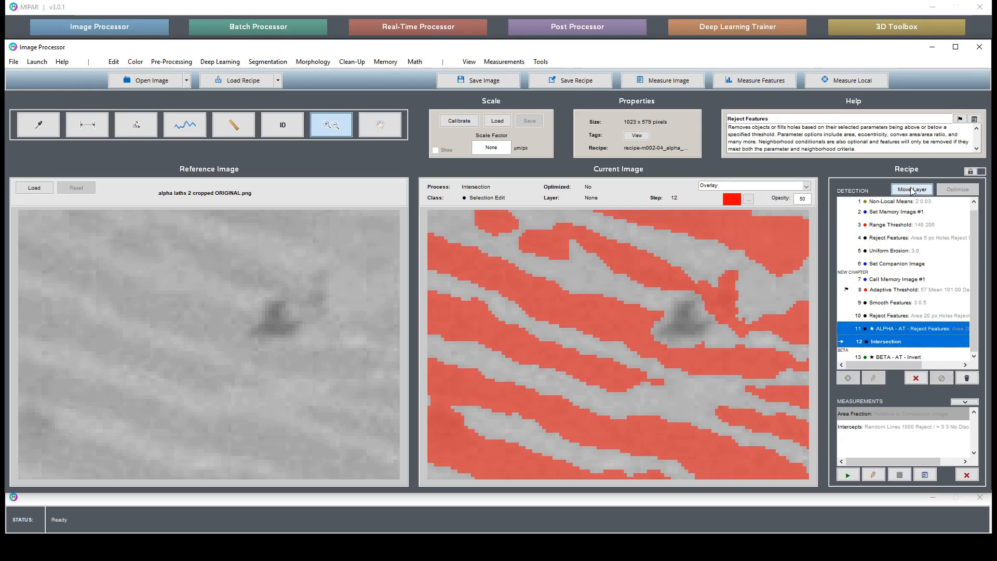
{"action": "left_click", "coordinate": [912, 190]}
{"action": "left_click", "coordinate": [905, 343]}
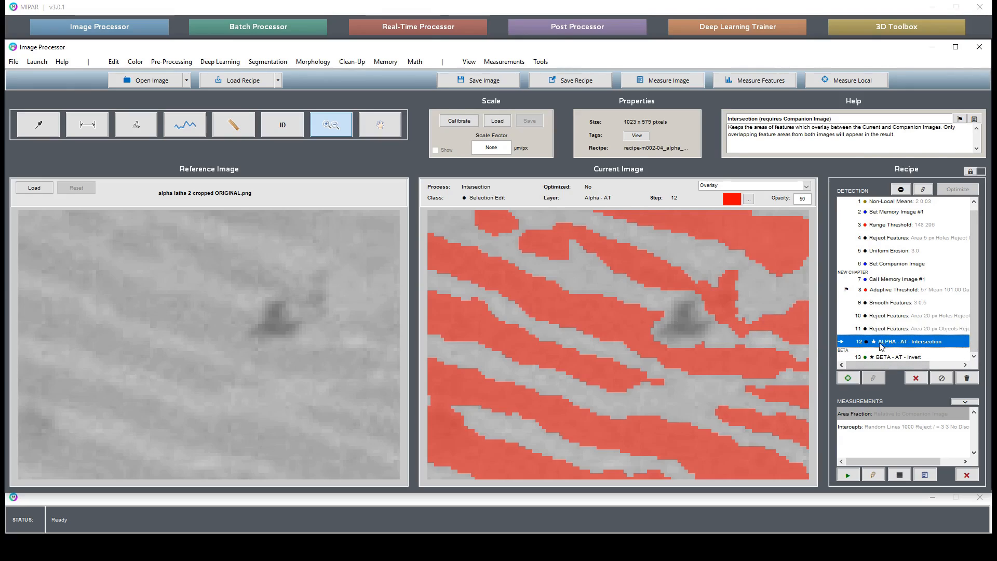
{"action": "double_click", "coordinate": [805, 351]}
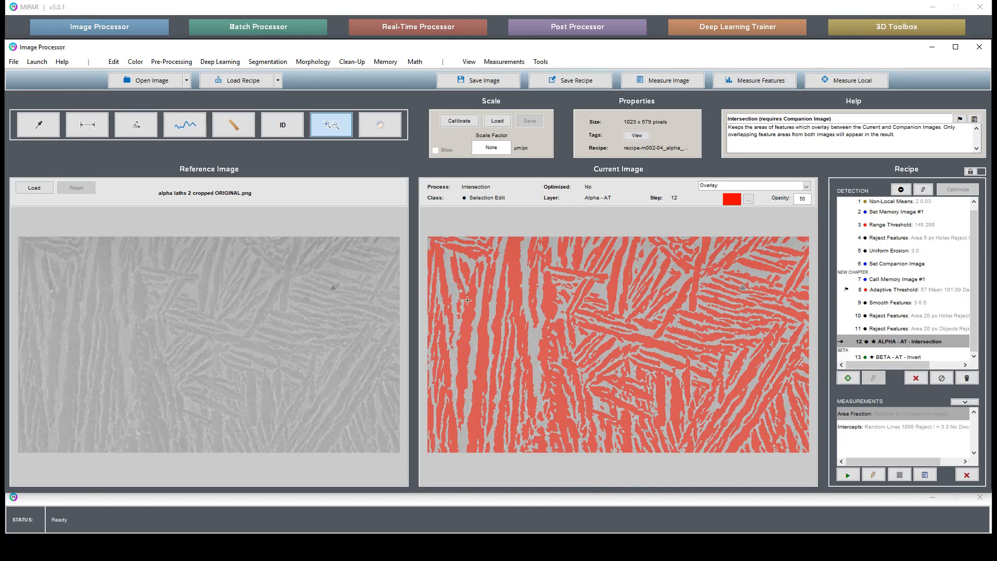
{"action": "left_click", "coordinate": [468, 300]}
{"action": "double_click", "coordinate": [687, 265]}
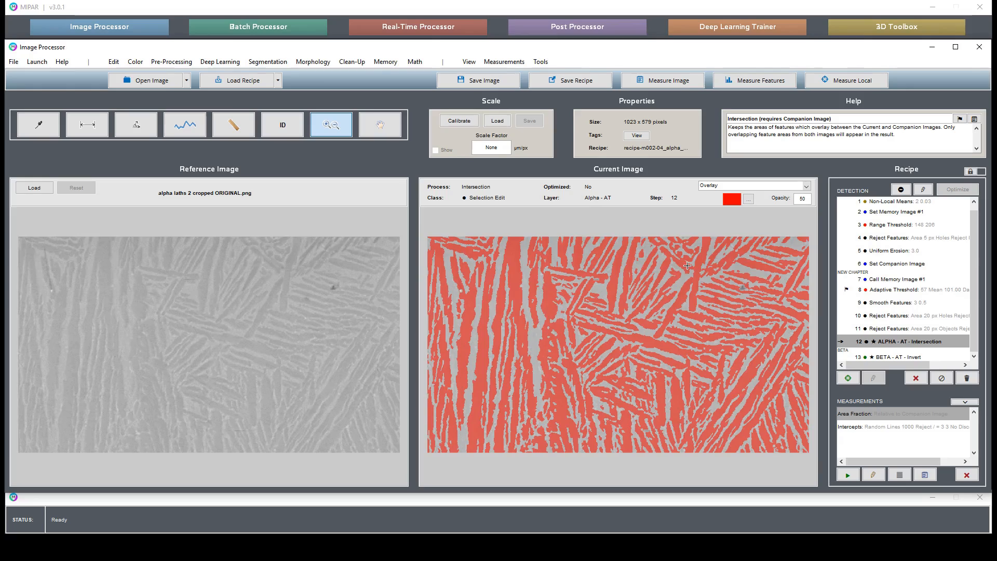
Step: Add an Intersection step after the BETA Invert step and move the Beta - AT layer onto it
{"action": "left_click", "coordinate": [920, 358]}
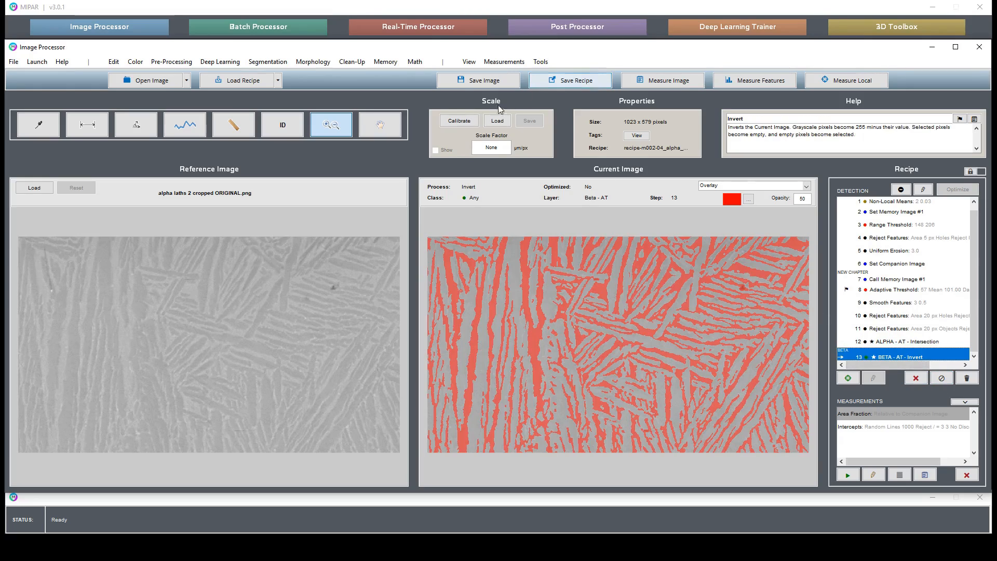
{"action": "left_click", "coordinate": [377, 63]}
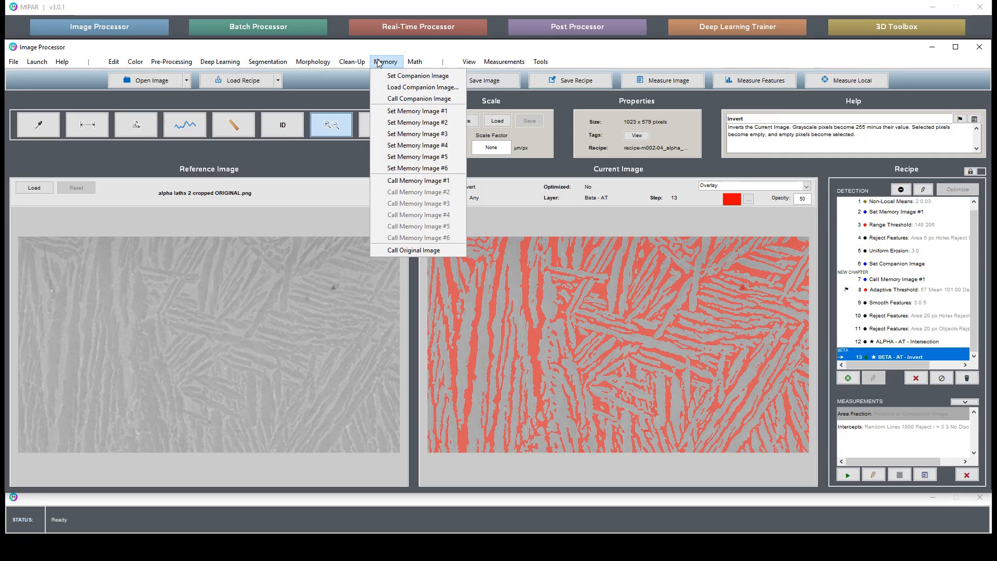
{"action": "mouse_move", "coordinate": [363, 62]}
{"action": "left_click", "coordinate": [414, 62]}
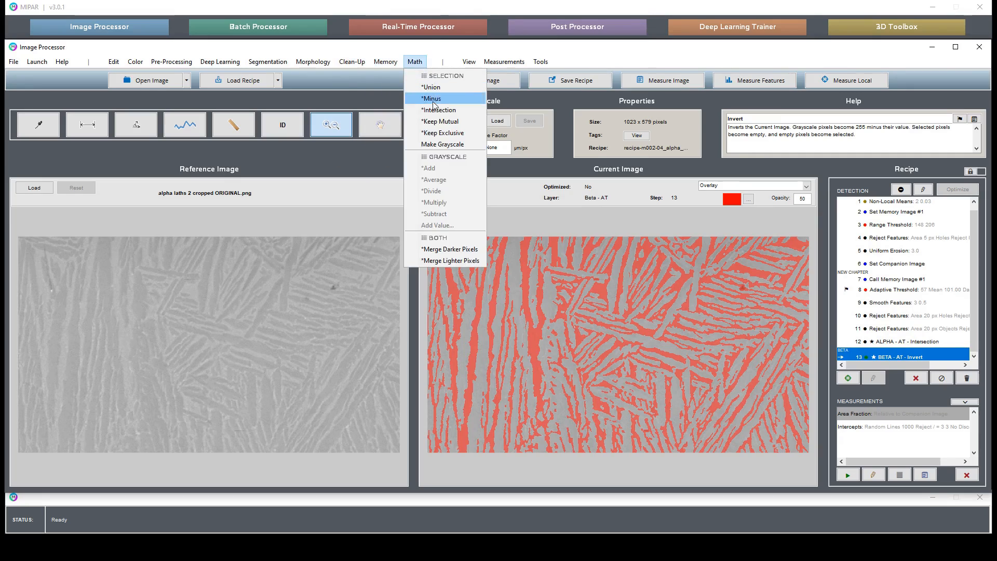
{"action": "left_click", "coordinate": [436, 108]}
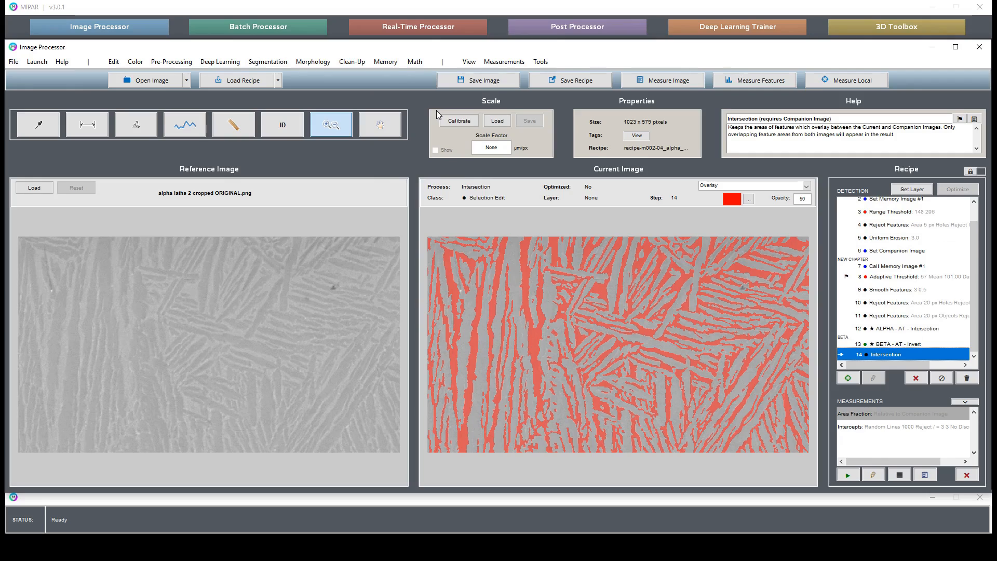
{"action": "left_click_drag", "start_coordinate": [633, 423], "coordinate": [681, 435]}
{"action": "double_click", "coordinate": [657, 368]}
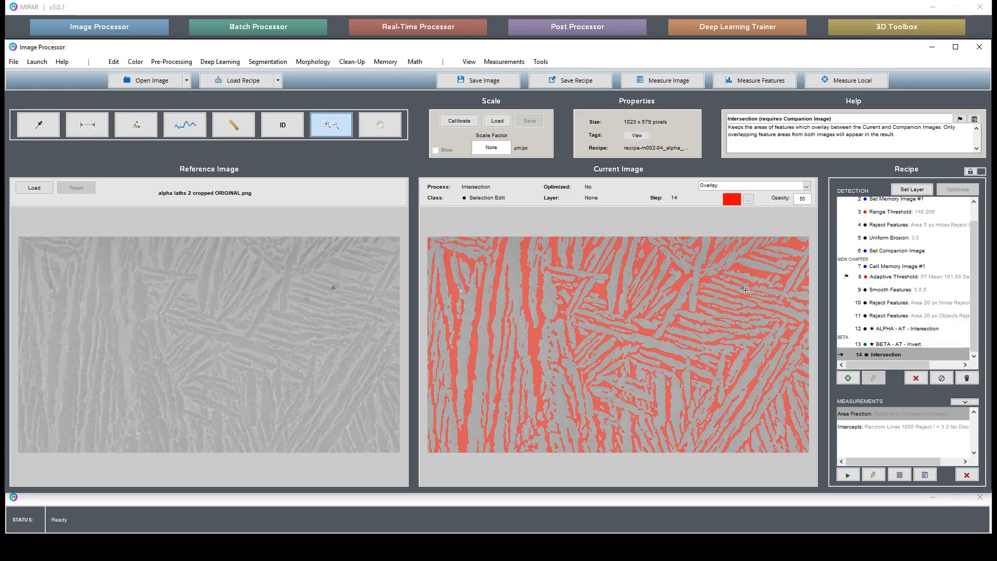
{"action": "left_click_drag", "start_coordinate": [728, 268], "coordinate": [771, 312]}
{"action": "double_click", "coordinate": [642, 320]}
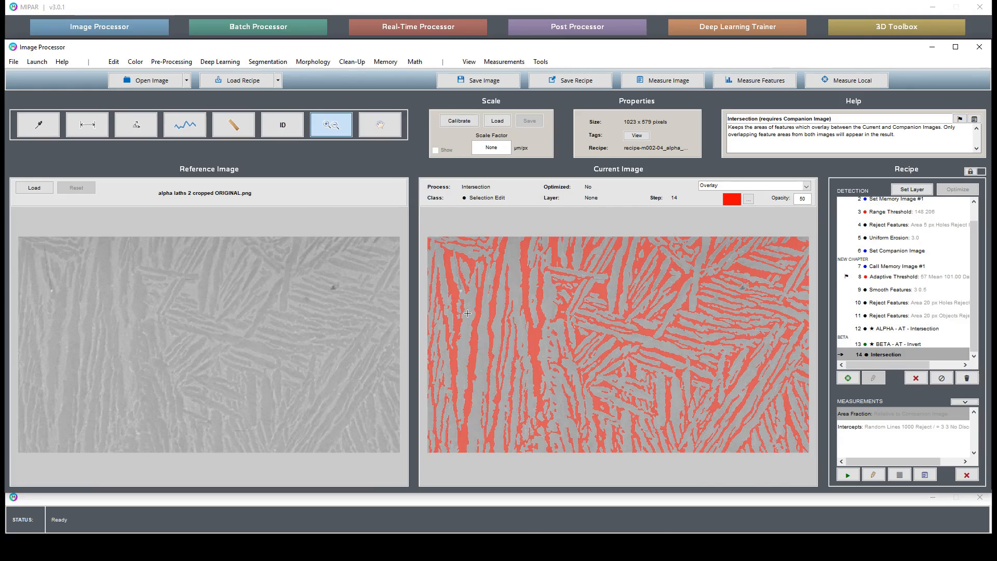
{"action": "left_click", "coordinate": [905, 345], "text": "shift"}
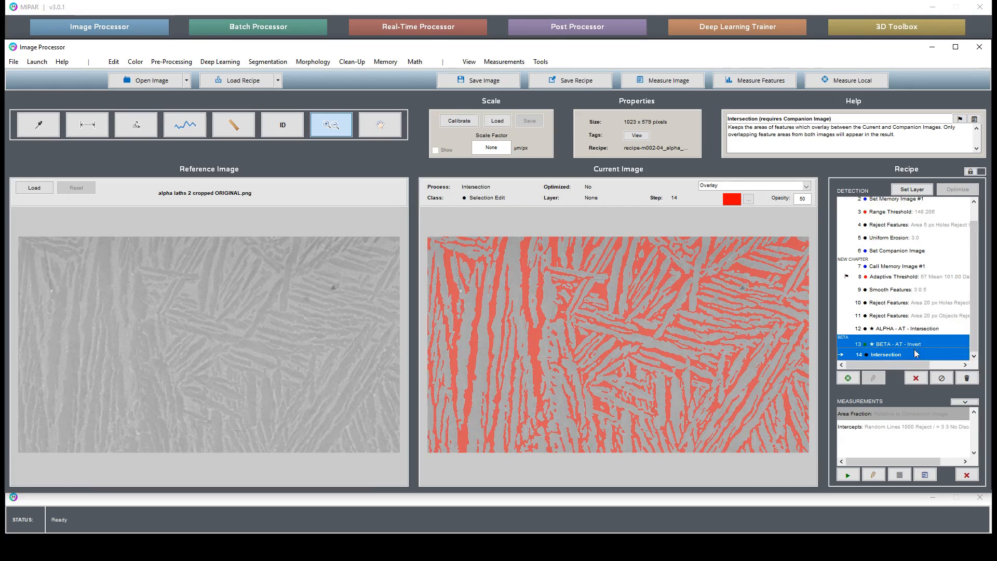
{"action": "left_click", "coordinate": [911, 189]}
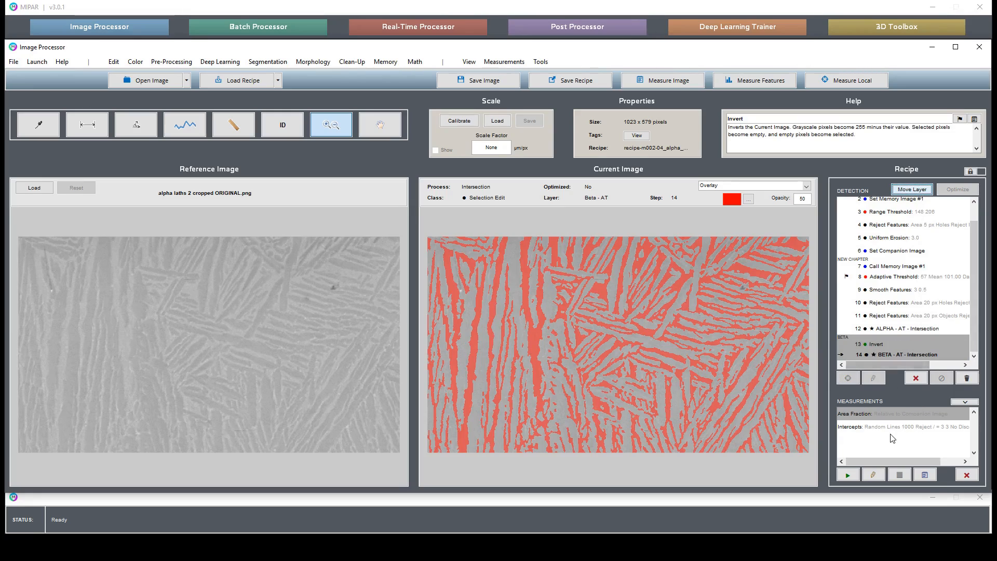
Step: Measure the current image's area fraction, and run all measurements on the Alpha and Beta layers to compare their area fractions
{"action": "left_click", "coordinate": [849, 476]}
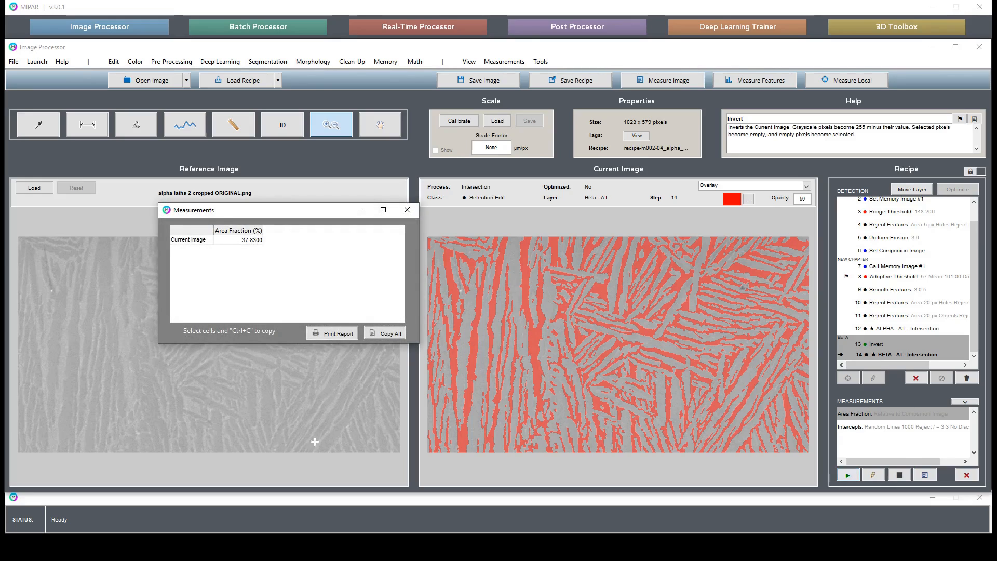
{"action": "left_click", "coordinate": [407, 213]}
{"action": "left_click", "coordinate": [924, 475]}
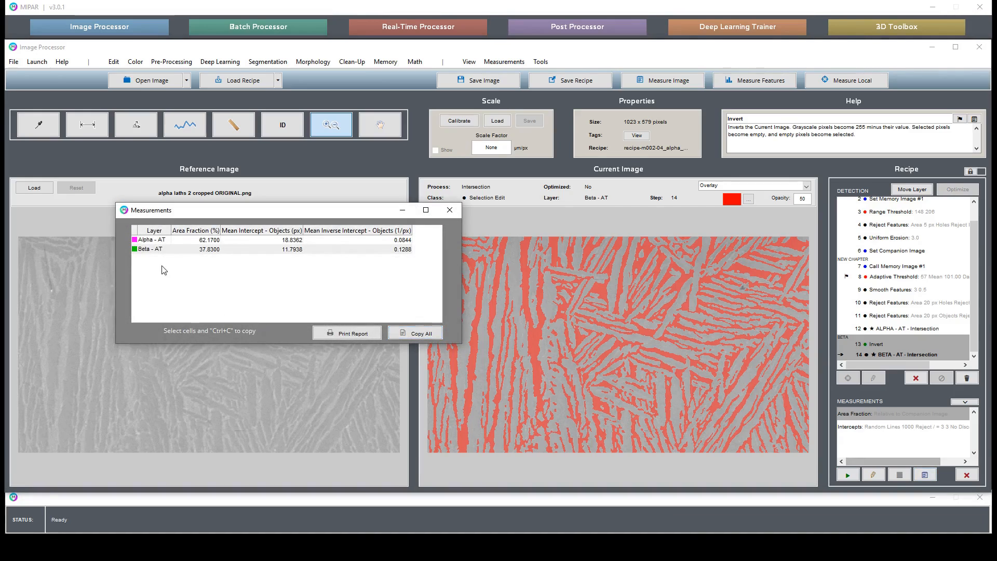
{"action": "left_click_drag", "start_coordinate": [208, 245], "coordinate": [212, 252]}
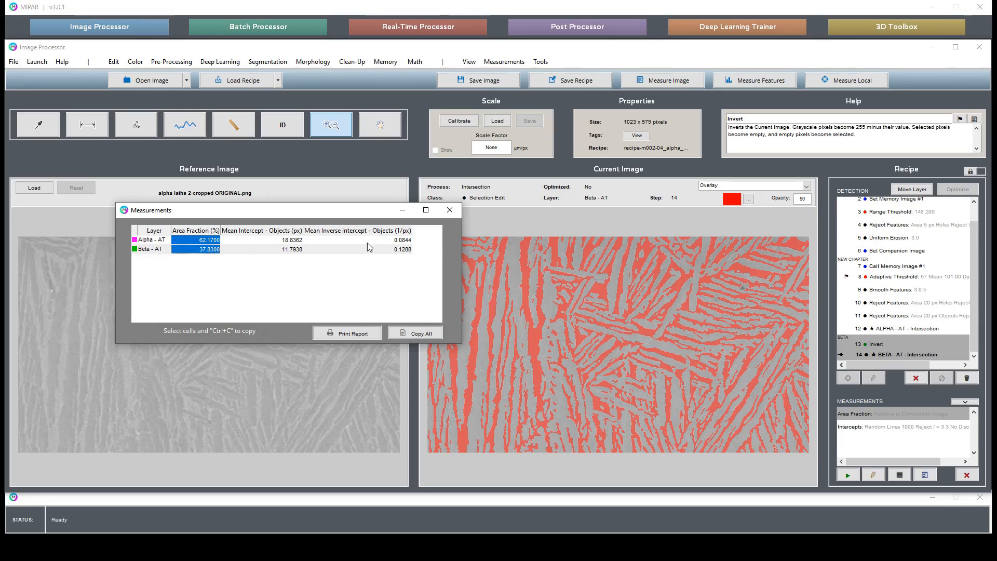
{"action": "left_click_drag", "start_coordinate": [359, 215], "coordinate": [297, 225]}
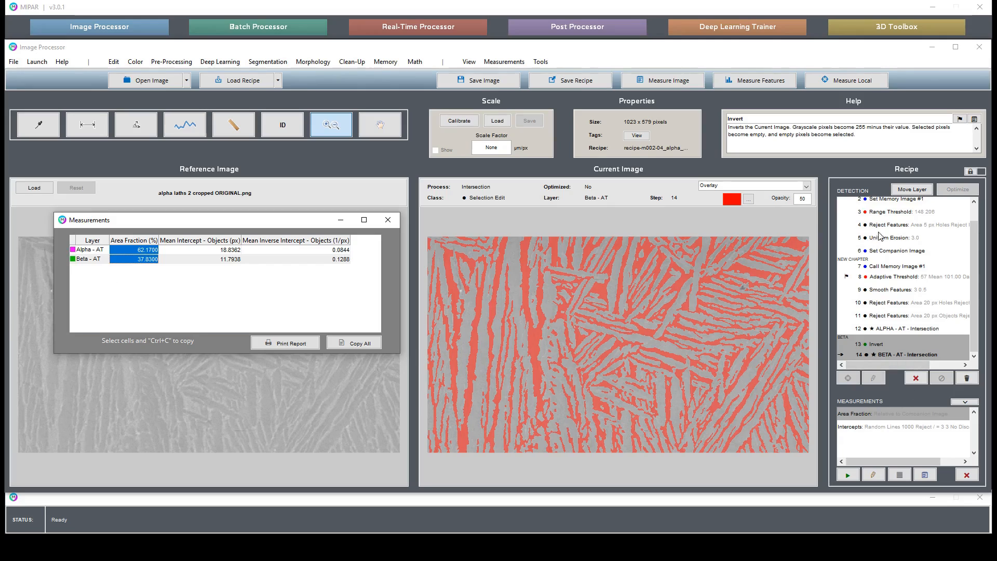
{"action": "left_click", "coordinate": [893, 250]}
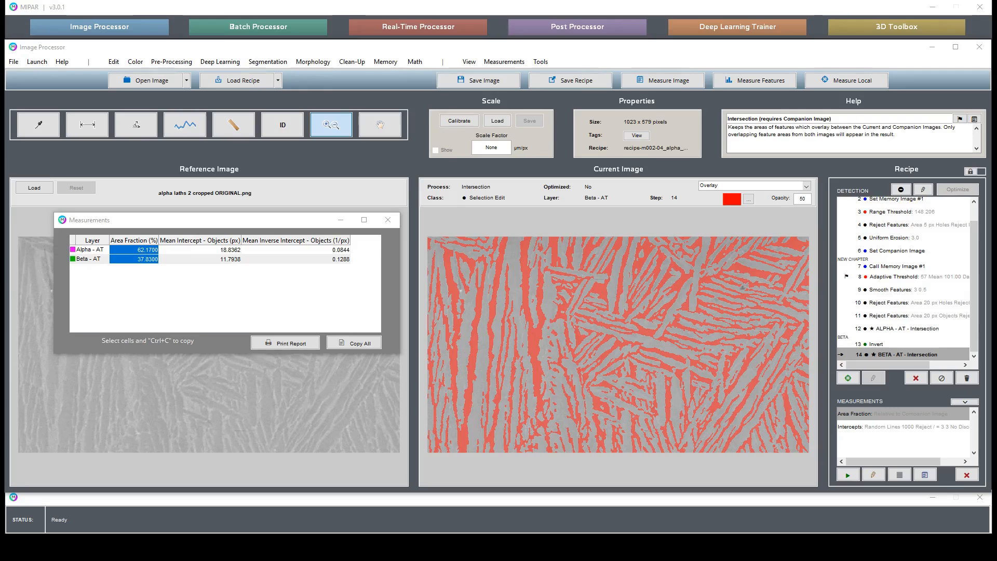
Step: Open sample Colonies+Cells ORIGINAL.png with the recipe cleared, and load the recipe-b0043 colony-finding recipe, dismissing its measurements
{"action": "left_click_drag", "start_coordinate": [994, 345], "coordinate": [691, 342]}
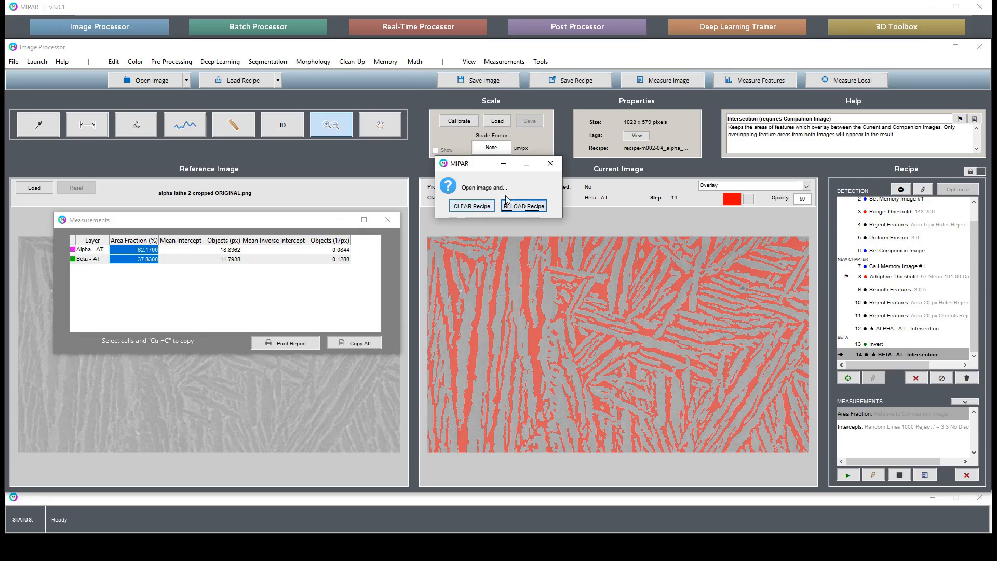
{"action": "left_click", "coordinate": [471, 206]}
{"action": "left_click", "coordinate": [388, 219]}
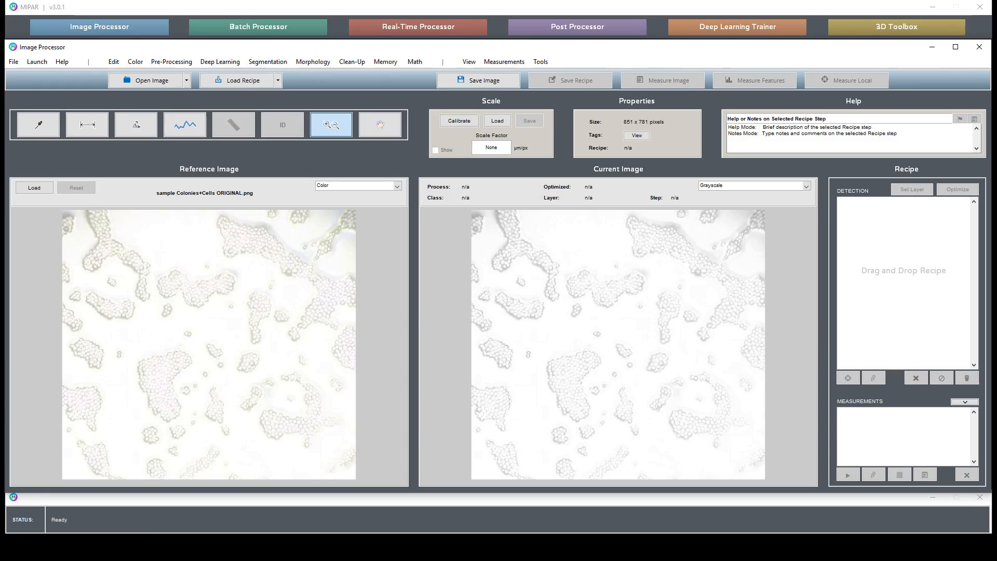
{"action": "left_click_drag", "start_coordinate": [916, 363], "coordinate": [907, 331]}
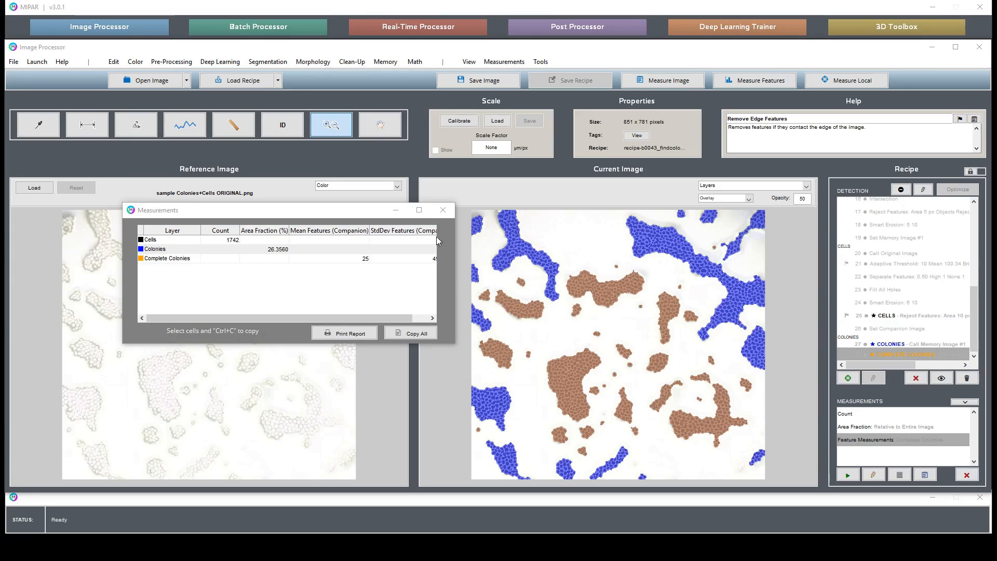
{"action": "left_click", "coordinate": [443, 210]}
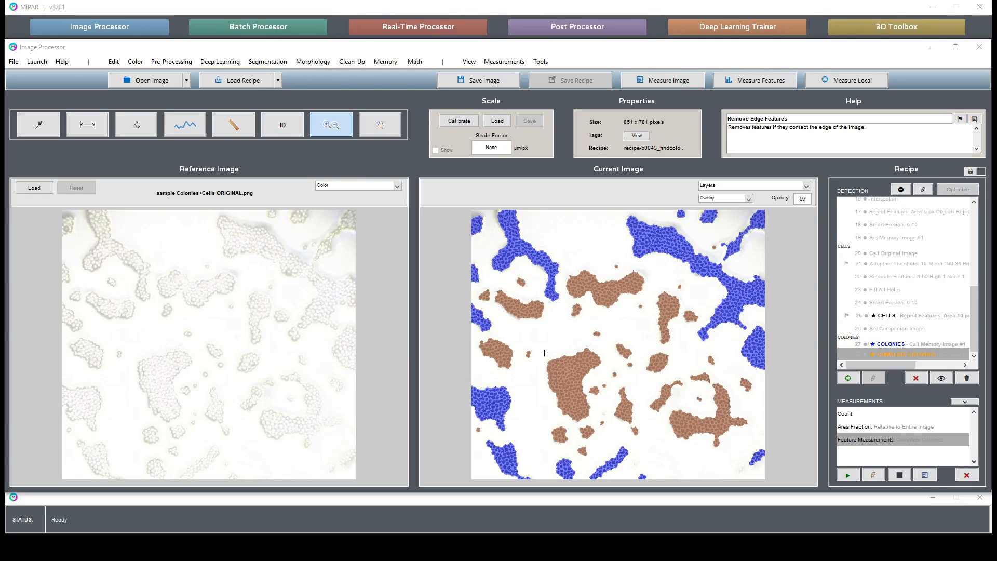
Step: Examine a colony's edge up close using the results of the Bright Texture and Dark Texture recipe steps
{"action": "left_click_drag", "start_coordinate": [543, 353], "coordinate": [576, 366]}
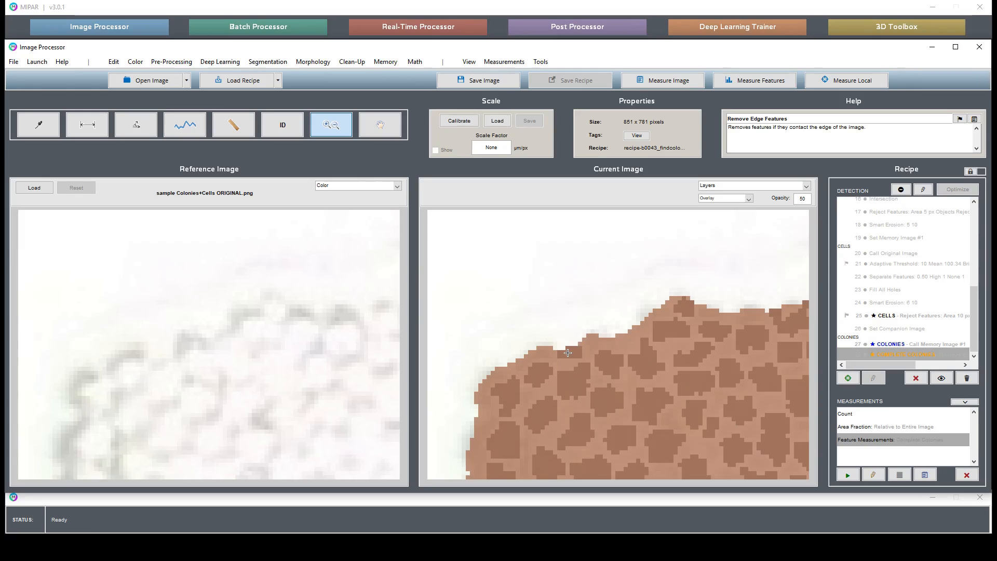
{"action": "left_click", "coordinate": [934, 265]}
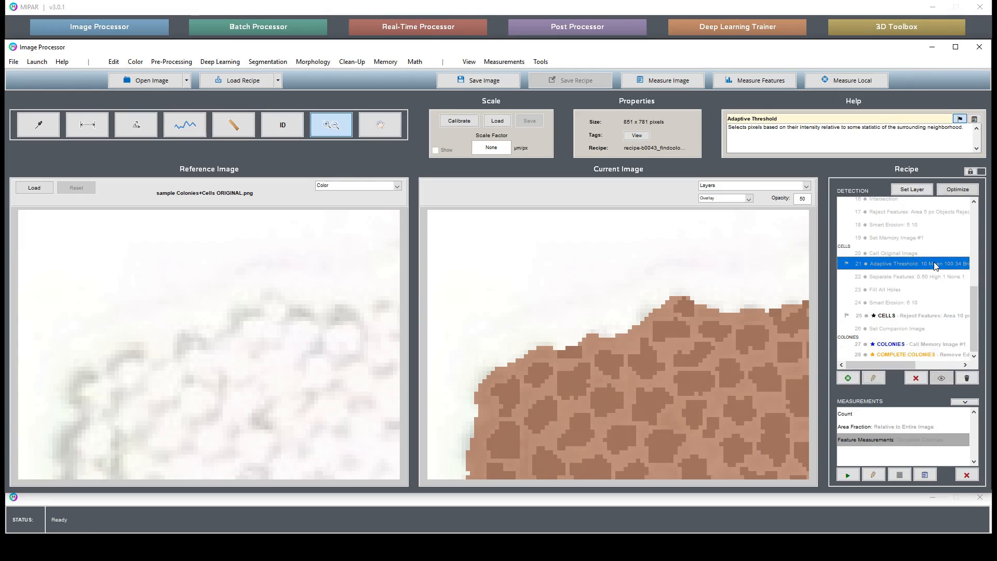
{"action": "scroll", "coordinate": [936, 266], "scroll_direction": "up", "scroll_amount": 5}
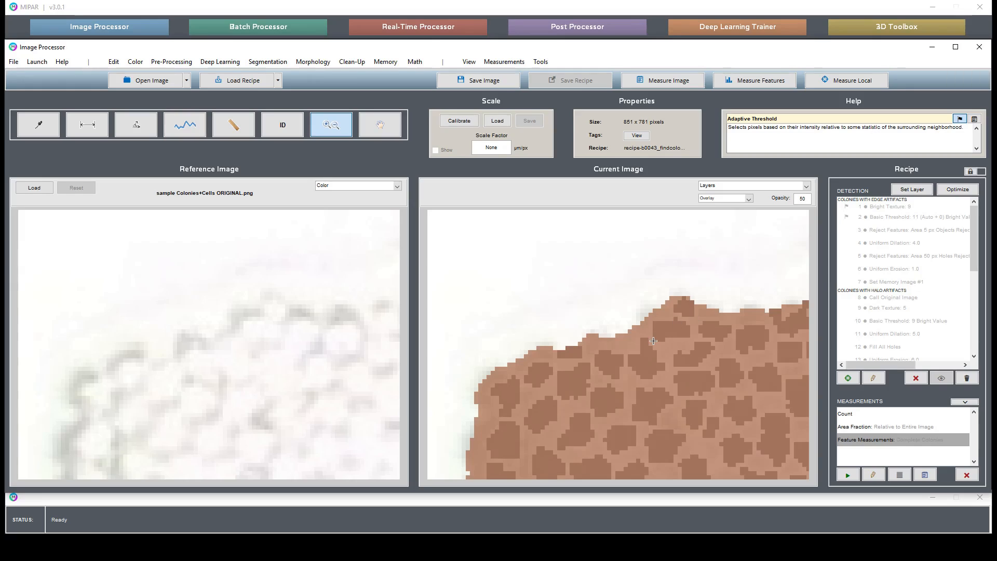
{"action": "left_click", "coordinate": [900, 208]}
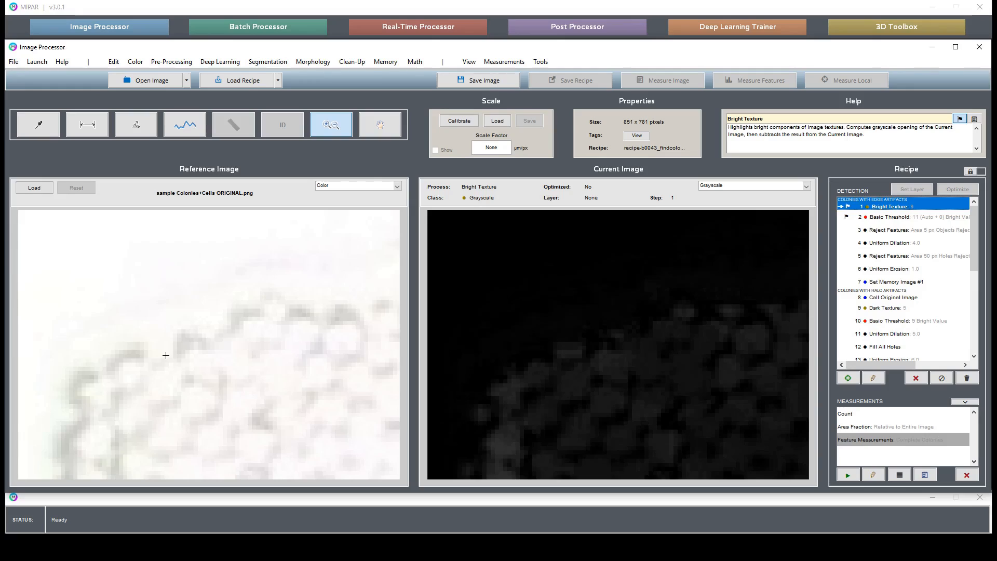
{"action": "left_click", "coordinate": [889, 308]}
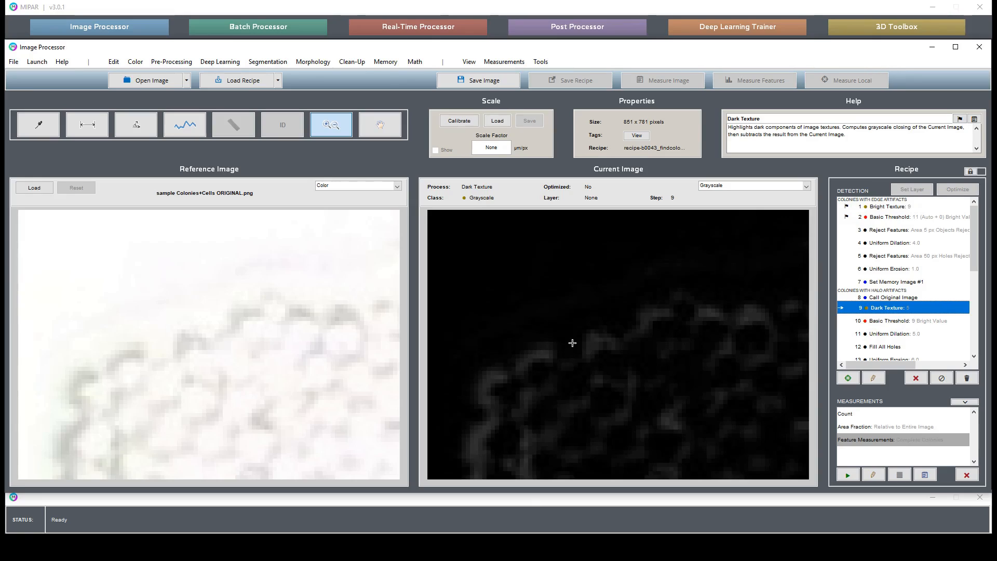
{"action": "scroll", "coordinate": [932, 316], "scroll_direction": "down", "scroll_amount": 5}
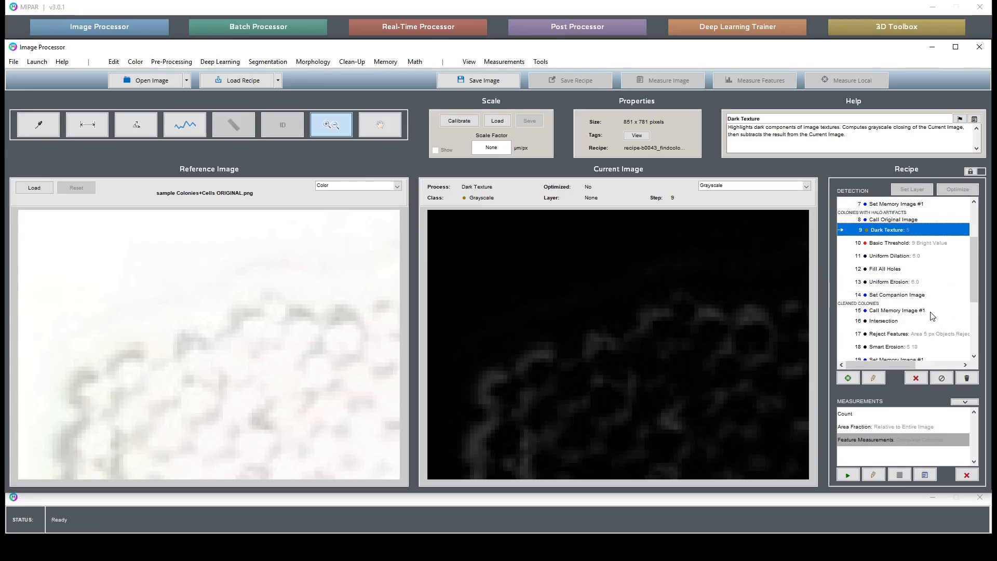
{"action": "scroll", "coordinate": [932, 315], "scroll_direction": "up", "scroll_amount": 1}
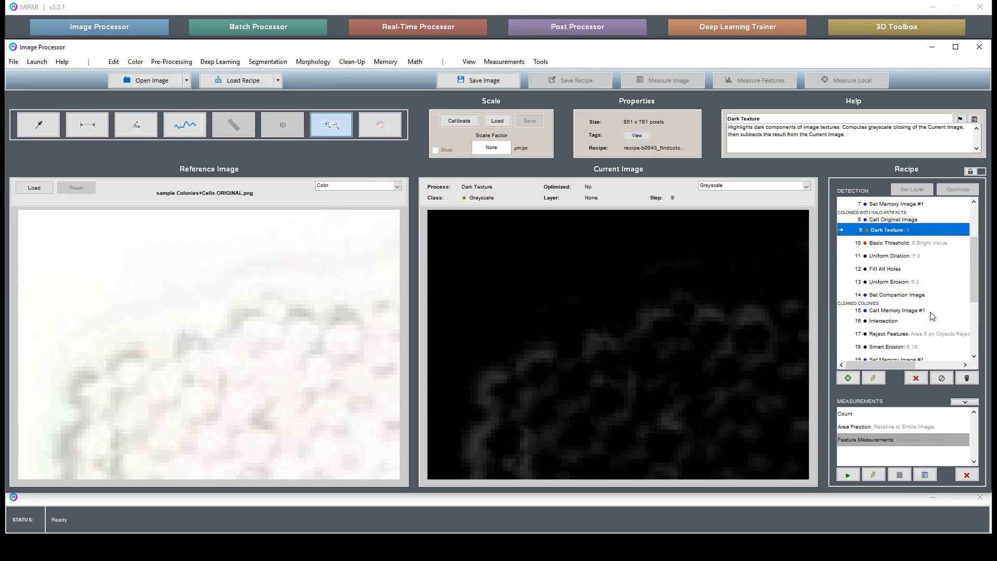
Step: Display the result of the CELLS - Reject Features recipe step at the colony's edge
{"action": "scroll", "coordinate": [932, 316], "scroll_direction": "down", "scroll_amount": 1}
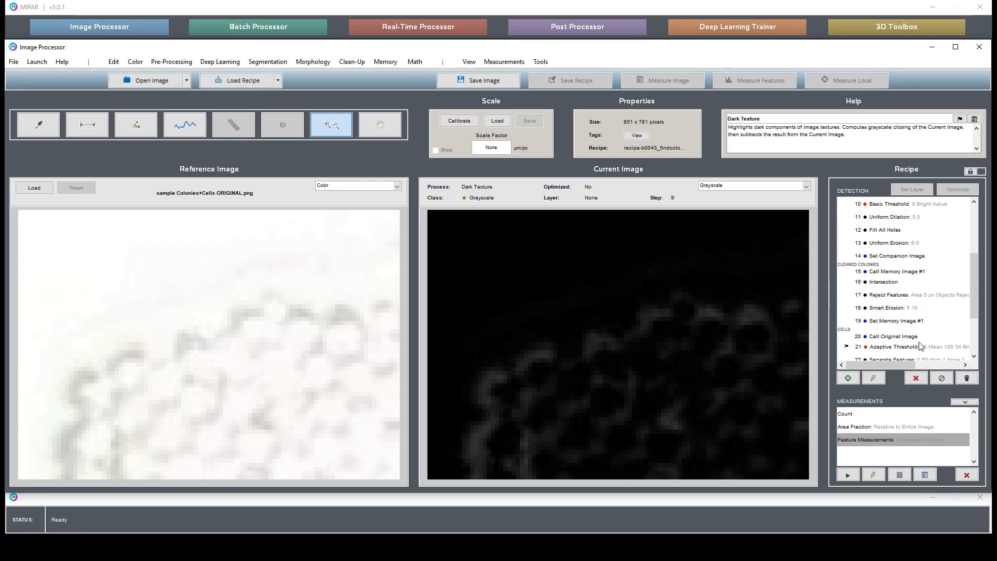
{"action": "scroll", "coordinate": [926, 351], "scroll_direction": "down", "scroll_amount": 1}
{"action": "scroll", "coordinate": [927, 351], "scroll_direction": "down", "scroll_amount": 1}
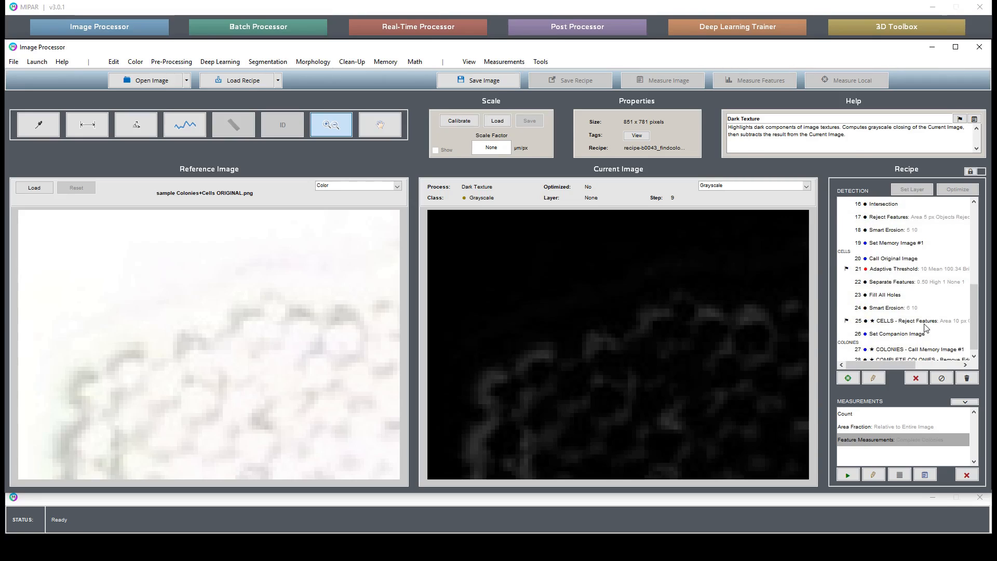
{"action": "left_click", "coordinate": [926, 323]}
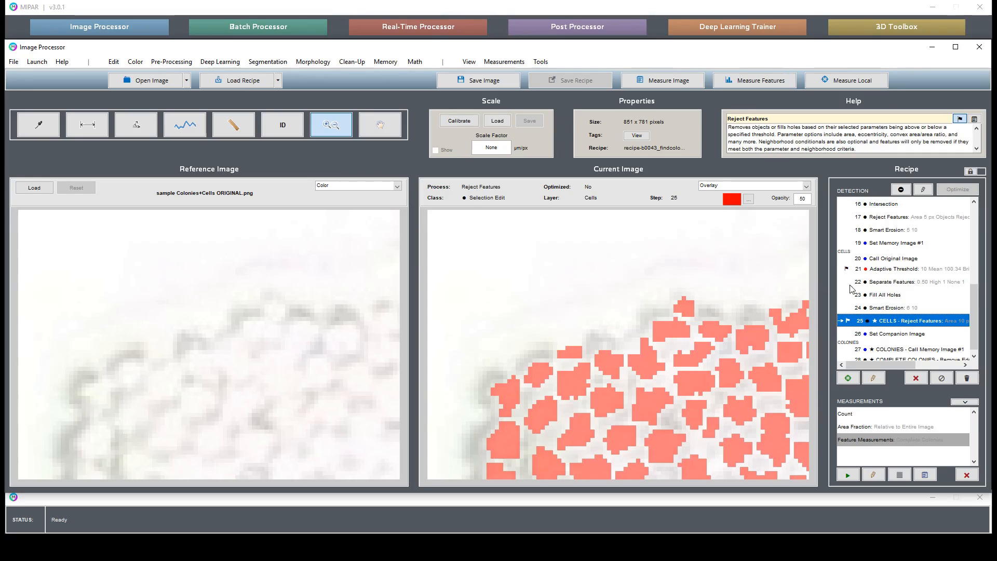
Step: Compare the Basic Threshold, Uniform Dilation and Uniform Erosion results of the halo-artifact section at the colony's edge
{"action": "scroll", "coordinate": [899, 273], "scroll_direction": "up", "scroll_amount": 3}
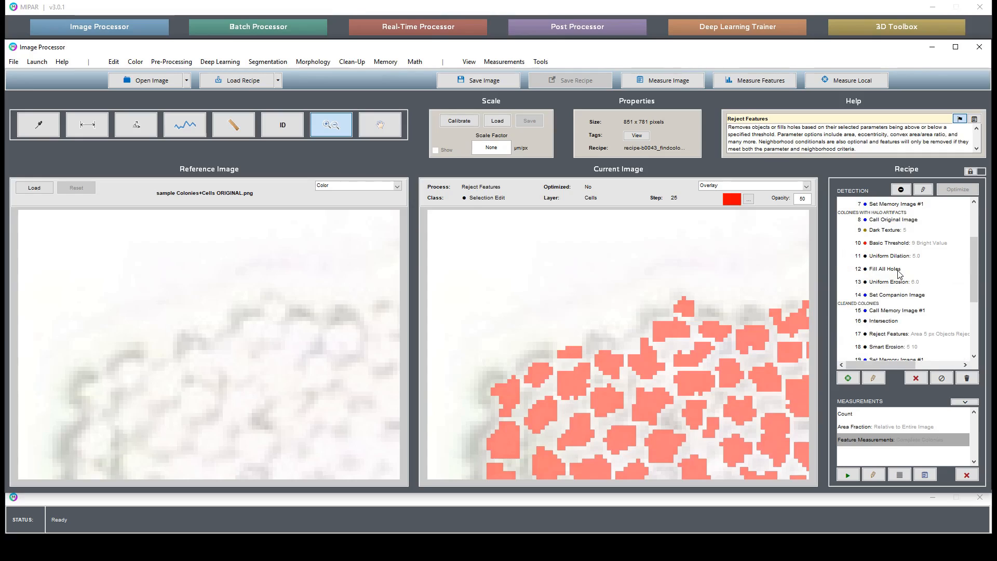
{"action": "left_click", "coordinate": [912, 244]}
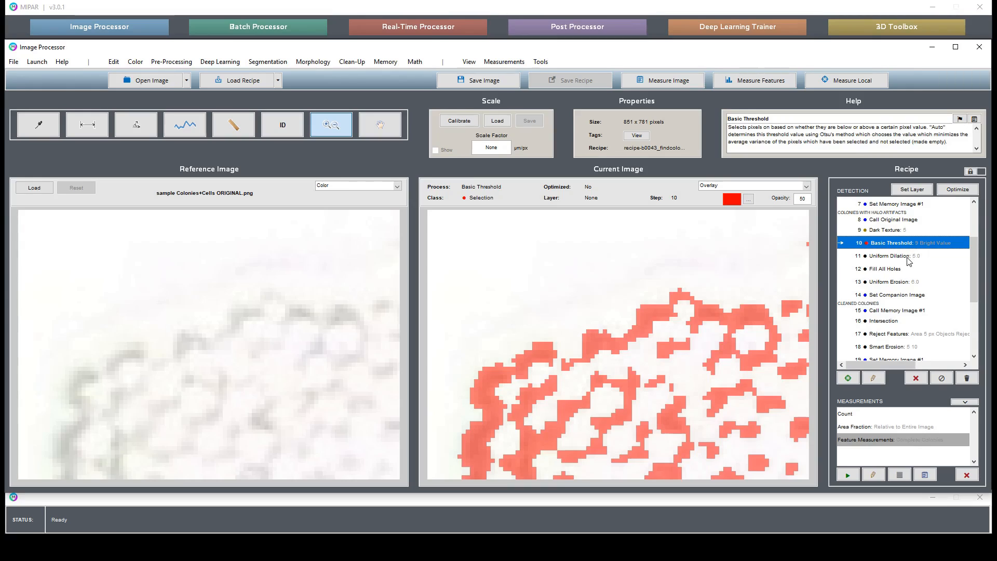
{"action": "left_click", "coordinate": [908, 261]}
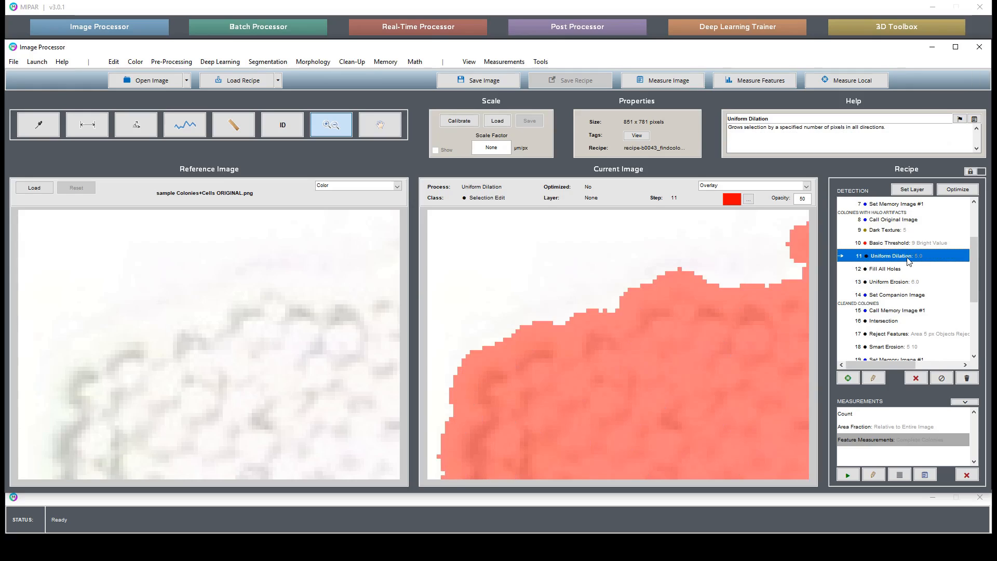
{"action": "left_click", "coordinate": [916, 283]}
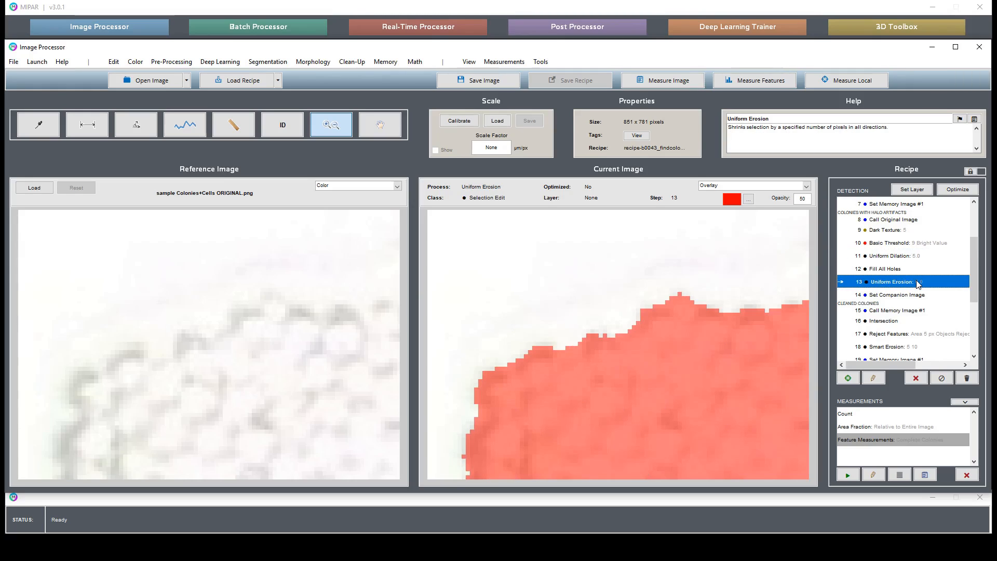
{"action": "left_click", "coordinate": [925, 244]}
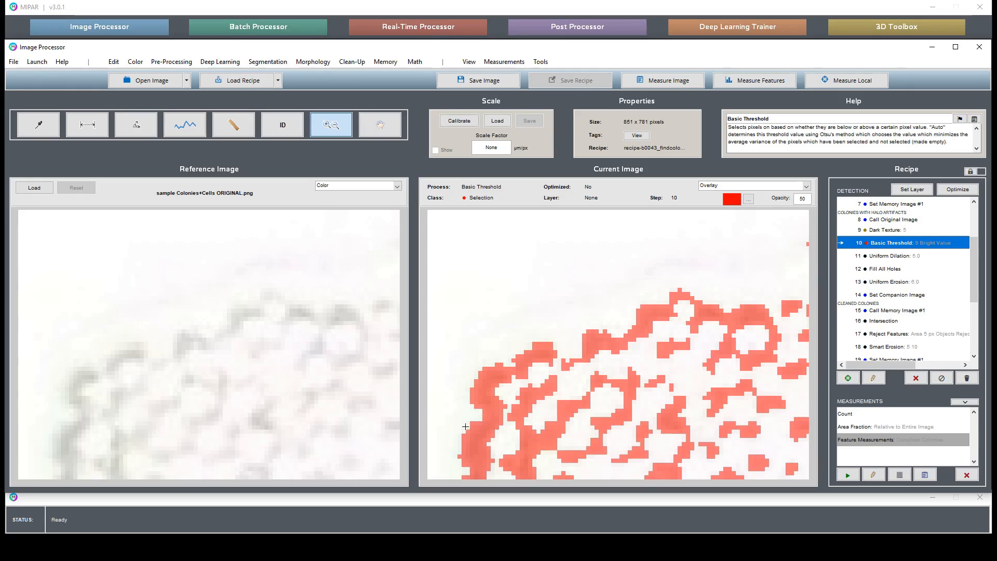
{"action": "left_click", "coordinate": [912, 283]}
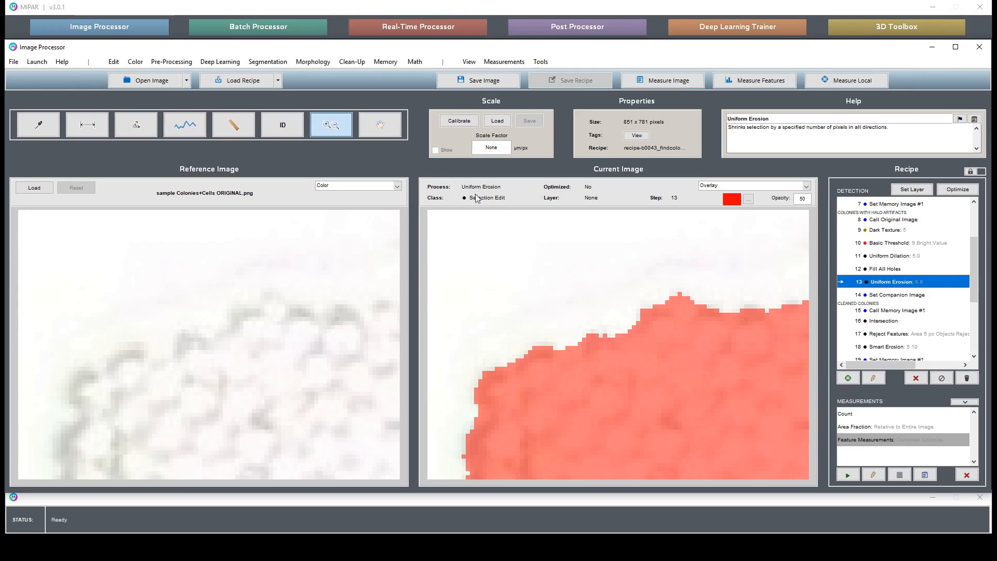
Step: Examine the cells selected by the CELLS - Reject Features step along the edges of the large and small colonies
{"action": "left_click", "coordinate": [381, 125]}
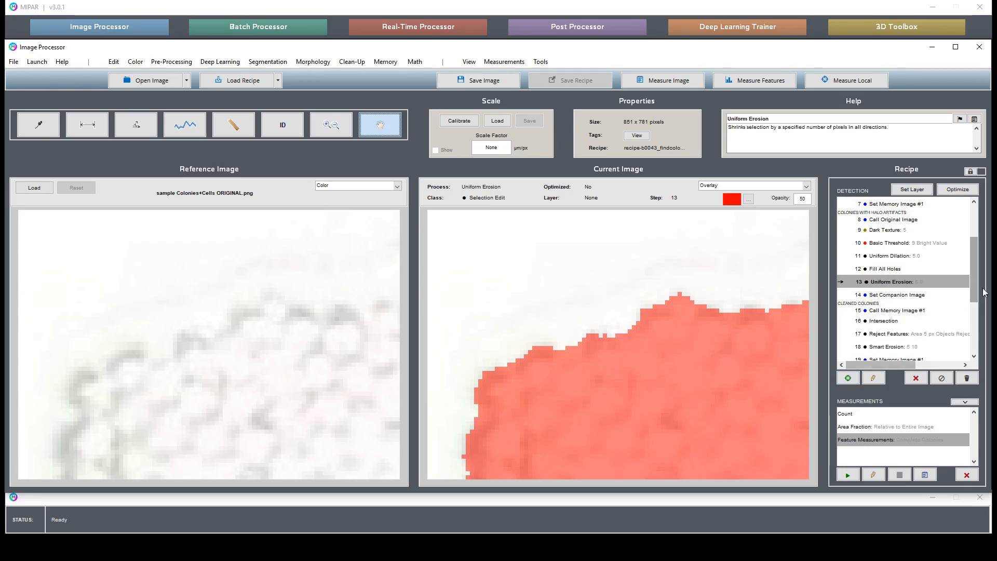
{"action": "left_click_drag", "start_coordinate": [975, 297], "coordinate": [980, 349]}
{"action": "left_click", "coordinate": [912, 315]}
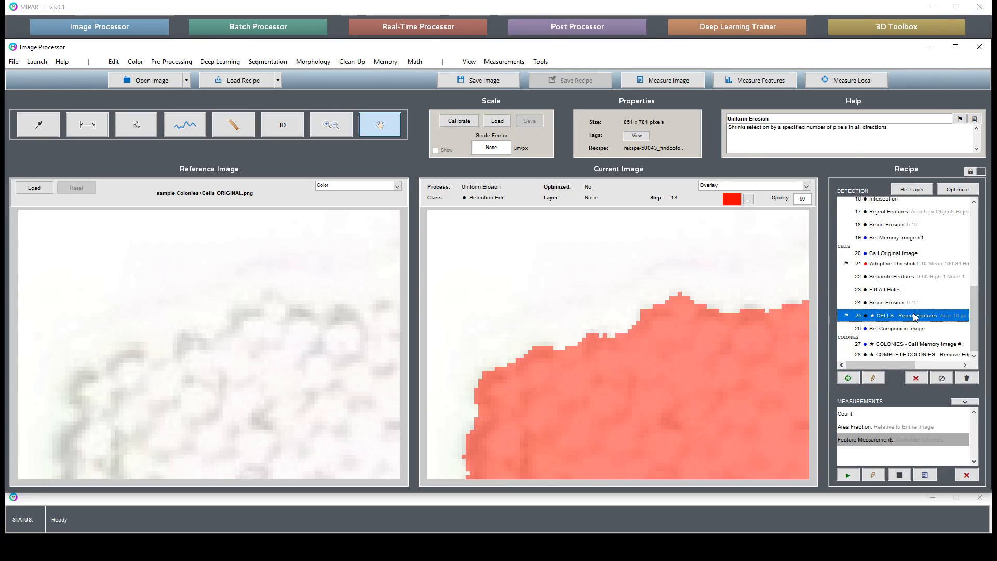
{"action": "left_click_drag", "start_coordinate": [752, 367], "coordinate": [484, 407]}
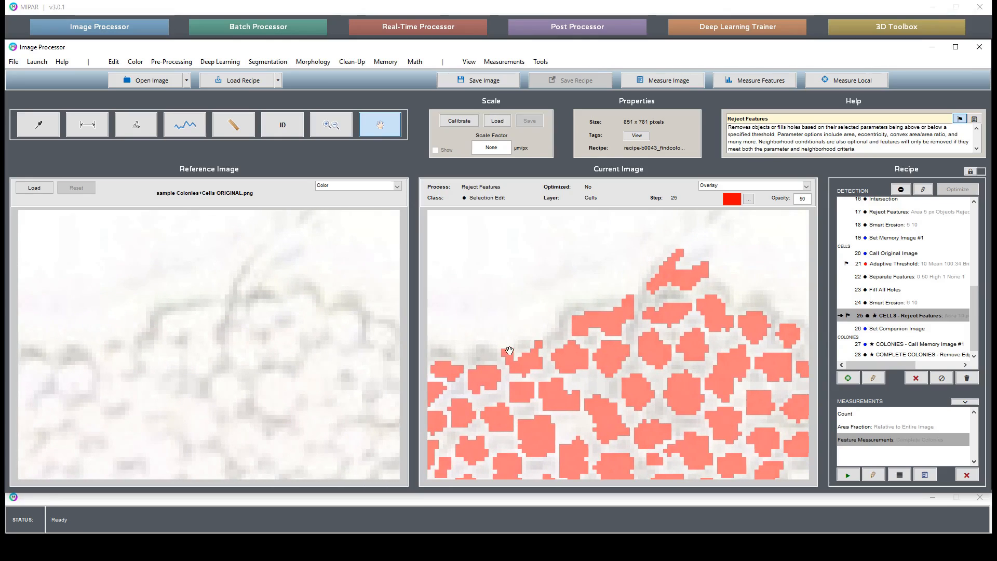
{"action": "left_click_drag", "start_coordinate": [541, 334], "coordinate": [523, 235]}
{"action": "left_click_drag", "start_coordinate": [612, 415], "coordinate": [645, 260]}
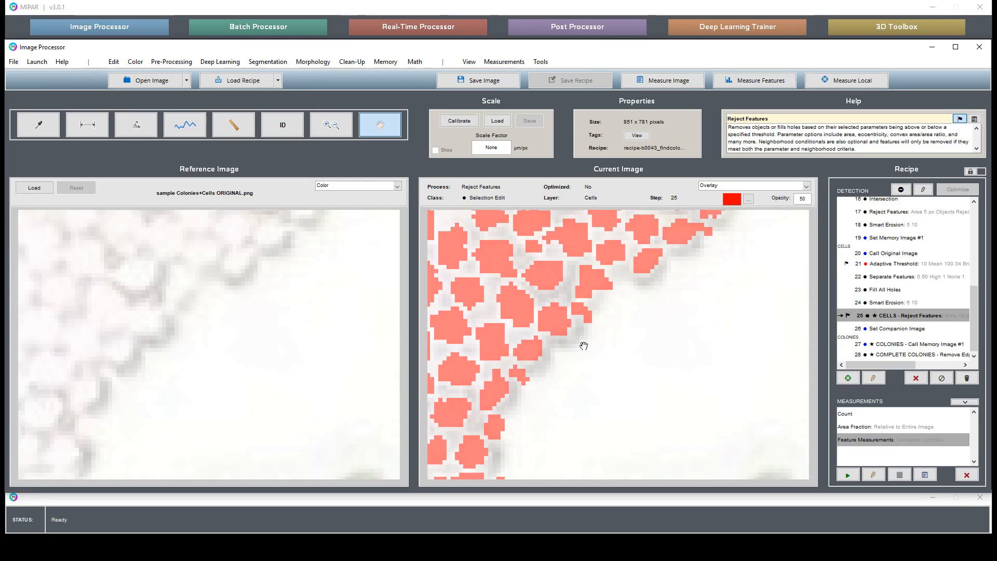
{"action": "left_click_drag", "start_coordinate": [576, 356], "coordinate": [623, 318]}
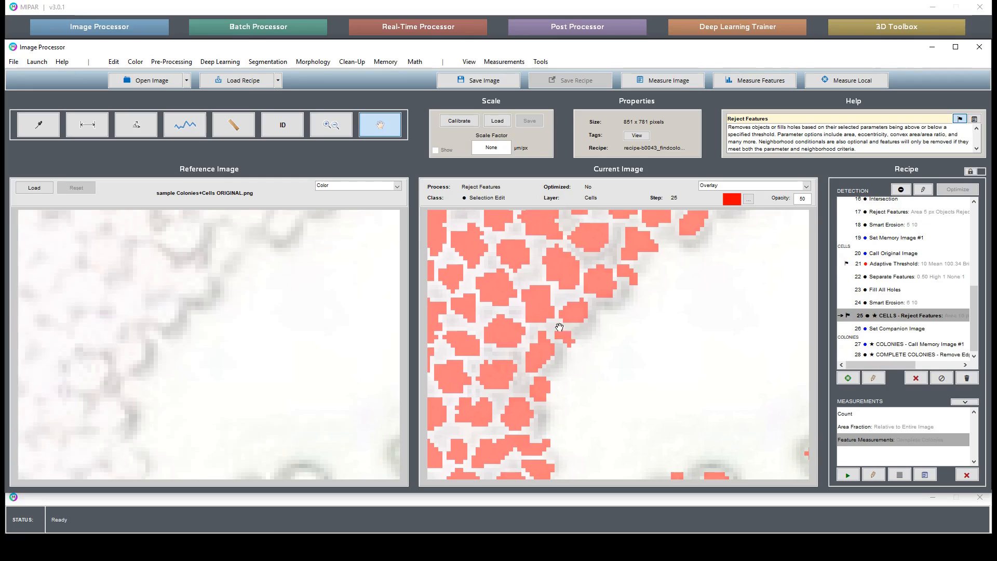
{"action": "left_click_drag", "start_coordinate": [580, 421], "coordinate": [625, 231]}
{"action": "left_click_drag", "start_coordinate": [641, 407], "coordinate": [626, 296]}
{"action": "left_click_drag", "start_coordinate": [652, 425], "coordinate": [571, 507]}
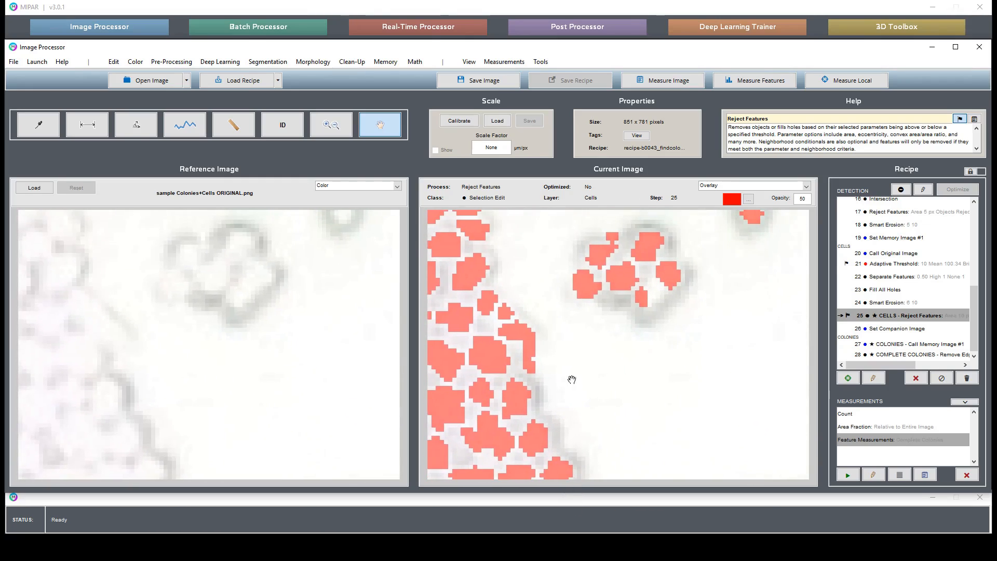
{"action": "left_click_drag", "start_coordinate": [586, 313], "coordinate": [579, 354]}
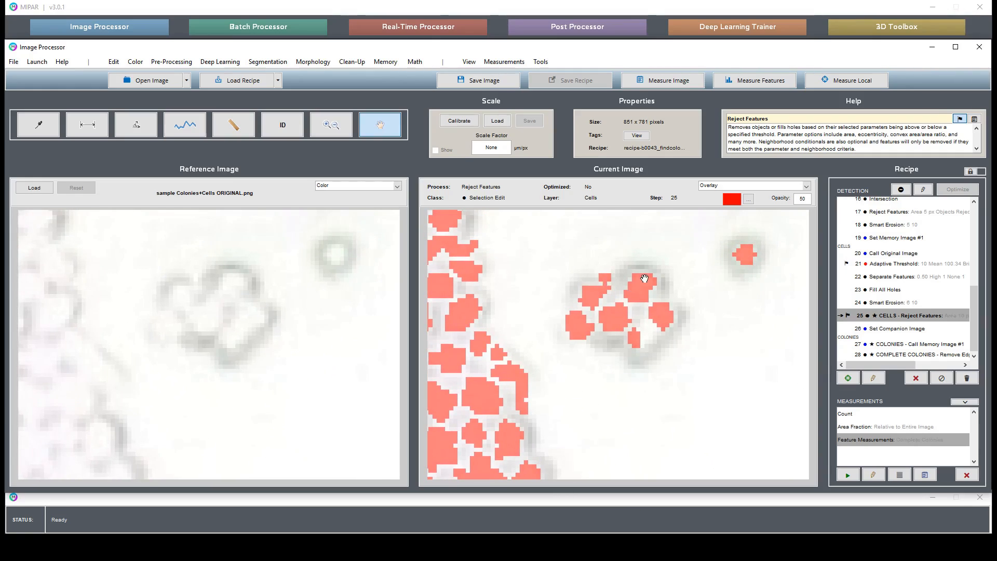
{"action": "left_click_drag", "start_coordinate": [545, 449], "coordinate": [597, 211]}
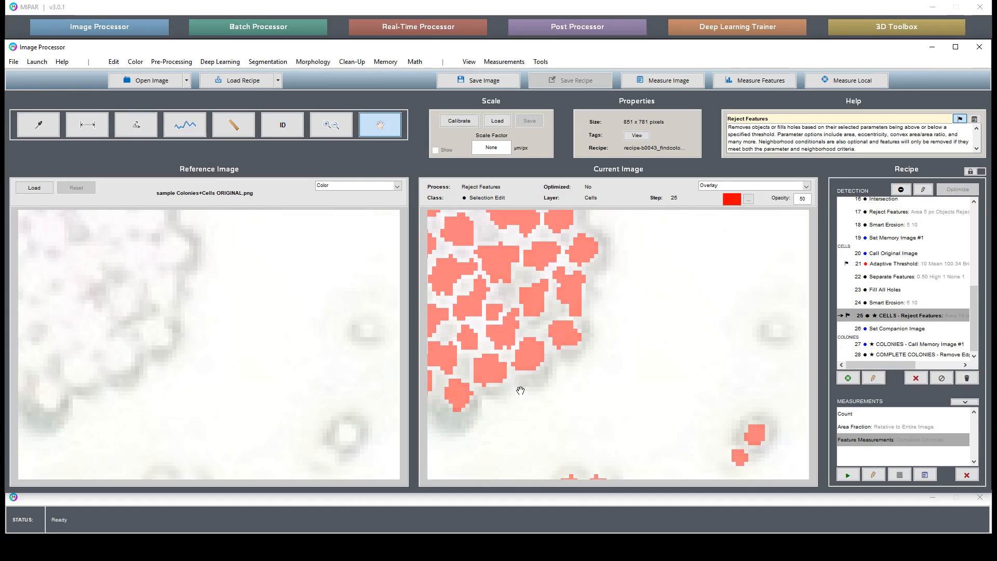
{"action": "left_click_drag", "start_coordinate": [522, 387], "coordinate": [734, 275]}
{"action": "left_click_drag", "start_coordinate": [644, 305], "coordinate": [736, 359]}
{"action": "left_click_drag", "start_coordinate": [607, 284], "coordinate": [637, 325]}
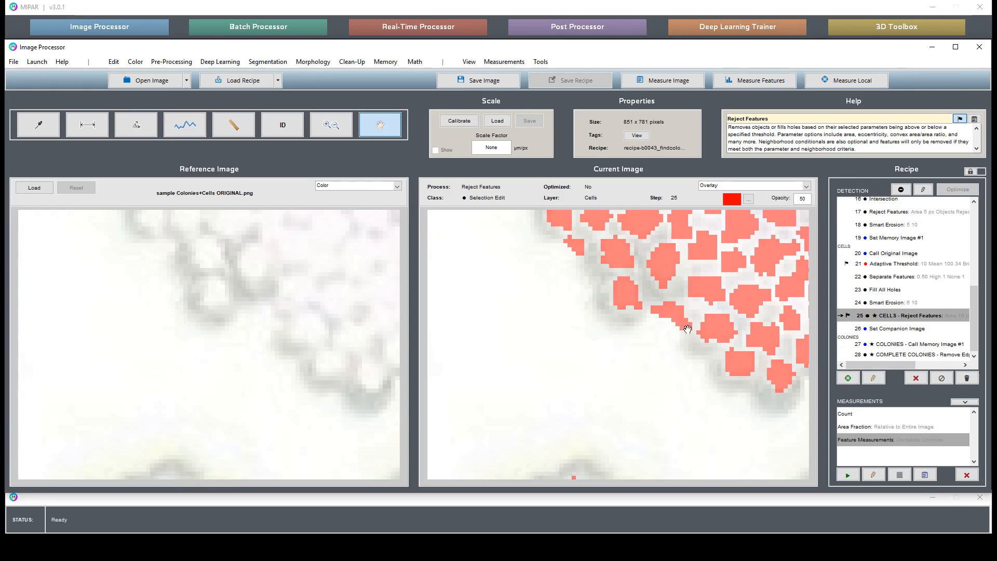
{"action": "left_click_drag", "start_coordinate": [660, 290], "coordinate": [674, 303]}
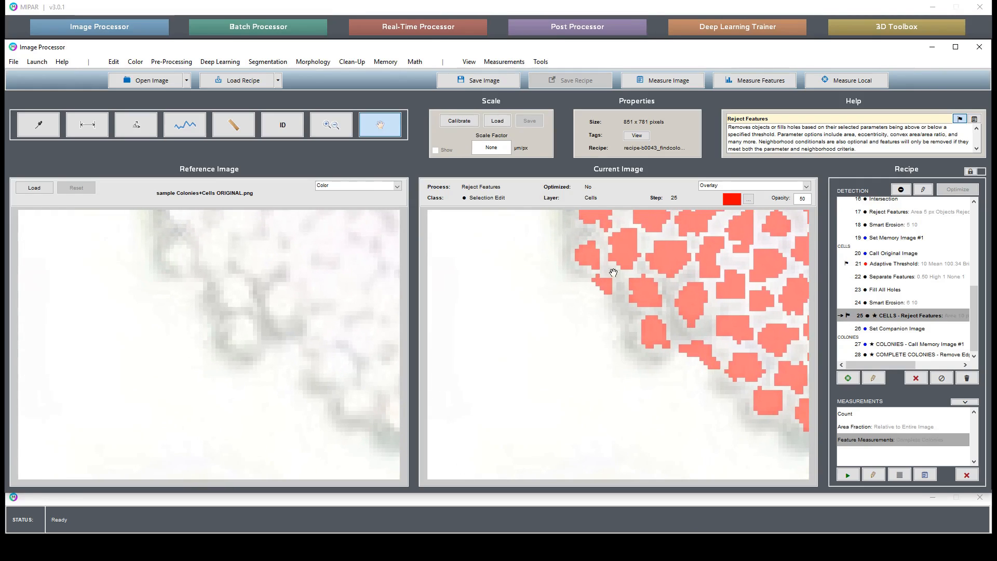
{"action": "left_click_drag", "start_coordinate": [613, 273], "coordinate": [661, 473]}
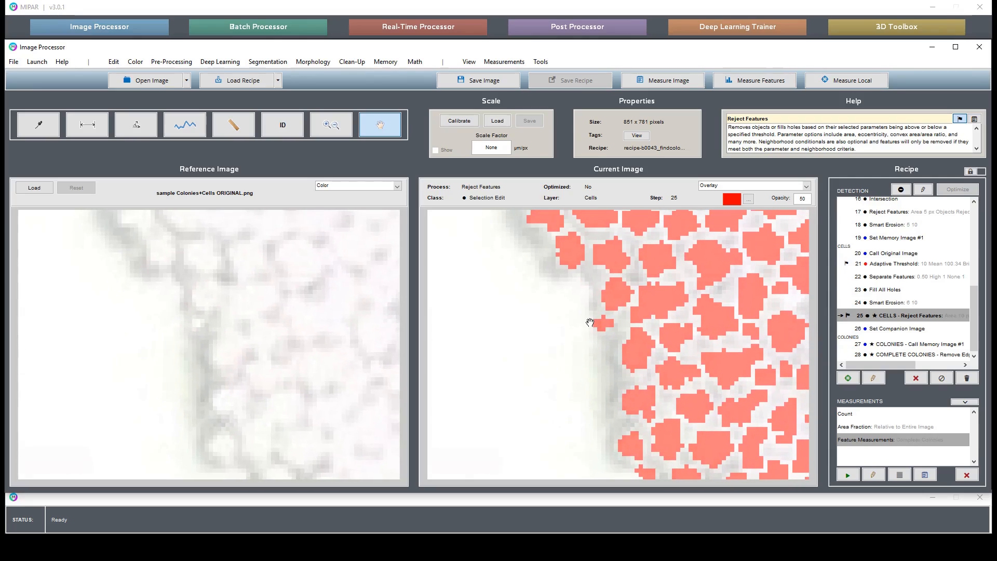
{"action": "left_click_drag", "start_coordinate": [599, 323], "coordinate": [661, 472]}
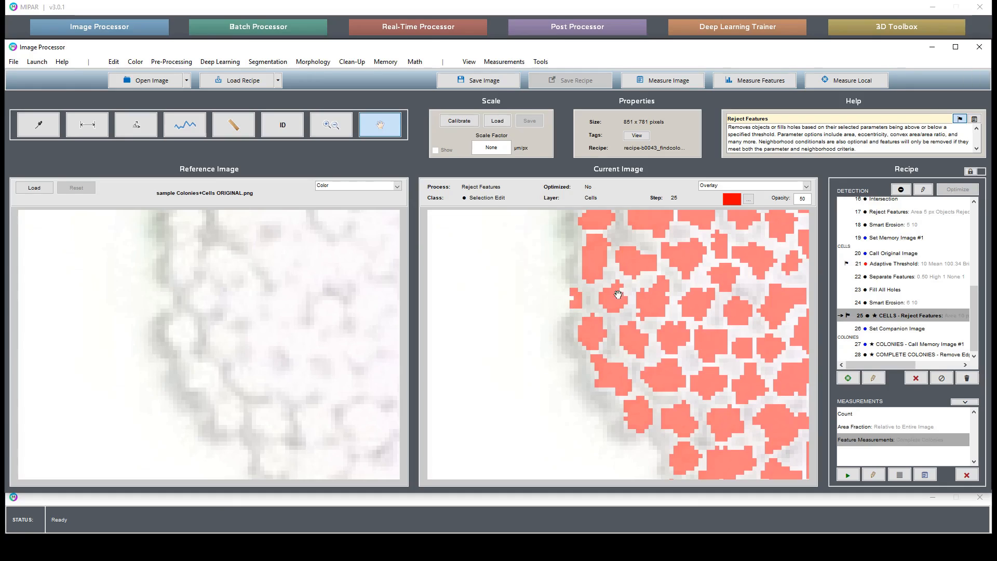
{"action": "left_click_drag", "start_coordinate": [745, 265], "coordinate": [692, 300]}
Step: View the colony's edge with the halo-artifact section's Uniform Erosion result and check it against Uniform Dilation
{"action": "left_click", "coordinate": [910, 265]}
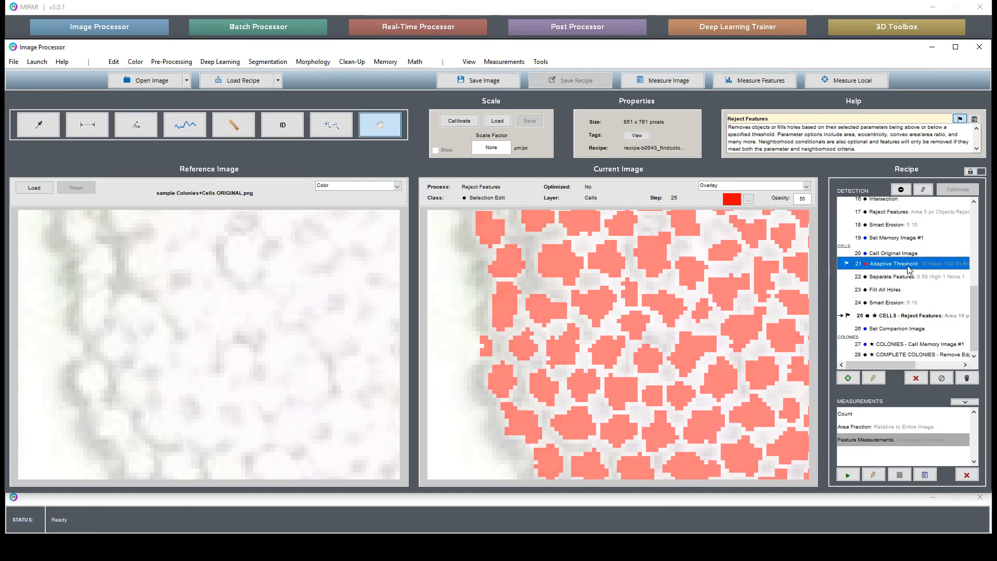
{"action": "scroll", "coordinate": [910, 269], "scroll_direction": "up", "scroll_amount": 1}
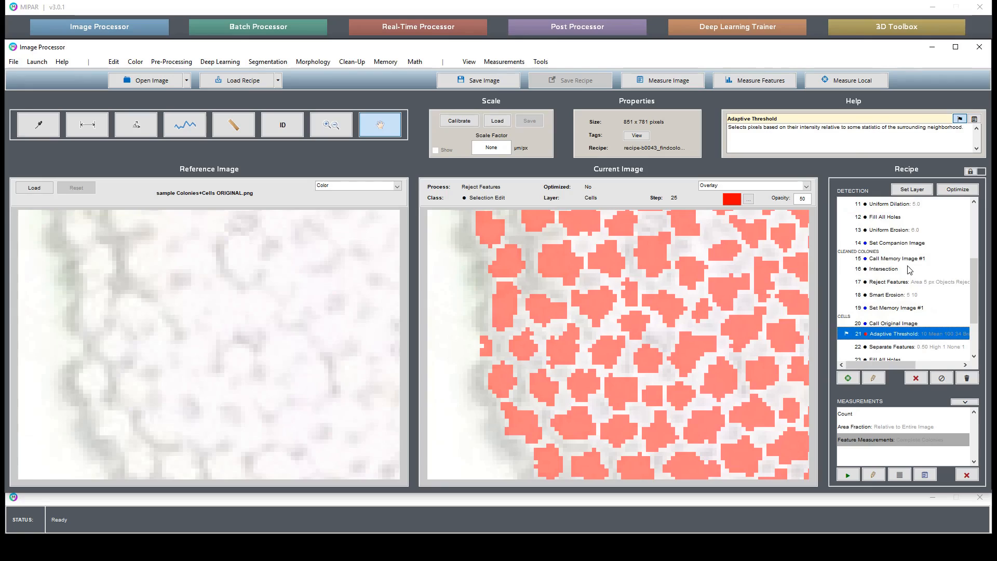
{"action": "left_click", "coordinate": [900, 230]}
{"action": "double_click", "coordinate": [901, 230]}
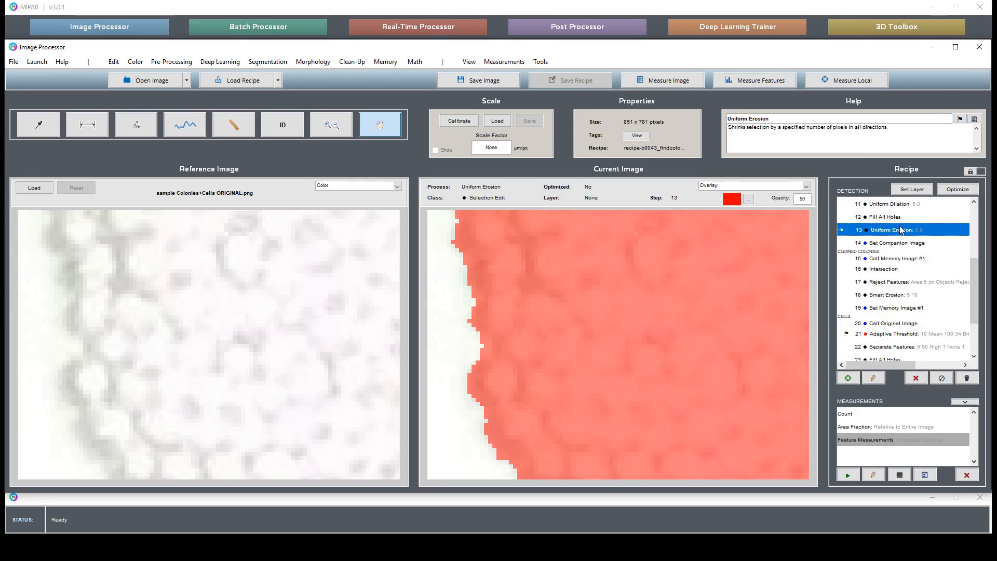
{"action": "scroll", "coordinate": [909, 243], "scroll_direction": "up", "scroll_amount": 1}
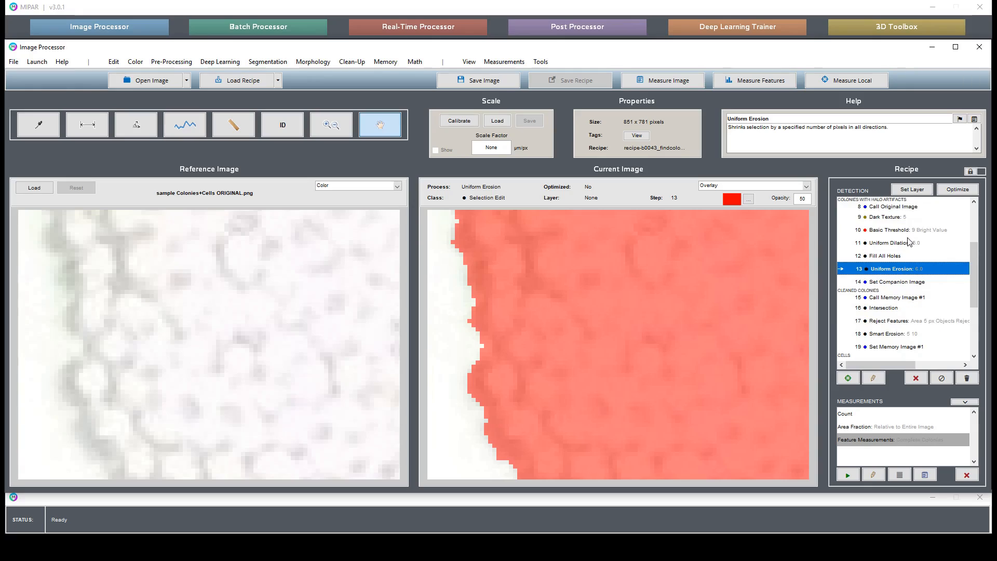
{"action": "double_click", "coordinate": [911, 243]}
{"action": "double_click", "coordinate": [914, 270]}
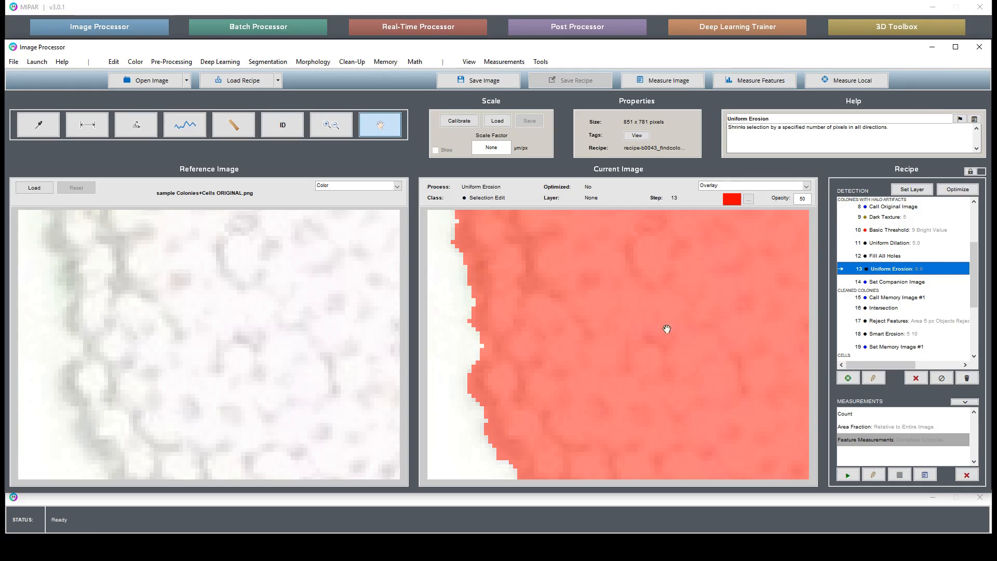
Step: Inspect the Basic Threshold result inside the colony, and follow it through Uniform Dilation, Fill All Holes and Uniform Erosion over the whole image
{"action": "double_click", "coordinate": [934, 231]}
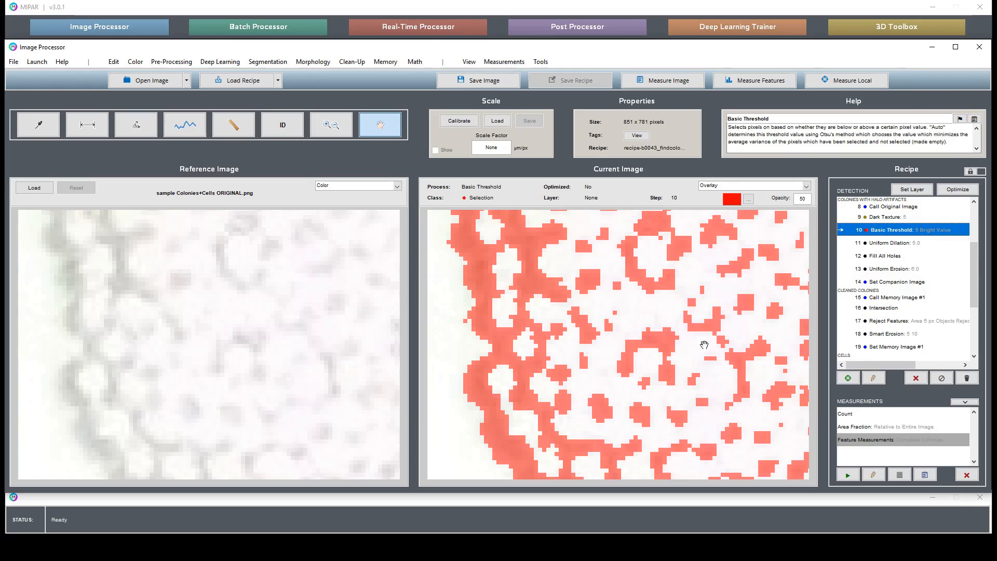
{"action": "left_click_drag", "start_coordinate": [750, 346], "coordinate": [645, 405]}
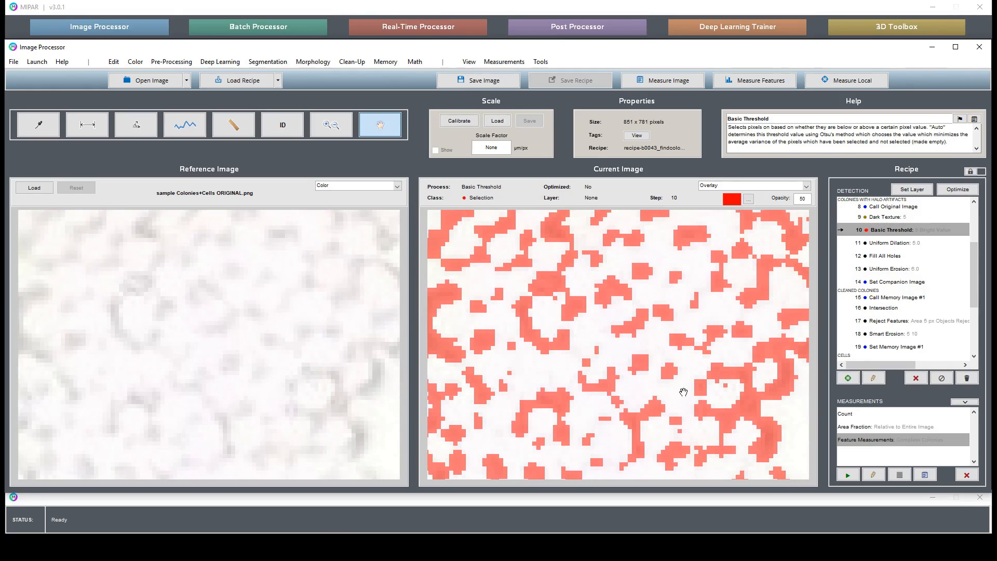
{"action": "double_click", "coordinate": [912, 244]}
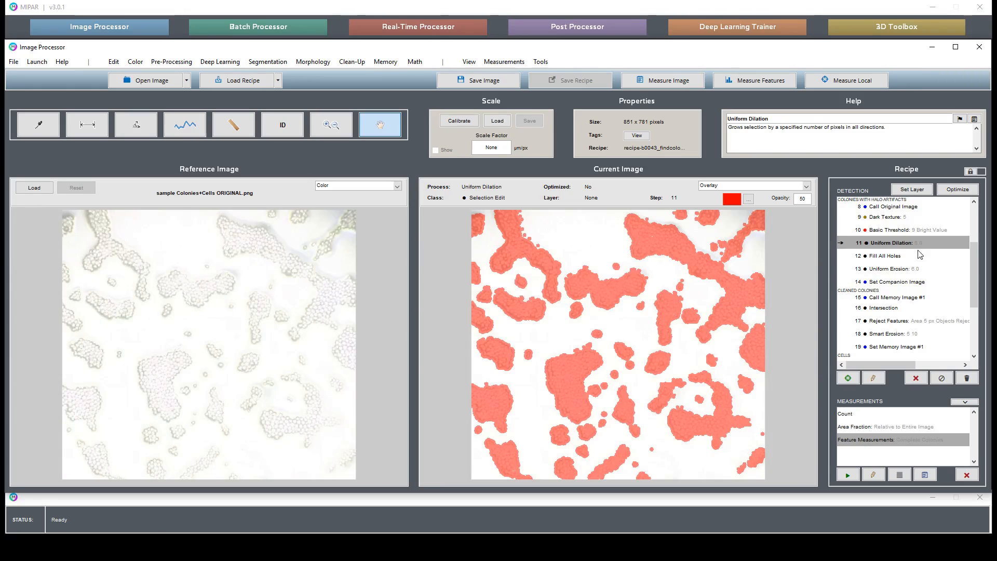
{"action": "double_click", "coordinate": [901, 258]}
{"action": "double_click", "coordinate": [908, 269]}
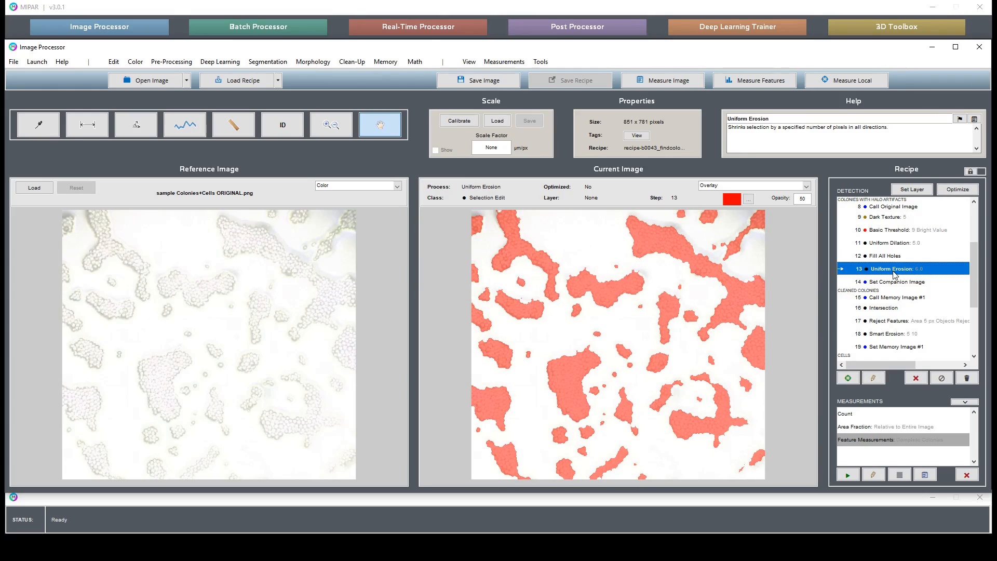
Step: Disable the recipe from the Set Companion Image step of the halo-artifact section onward
{"action": "left_click", "coordinate": [896, 281]}
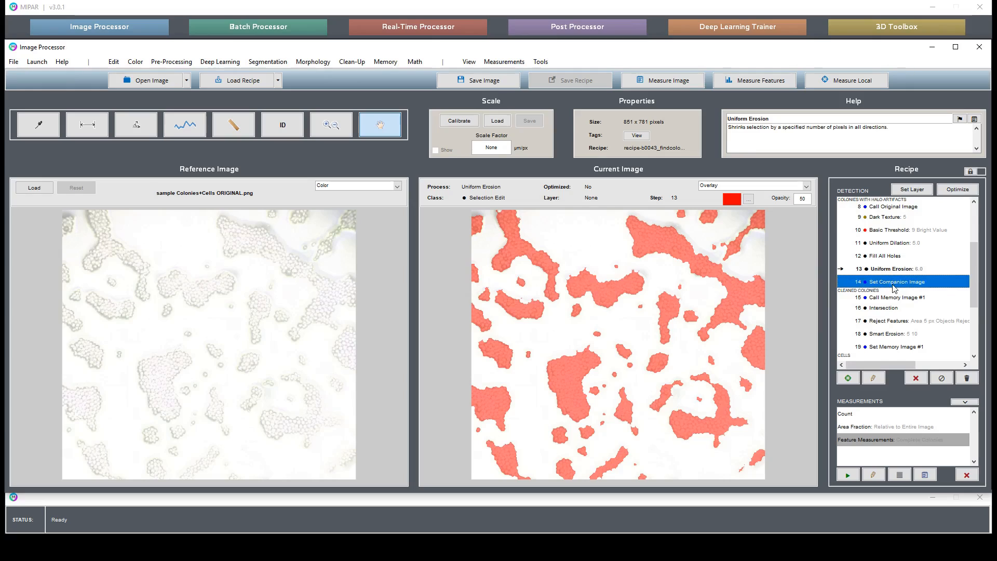
{"action": "left_click", "coordinate": [941, 378]}
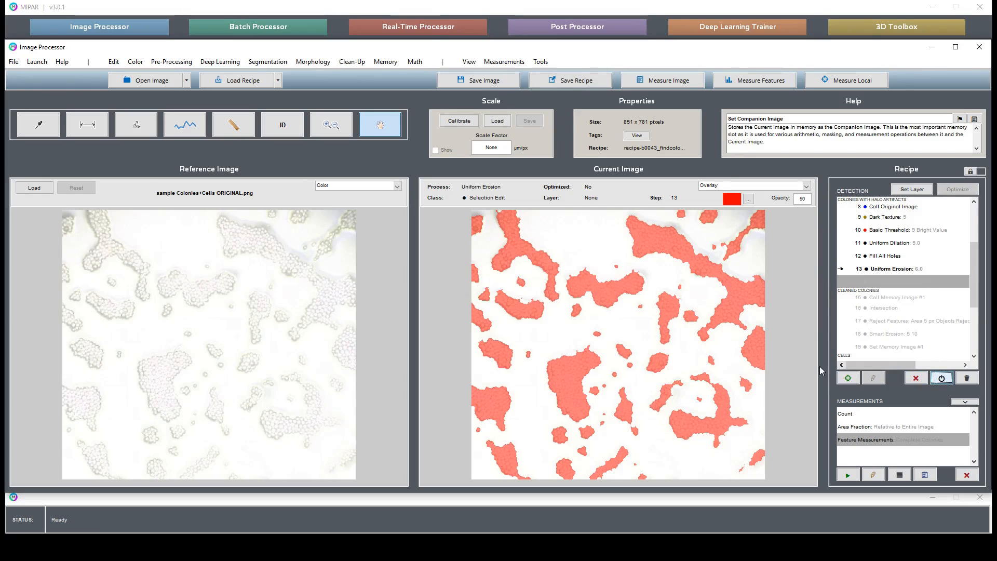
Step: Select the Uniform Dilation through Uniform Erosion steps together and examine the large central colony's edge up close
{"action": "left_click", "coordinate": [323, 130]}
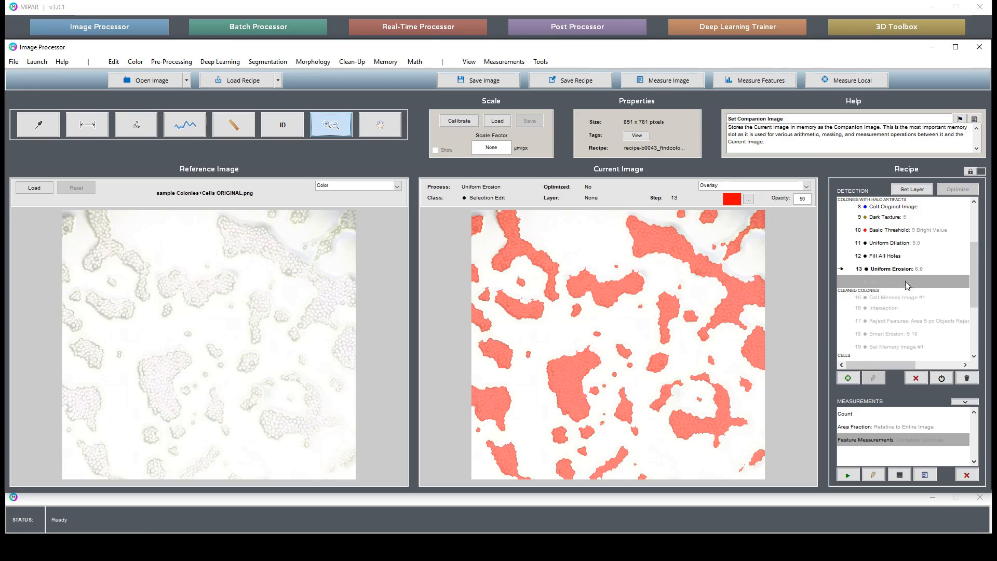
{"action": "left_click_drag", "start_coordinate": [906, 243], "coordinate": [906, 268]}
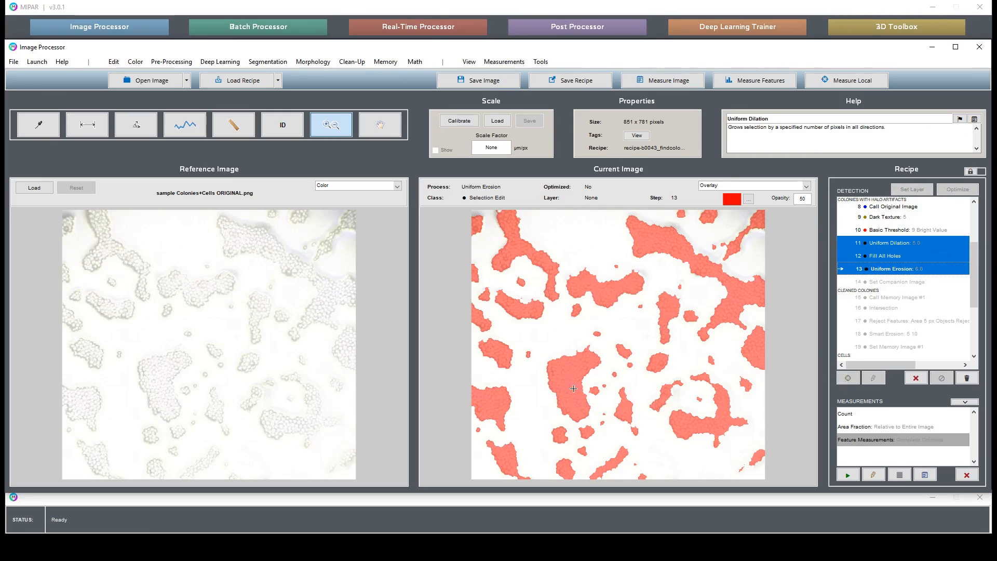
{"action": "left_click", "coordinate": [551, 354]}
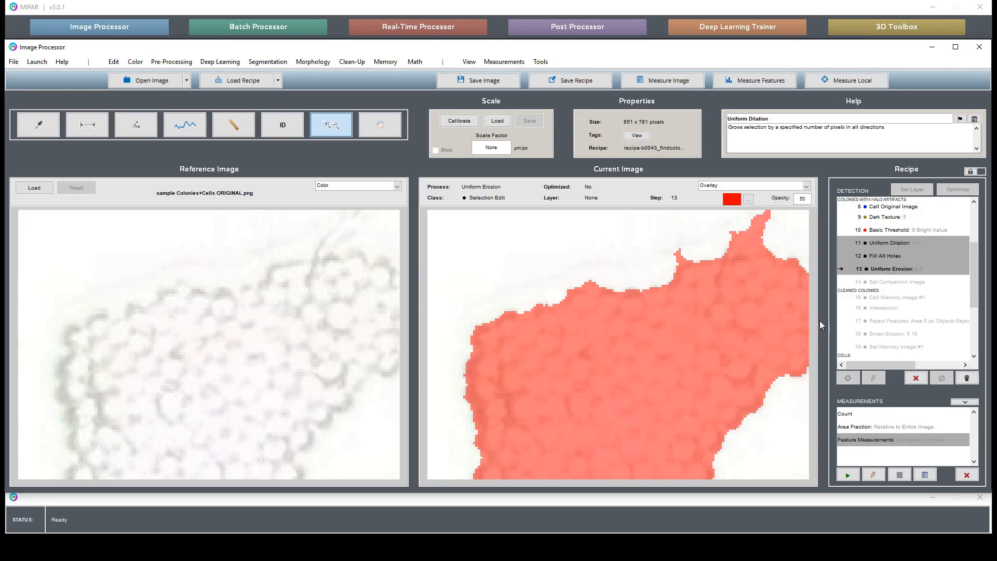
Step: Add a second Uniform Erosion with a depth of 3 directly after the halo-artifact section's existing Uniform Erosion
{"action": "left_click", "coordinate": [891, 270]}
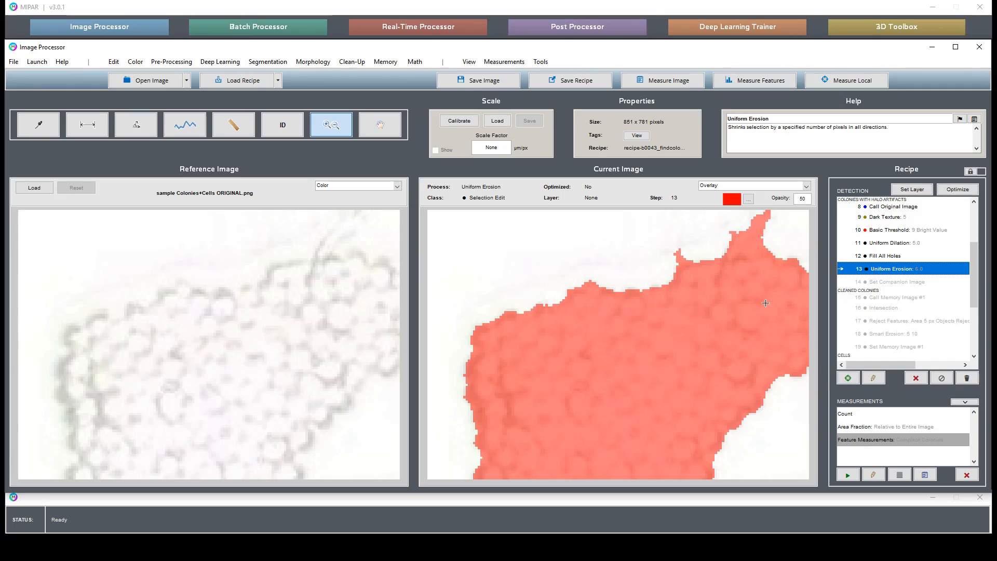
{"action": "left_click", "coordinate": [313, 62]}
{"action": "mouse_move", "coordinate": [331, 90]}
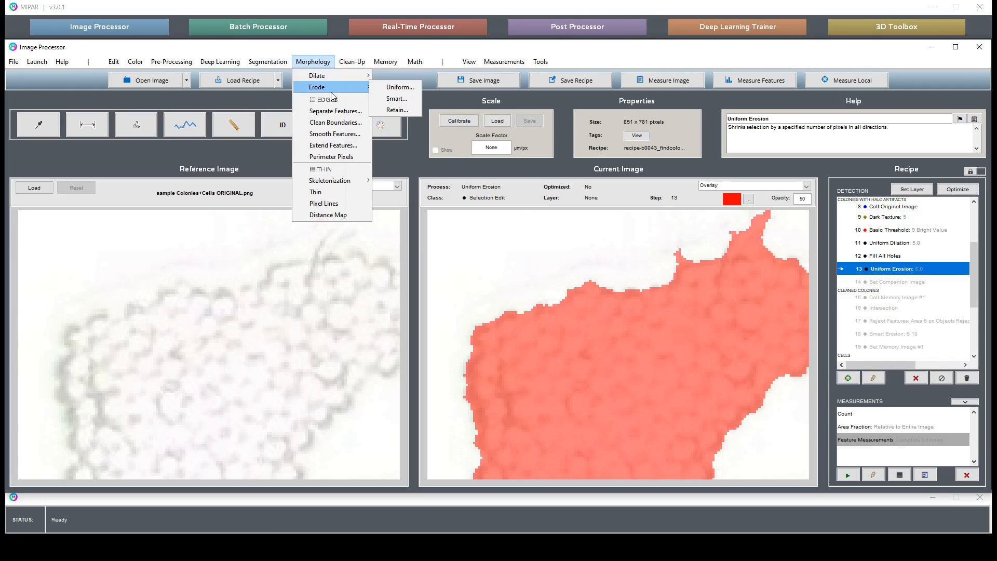
{"action": "left_click", "coordinate": [397, 87]}
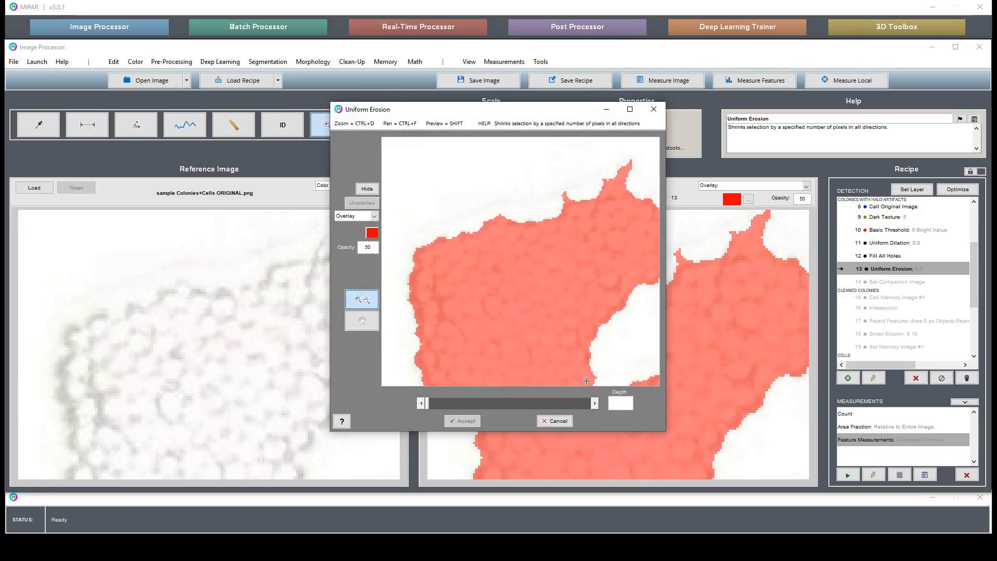
{"action": "type", "text": "4"}
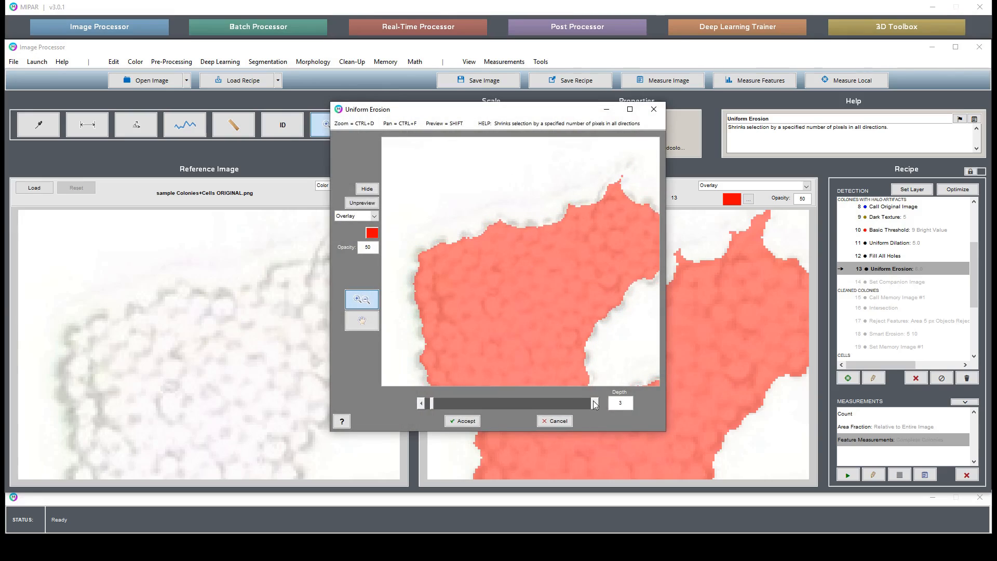
{"action": "left_click", "coordinate": [421, 405]}
{"action": "left_click", "coordinate": [465, 421]}
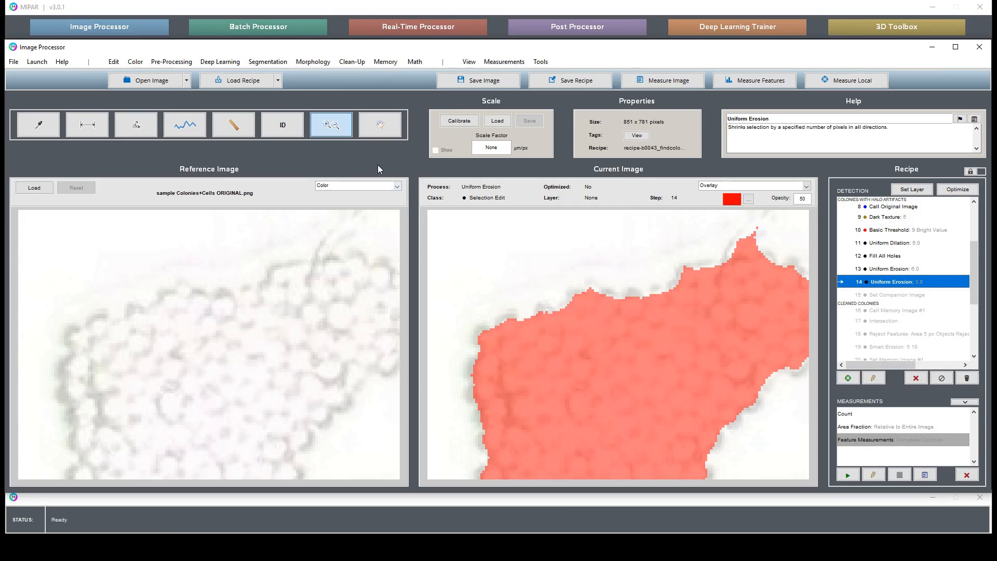
Step: Check the eroded mask around the large colony's edge and set the second Uniform Erosion's depth to 4
{"action": "left_click", "coordinate": [381, 125]}
{"action": "left_click_drag", "start_coordinate": [534, 233], "coordinate": [603, 318]}
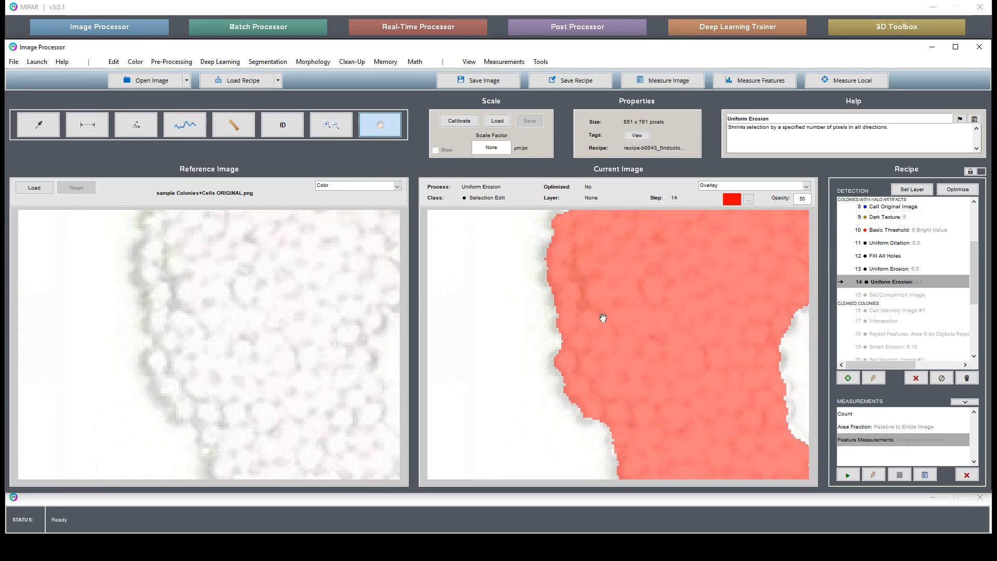
{"action": "left_click_drag", "start_coordinate": [600, 388], "coordinate": [541, 329]}
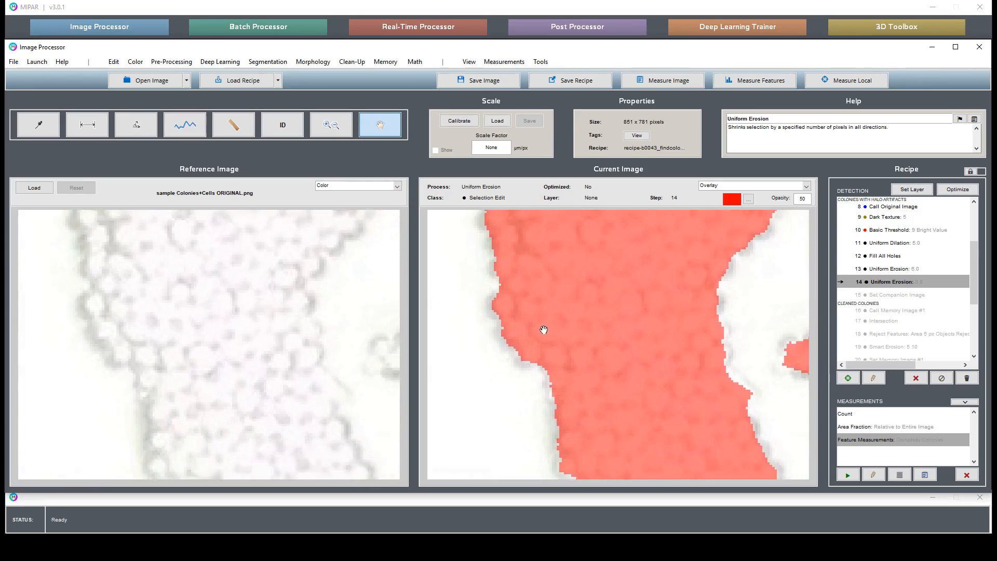
{"action": "left_click_drag", "start_coordinate": [607, 418], "coordinate": [600, 401]}
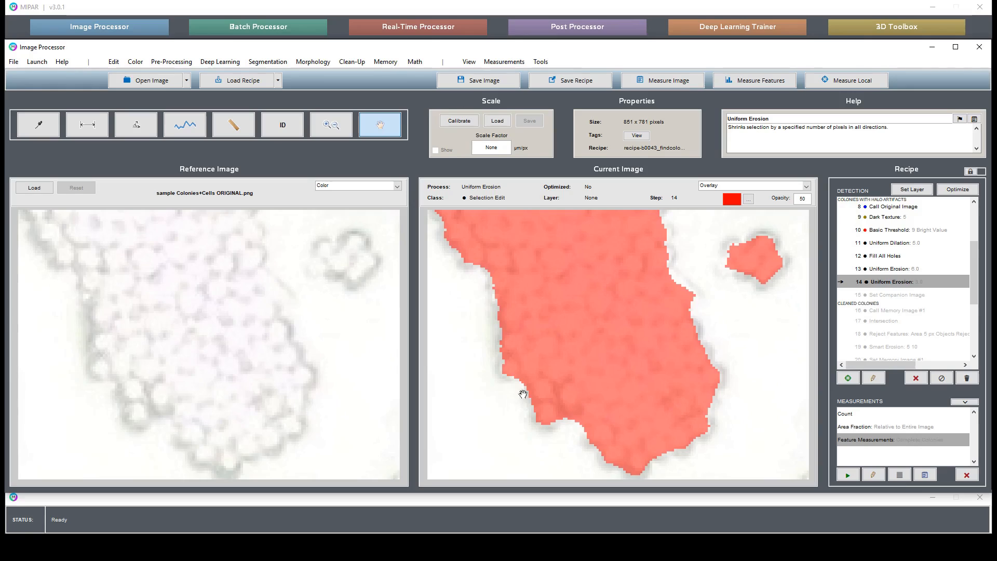
{"action": "right_click", "coordinate": [897, 288]}
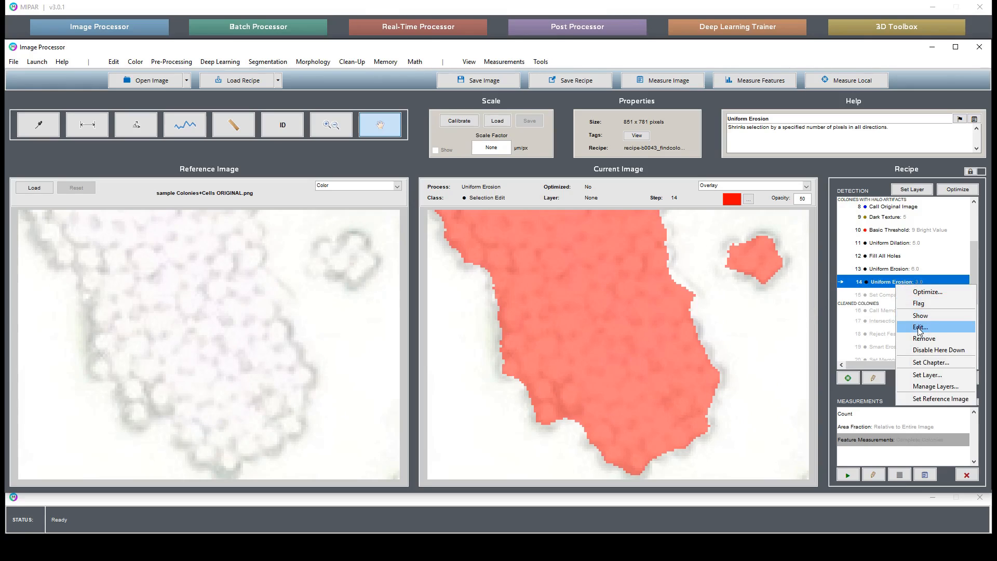
{"action": "left_click", "coordinate": [916, 330]}
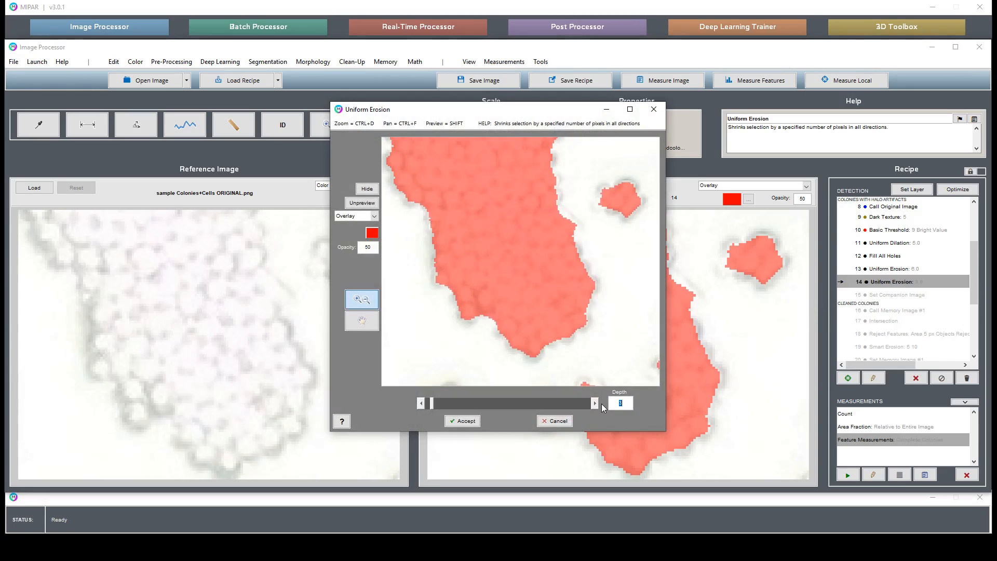
{"action": "left_click", "coordinate": [598, 403]}
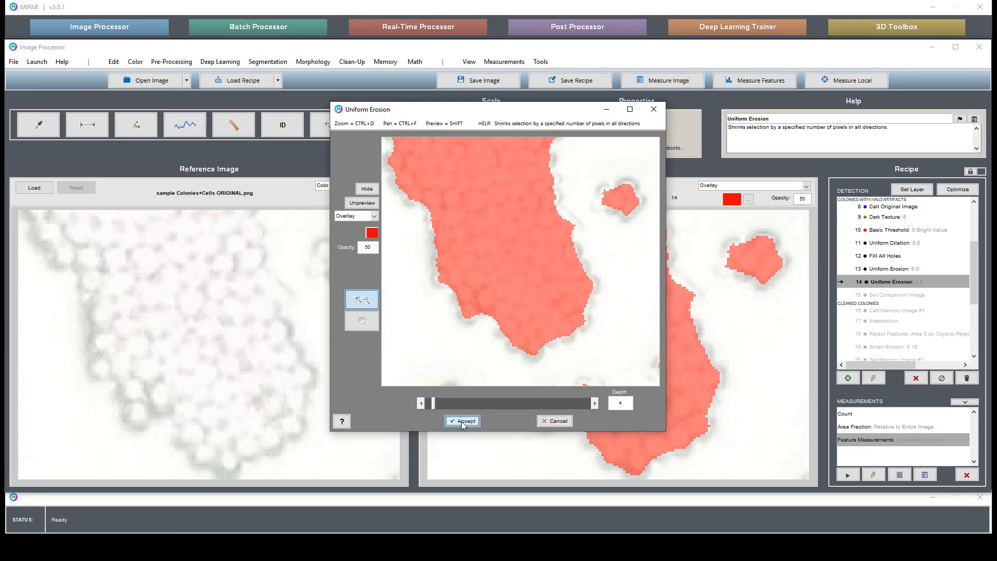
{"action": "left_click", "coordinate": [462, 420]}
{"action": "left_click_drag", "start_coordinate": [621, 242], "coordinate": [653, 384]}
{"action": "left_click_drag", "start_coordinate": [673, 302], "coordinate": [625, 425]}
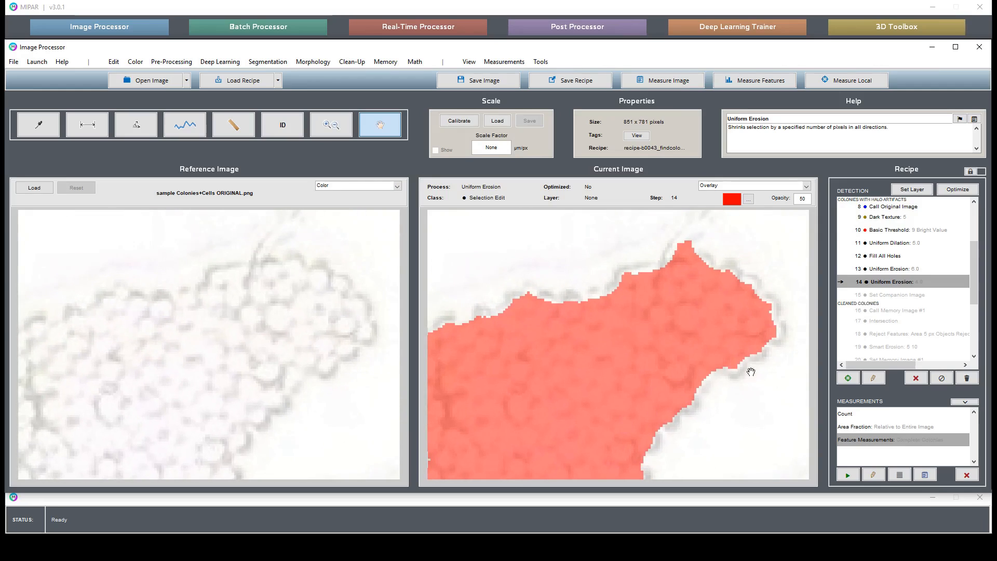
{"action": "left_click_drag", "start_coordinate": [671, 330], "coordinate": [713, 347]}
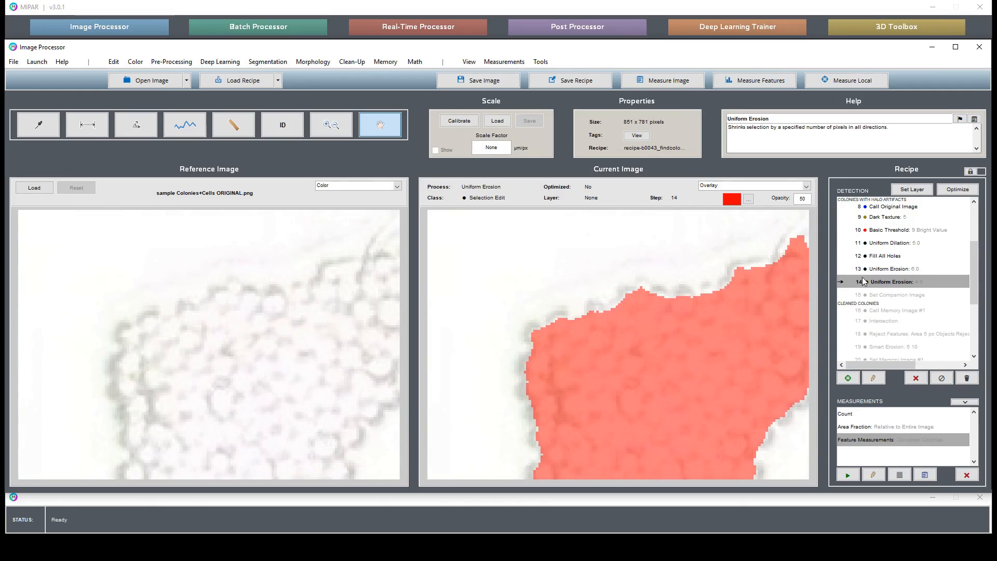
Step: Store the halo-artifact section's Basic Threshold result as Memory Image #2
{"action": "left_click", "coordinate": [914, 231]}
{"action": "double_click", "coordinate": [914, 230]}
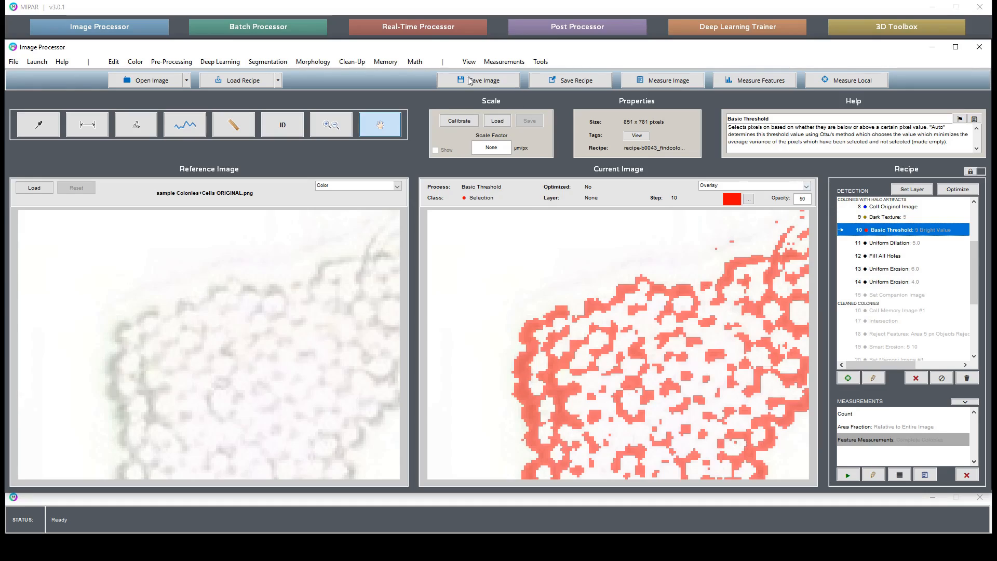
{"action": "left_click", "coordinate": [384, 62]}
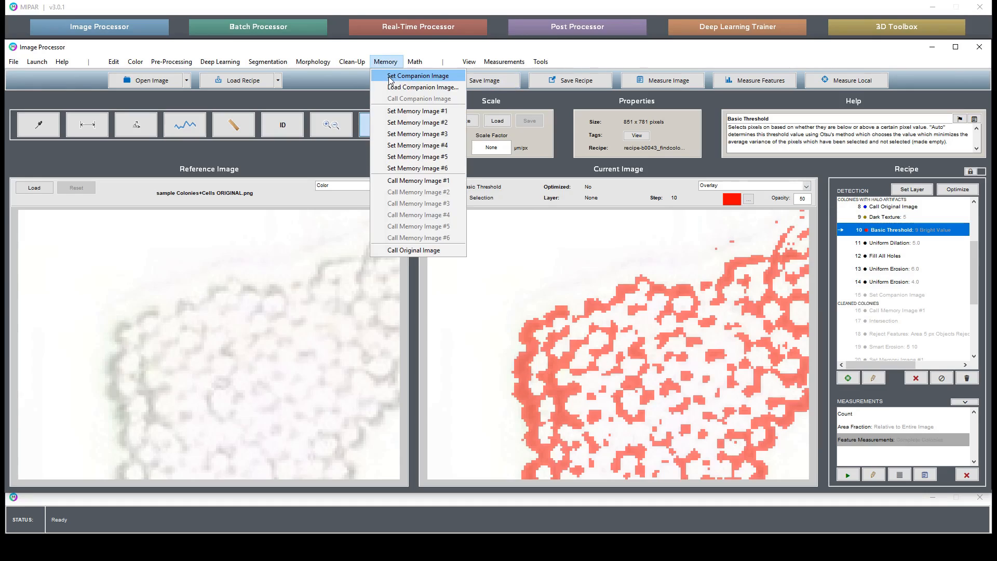
{"action": "left_click", "coordinate": [417, 123]}
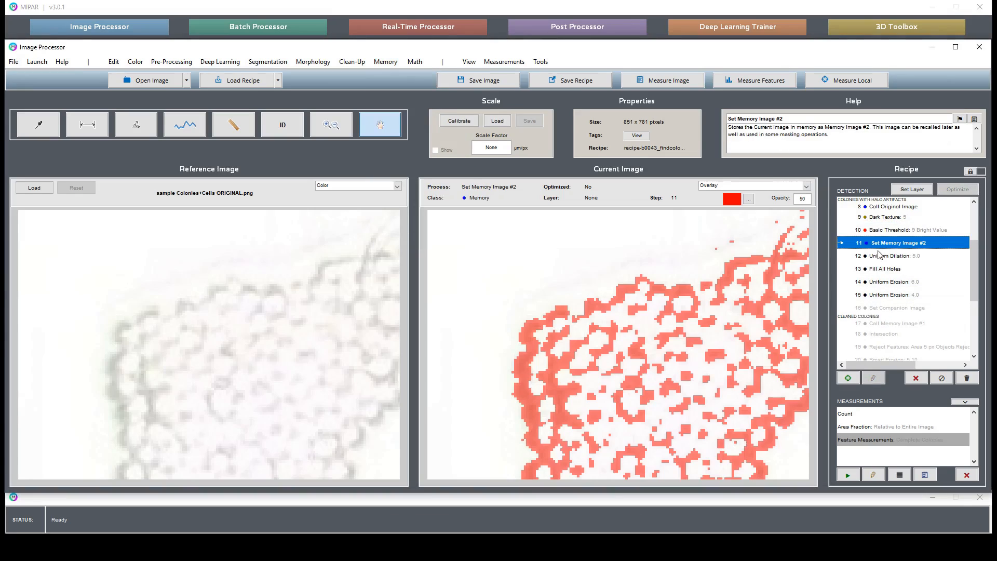
Step: Set the result of the second Uniform Erosion as the Companion Image
{"action": "left_click", "coordinate": [902, 296]}
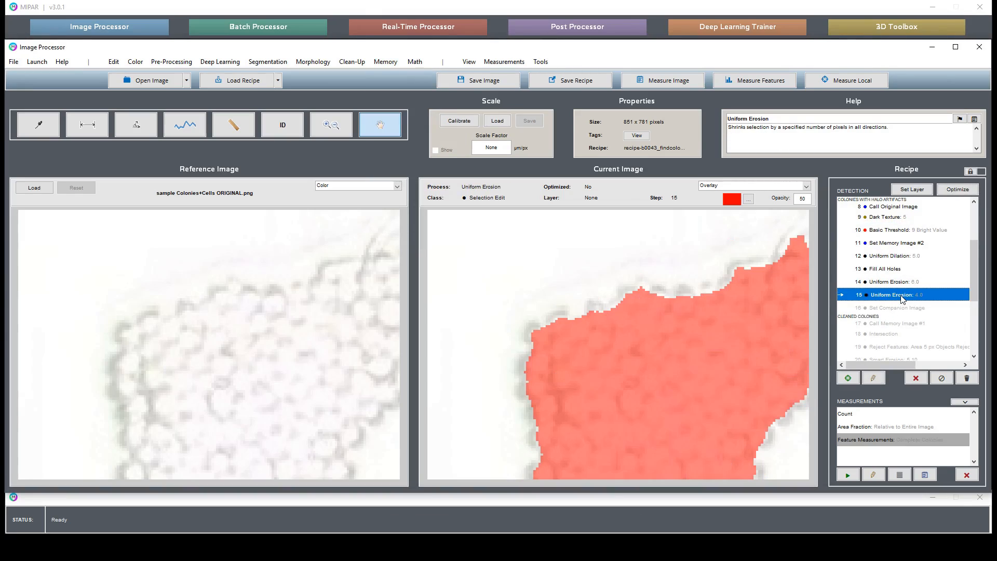
{"action": "left_click", "coordinate": [385, 62]}
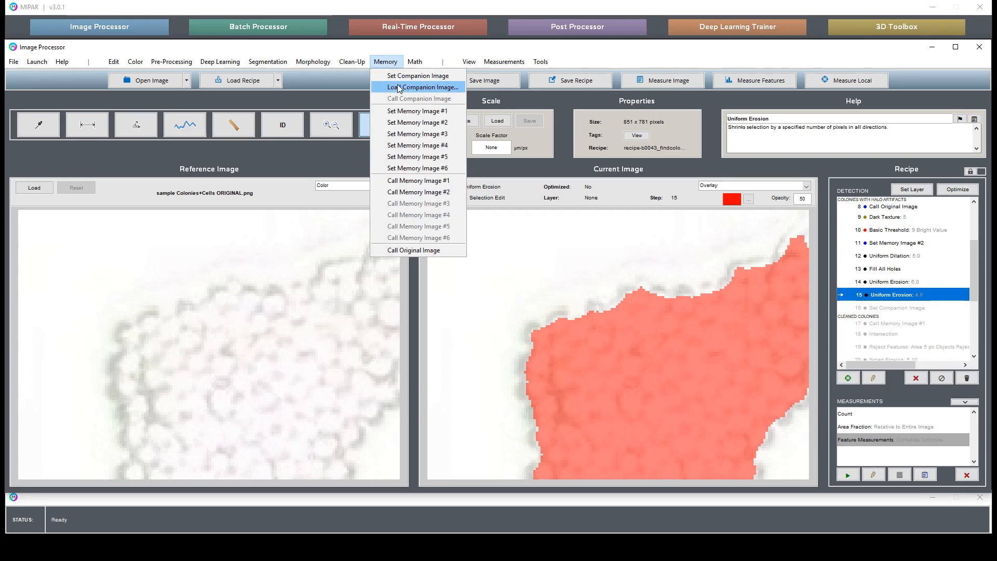
{"action": "left_click", "coordinate": [403, 78]}
Step: Call Memory Image #2 and combine it with the Companion Image using Union
{"action": "left_click", "coordinate": [383, 62]}
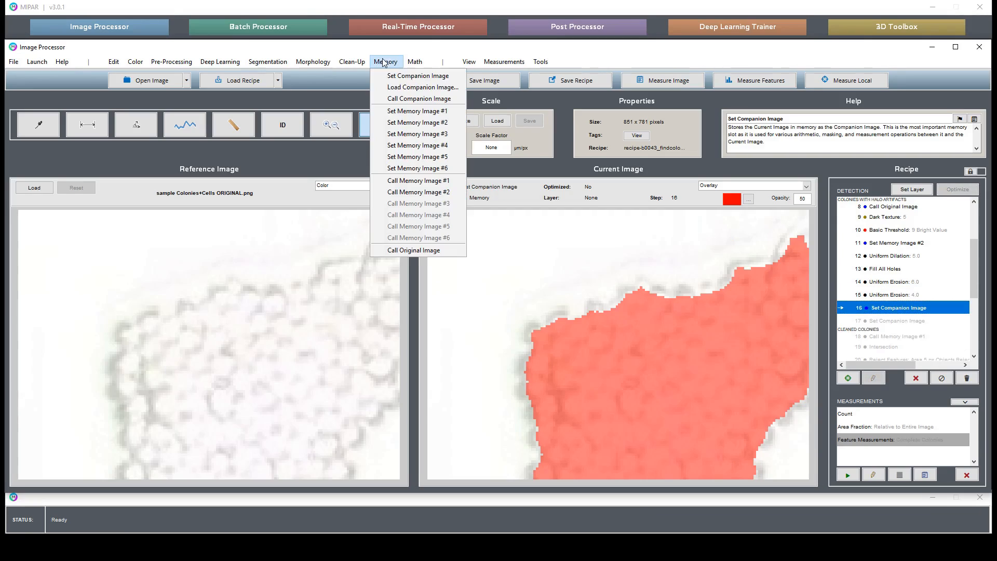
{"action": "left_click", "coordinate": [415, 192]}
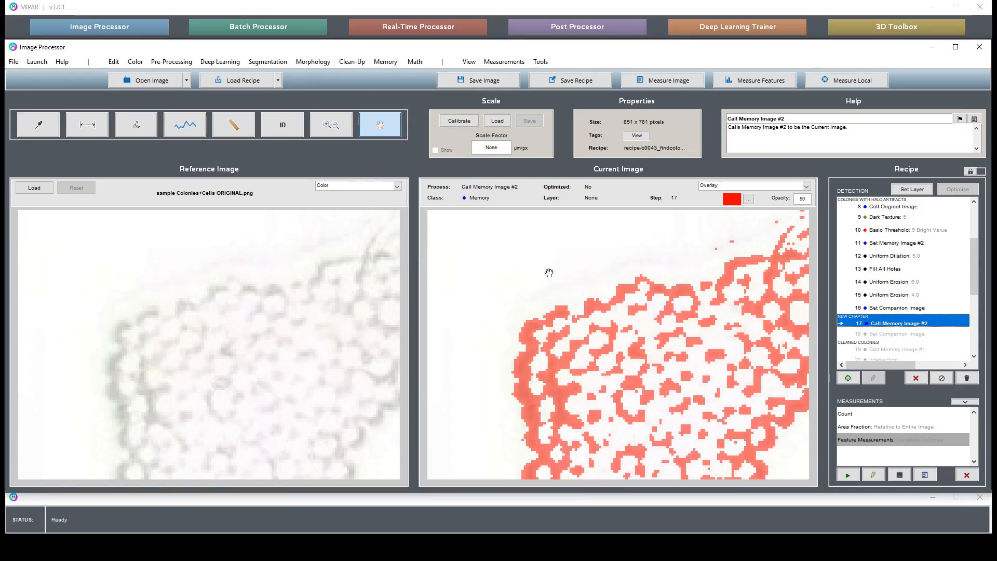
{"action": "left_click", "coordinate": [389, 63]}
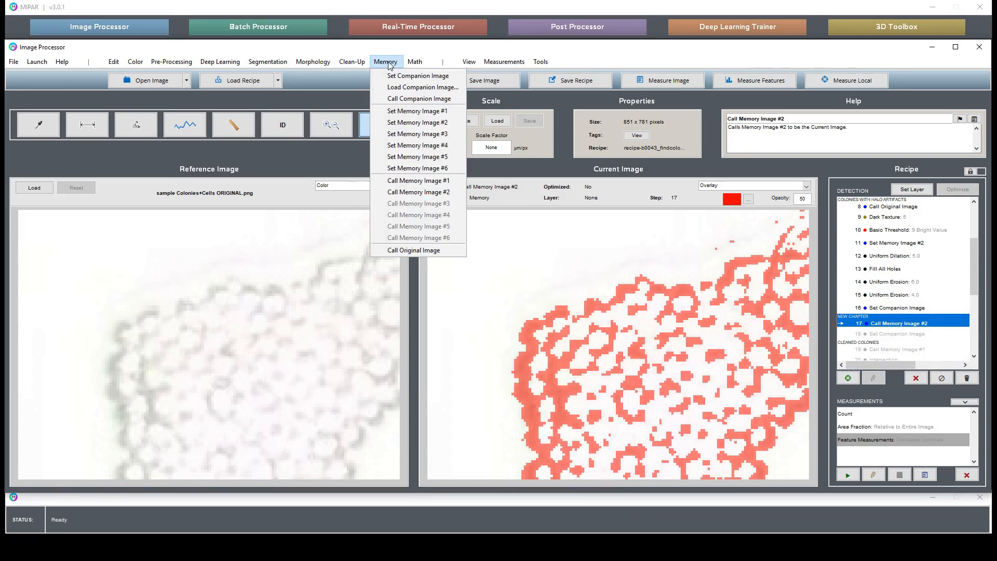
{"action": "left_click", "coordinate": [389, 62]}
{"action": "left_click", "coordinate": [415, 62]}
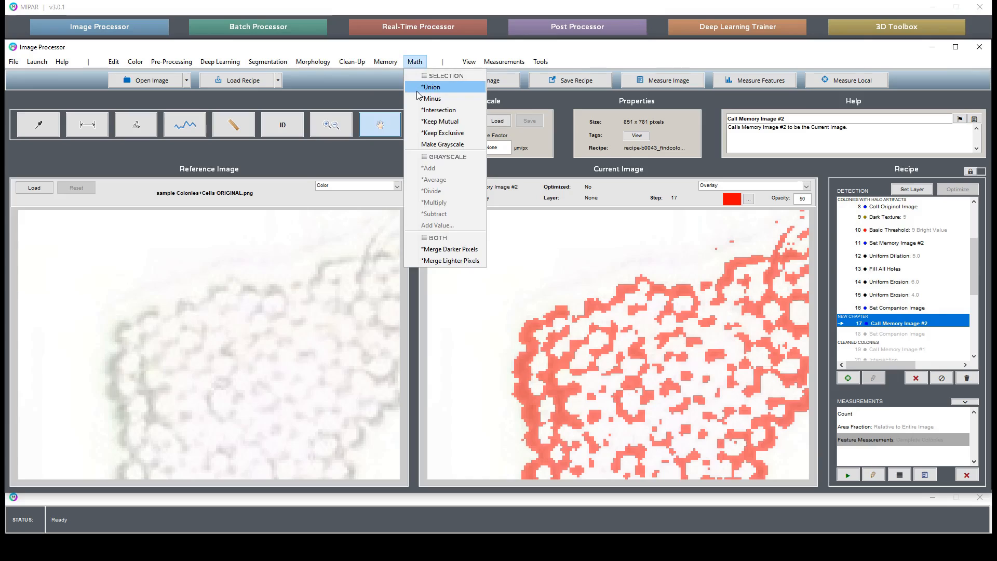
{"action": "left_click", "coordinate": [417, 92]}
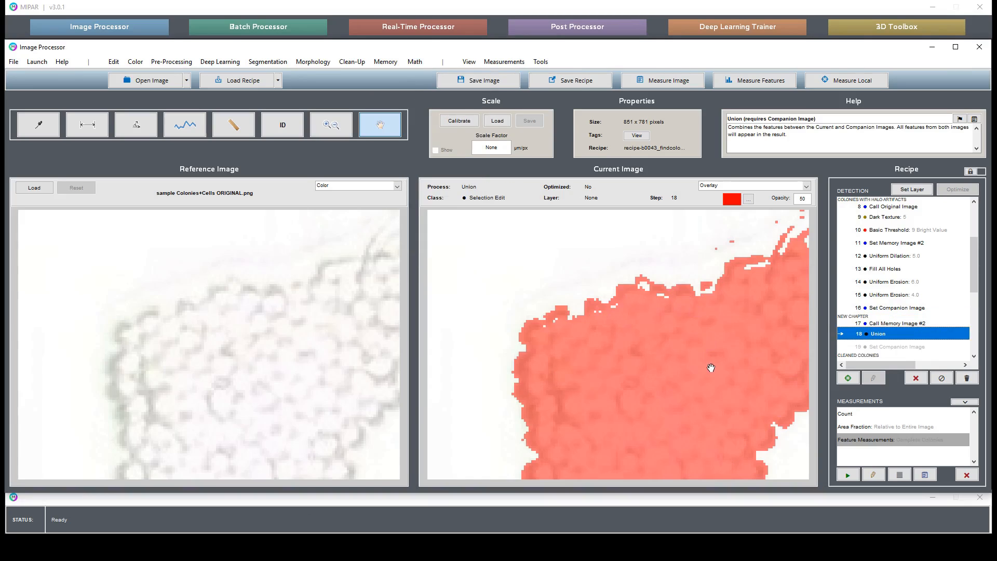
Step: Check the Union result around the large colony's edge and apply a Uniform Dilation with a depth of 1 to it
{"action": "left_click_drag", "start_coordinate": [710, 368], "coordinate": [614, 311]}
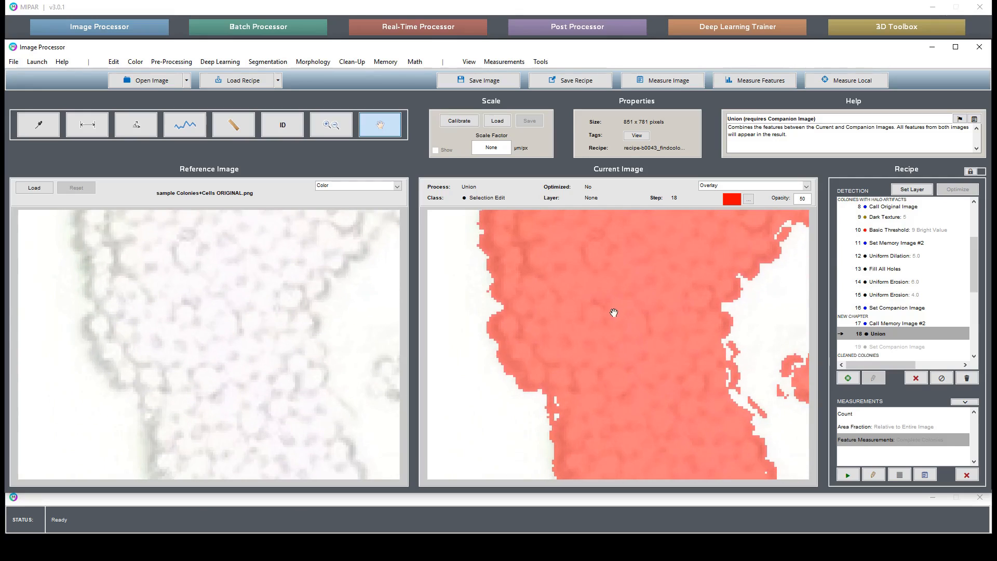
{"action": "left_click_drag", "start_coordinate": [626, 429], "coordinate": [551, 275]}
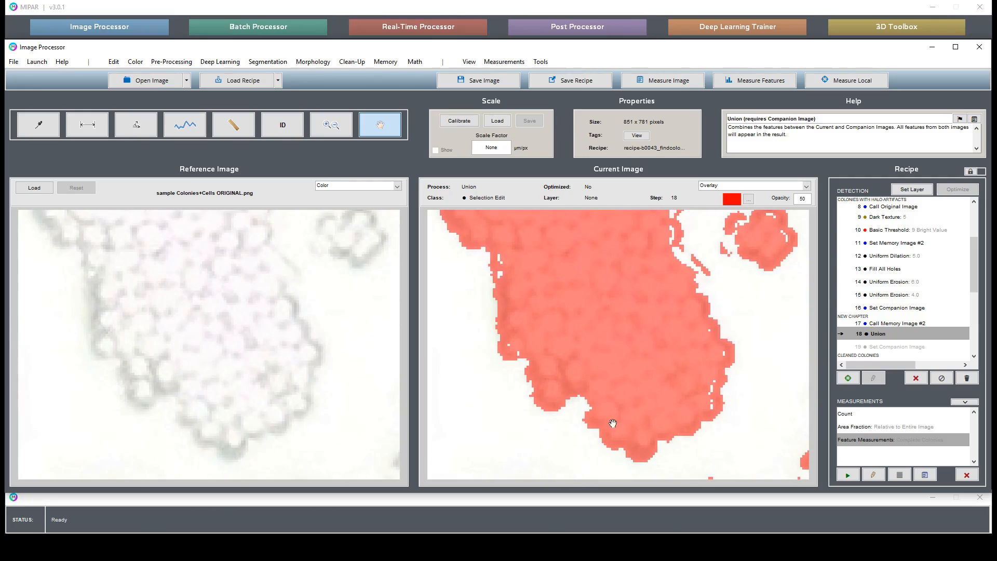
{"action": "left_click_drag", "start_coordinate": [665, 282], "coordinate": [651, 393]}
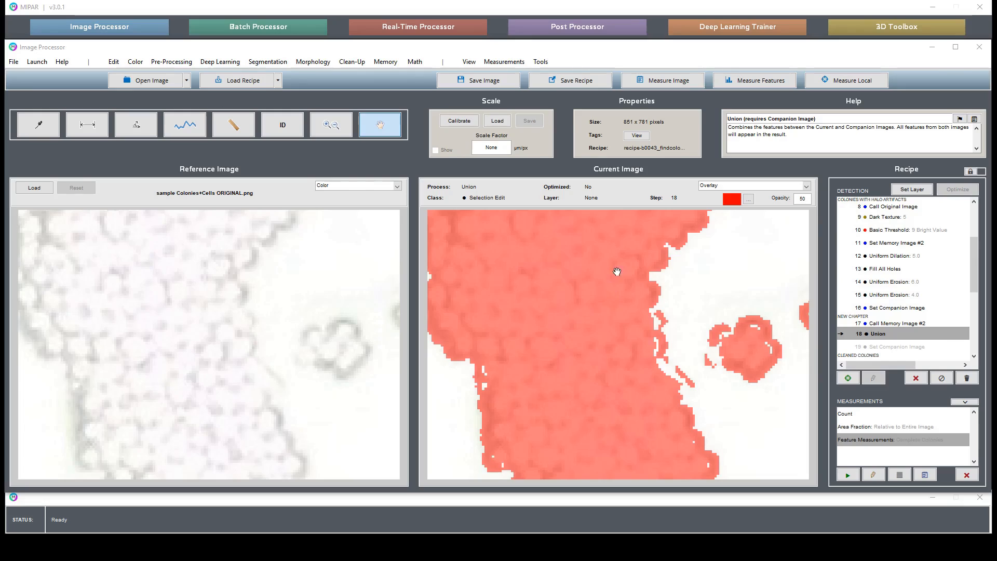
{"action": "left_click_drag", "start_coordinate": [616, 272], "coordinate": [614, 437]}
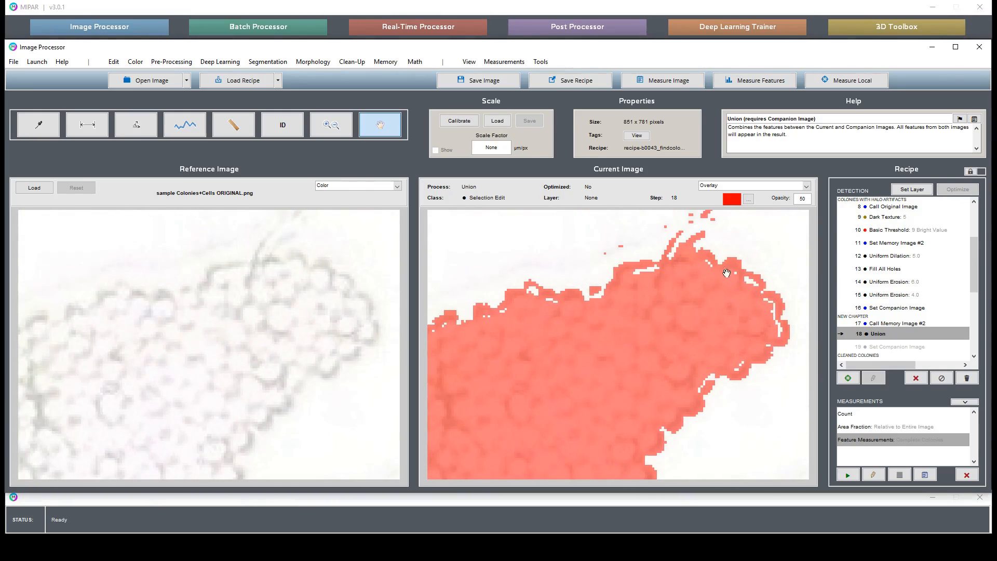
{"action": "left_click_drag", "start_coordinate": [596, 347], "coordinate": [643, 340]}
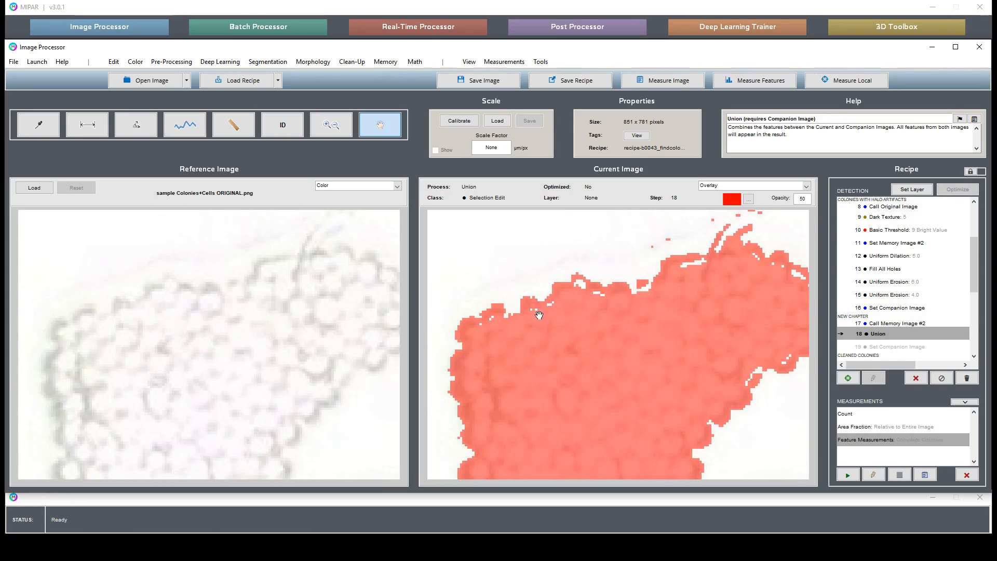
{"action": "left_click_drag", "start_coordinate": [544, 392], "coordinate": [540, 339]}
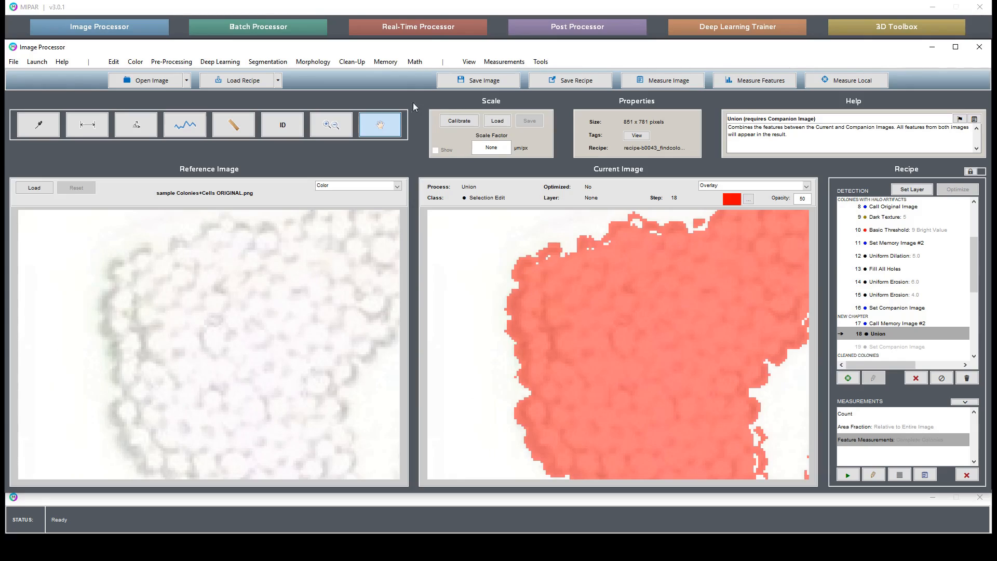
{"action": "left_click", "coordinate": [313, 61]}
{"action": "left_click", "coordinate": [390, 85]}
{"action": "left_click", "coordinate": [594, 406]}
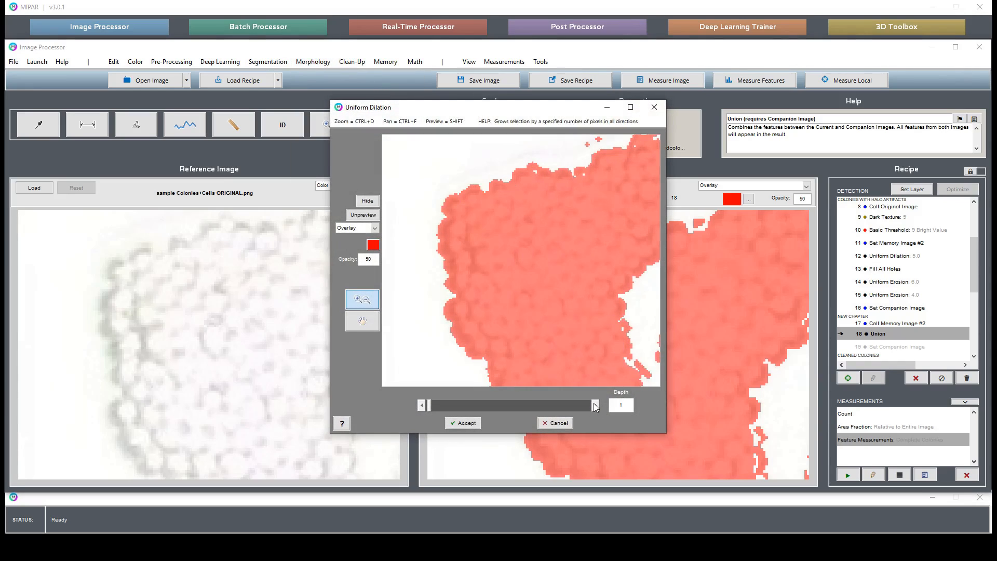
{"action": "left_click", "coordinate": [463, 423]}
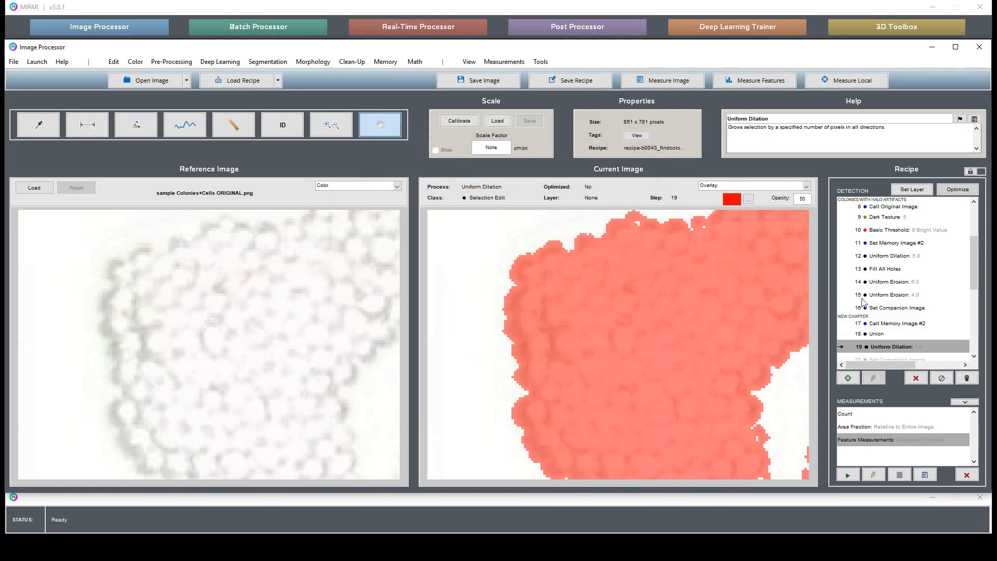
Step: Examine the dilated Union mask along the large colony's edge and beside the small neighbouring colony
{"action": "left_click", "coordinate": [885, 256]}
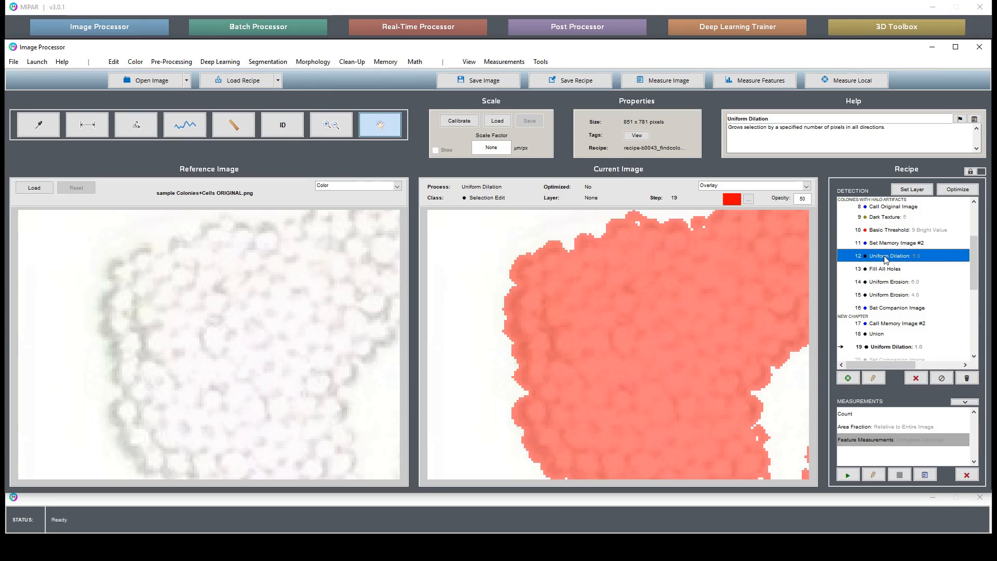
{"action": "left_click_drag", "start_coordinate": [706, 442], "coordinate": [594, 346]}
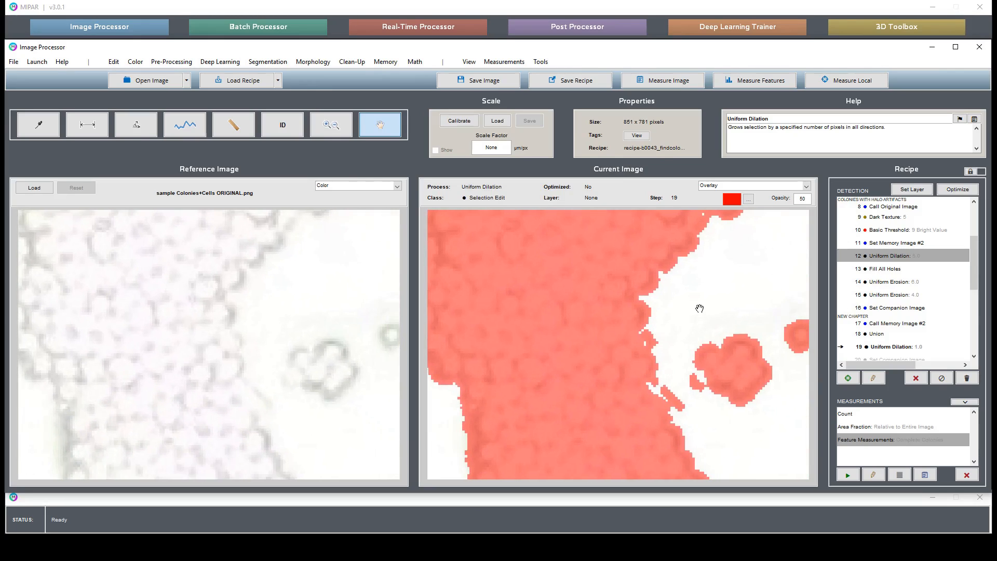
{"action": "left_click_drag", "start_coordinate": [699, 308], "coordinate": [692, 436]}
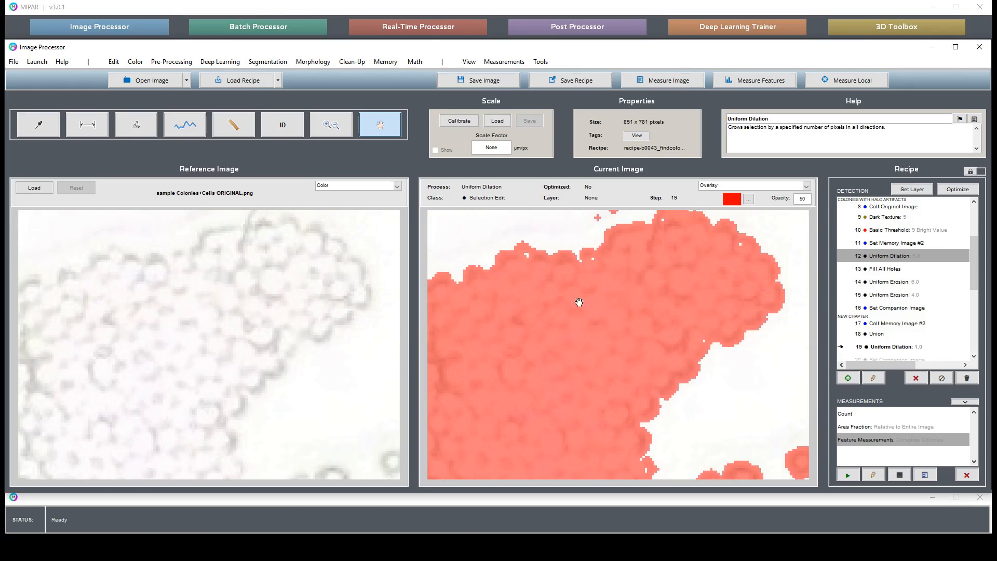
{"action": "left_click_drag", "start_coordinate": [515, 439], "coordinate": [527, 334]}
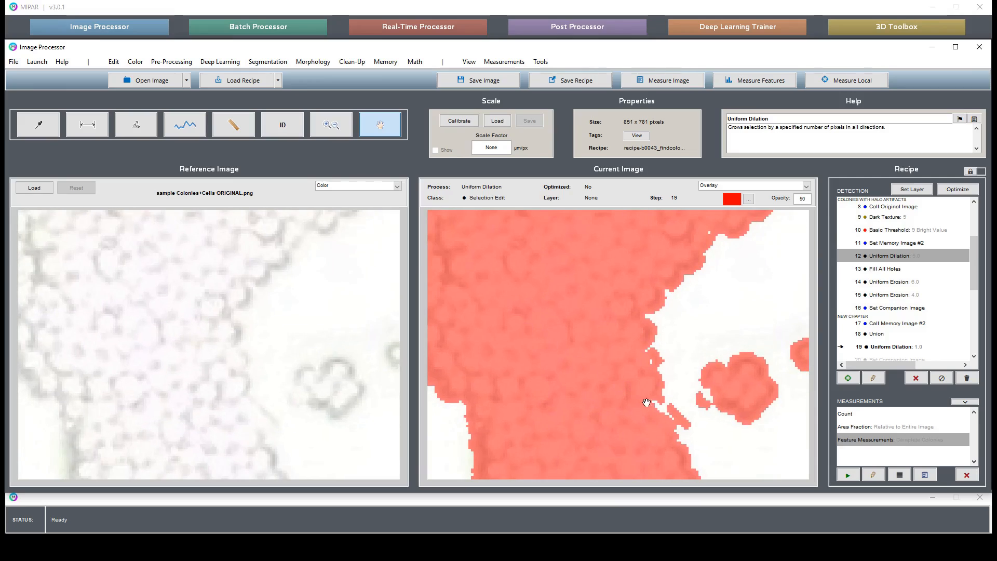
{"action": "left_click_drag", "start_coordinate": [678, 432], "coordinate": [651, 441]}
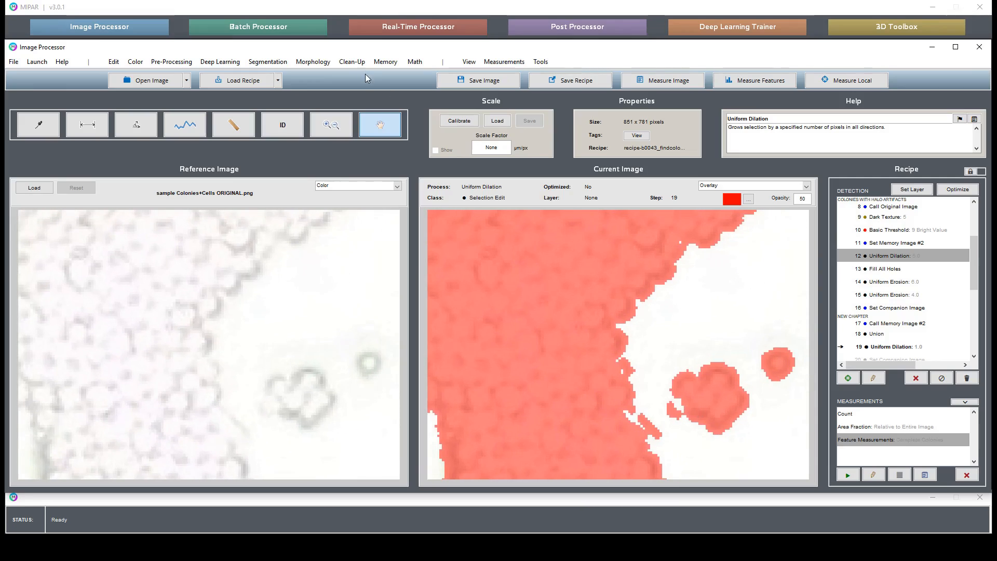
{"action": "left_click", "coordinate": [313, 61]}
{"action": "mouse_move", "coordinate": [332, 75]}
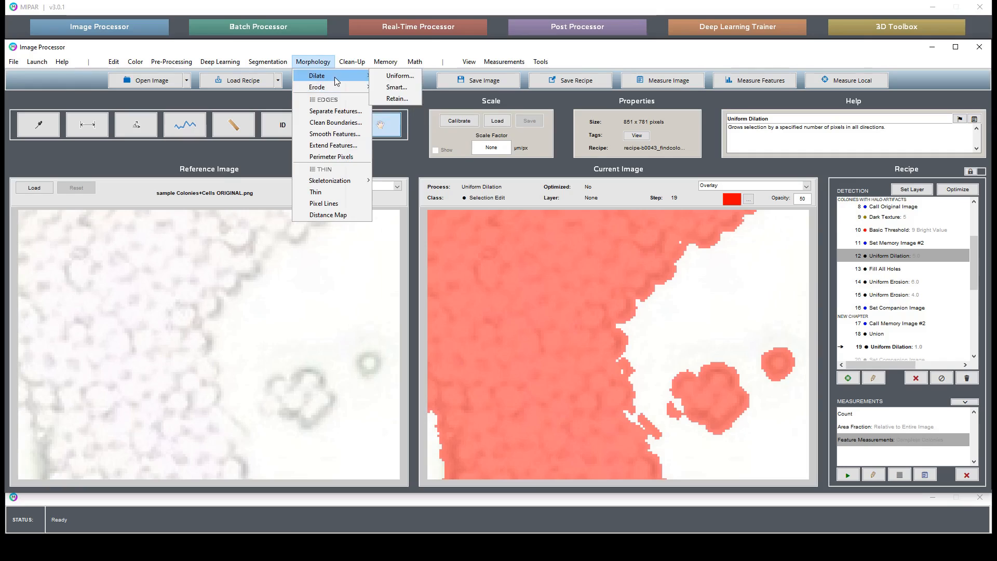
{"action": "left_click", "coordinate": [398, 87]}
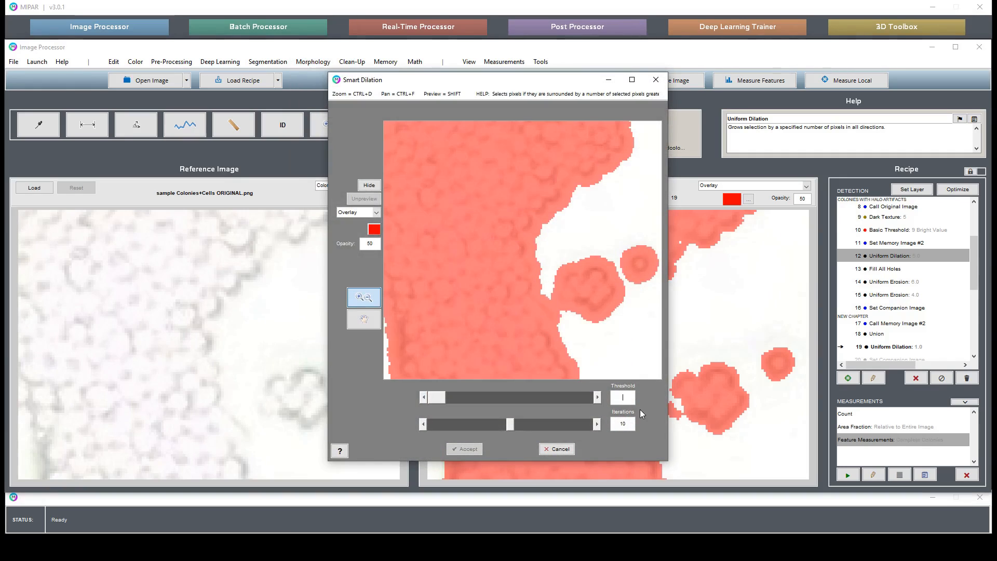
{"action": "type", "text": "5"}
{"action": "key", "text": "Return"}
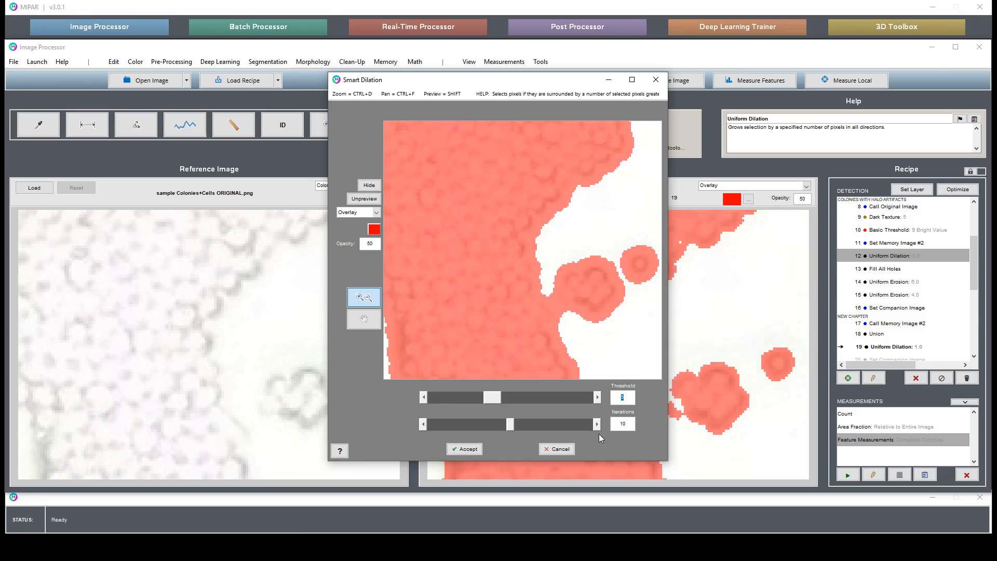
{"action": "left_click", "coordinate": [559, 448]}
Step: Apply a Smart Dilation with a threshold of 5 and 10 iterations to the Uniform Dilation result of step 19
{"action": "left_click", "coordinate": [896, 295]}
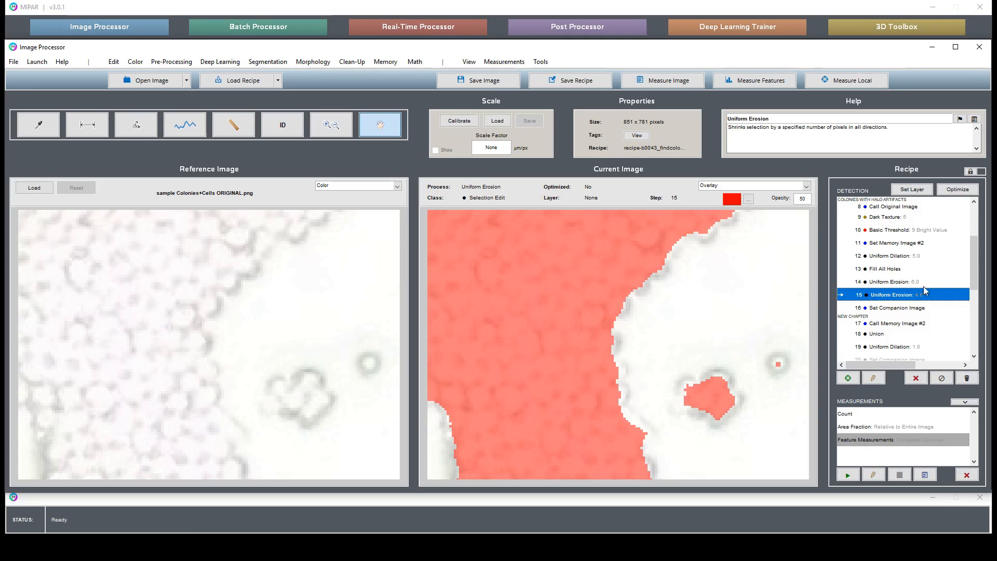
{"action": "left_click", "coordinate": [909, 345]}
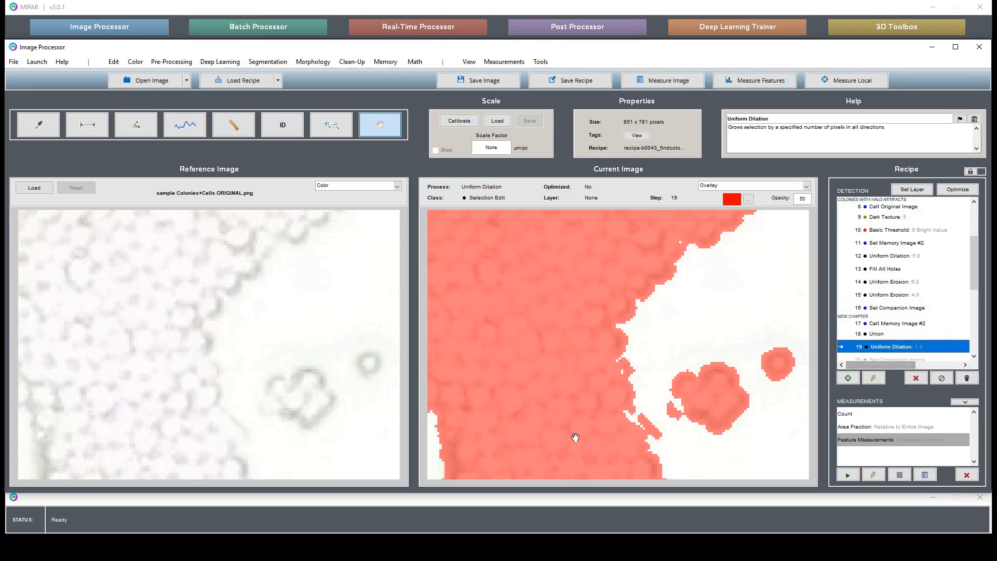
{"action": "left_click_drag", "start_coordinate": [574, 436], "coordinate": [571, 296]}
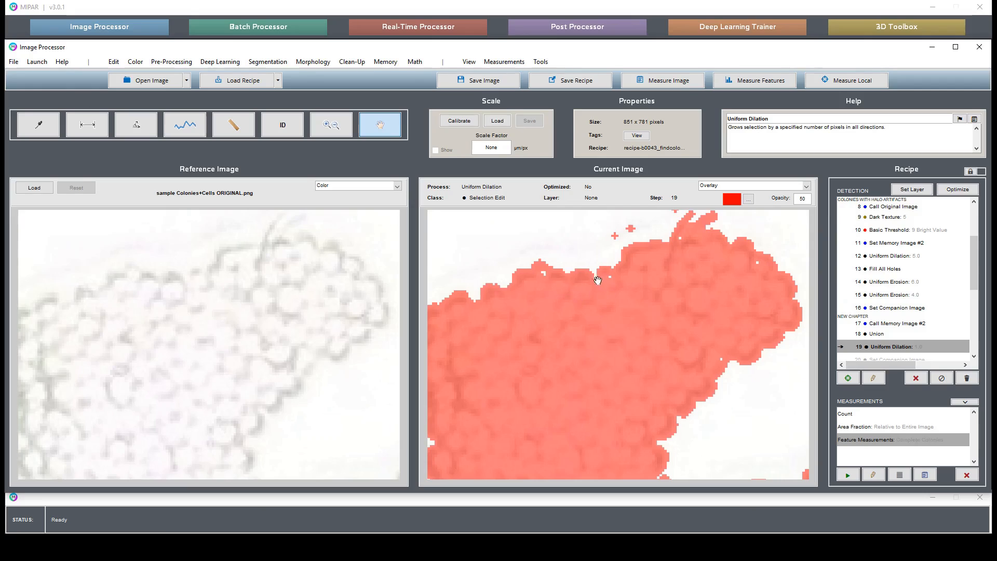
{"action": "left_click", "coordinate": [314, 63]}
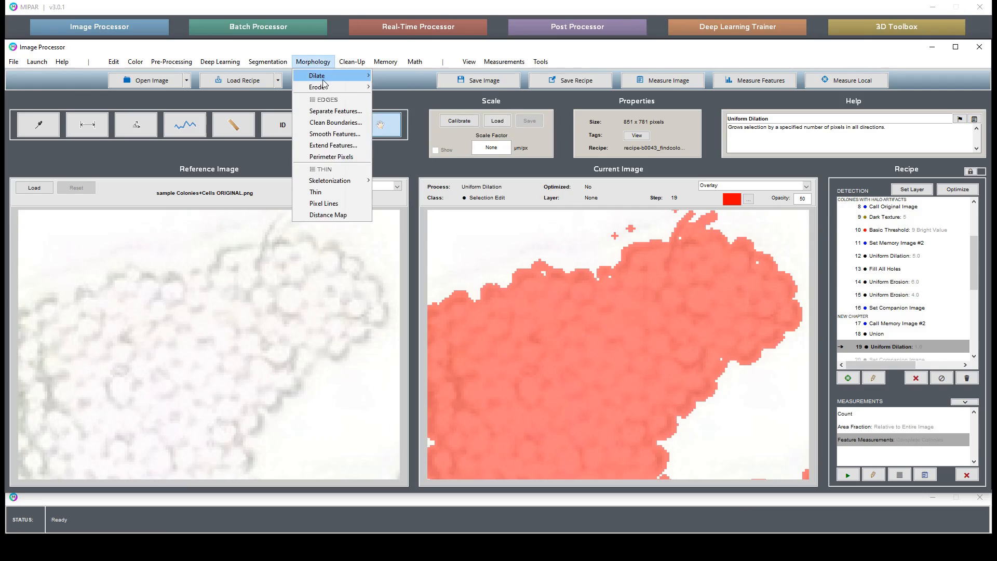
{"action": "mouse_move", "coordinate": [340, 77]}
{"action": "left_click", "coordinate": [395, 88]}
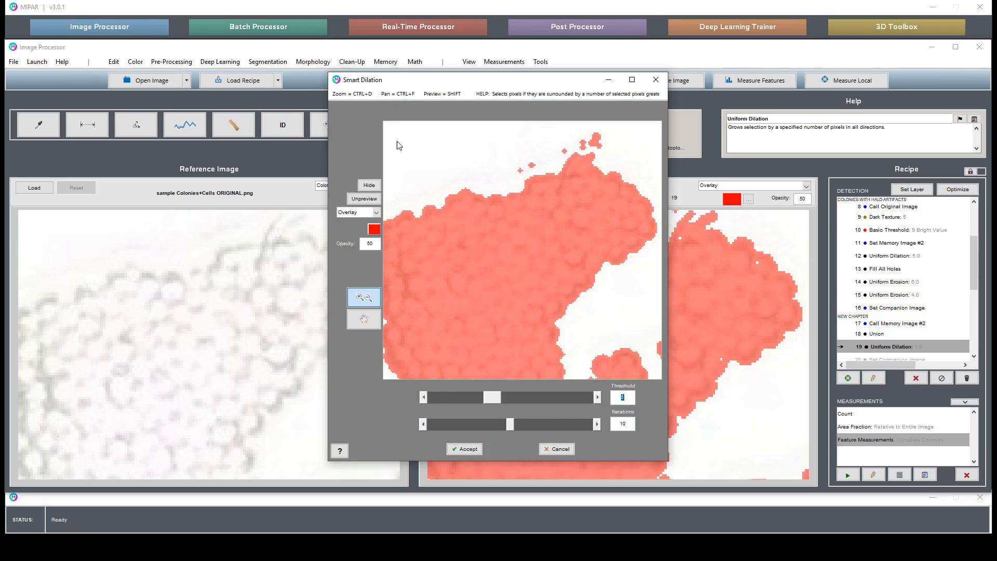
{"action": "left_click", "coordinate": [462, 453]}
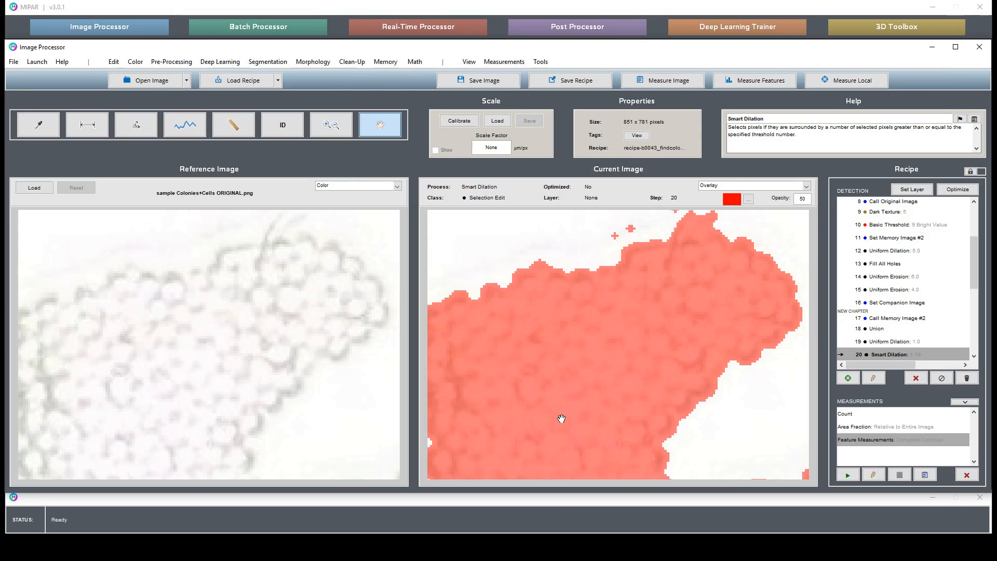
Step: Apply a Uniform Erosion with a depth of 3 to the Smart Dilation result and check it along the large colony's edges
{"action": "left_click_drag", "start_coordinate": [561, 419], "coordinate": [494, 297]}
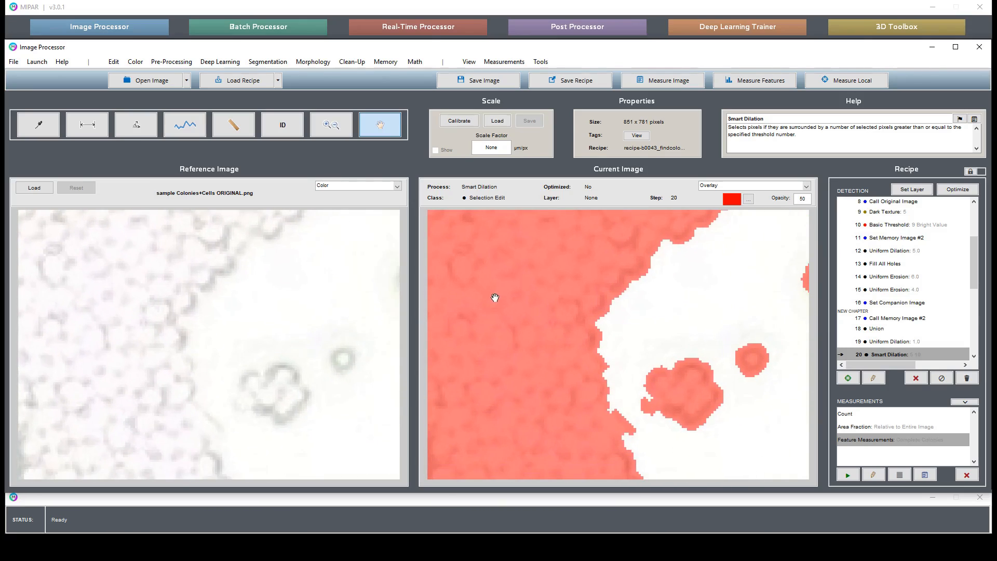
{"action": "left_click_drag", "start_coordinate": [699, 282], "coordinate": [669, 232]}
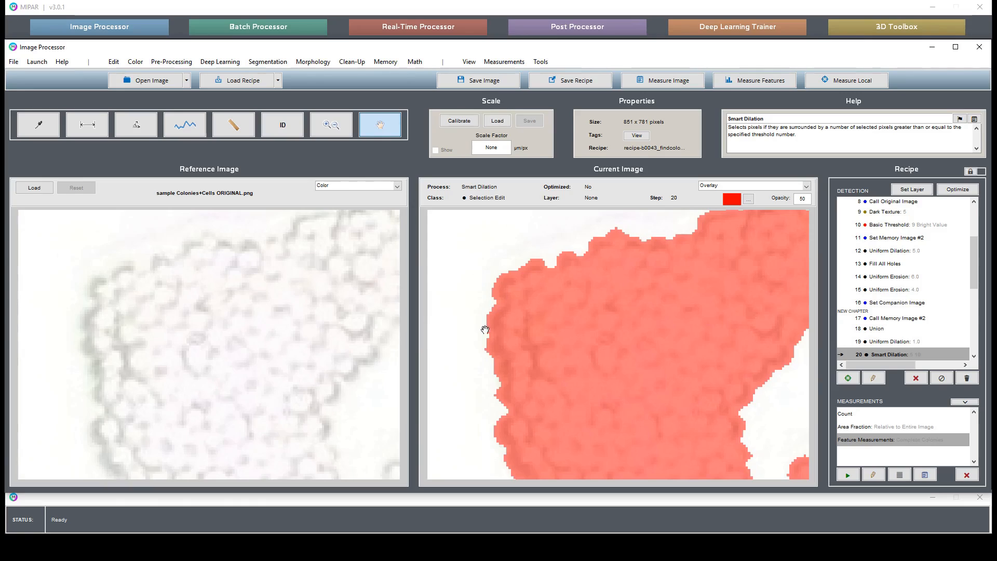
{"action": "left_click", "coordinate": [323, 61]}
{"action": "mouse_move", "coordinate": [346, 90]}
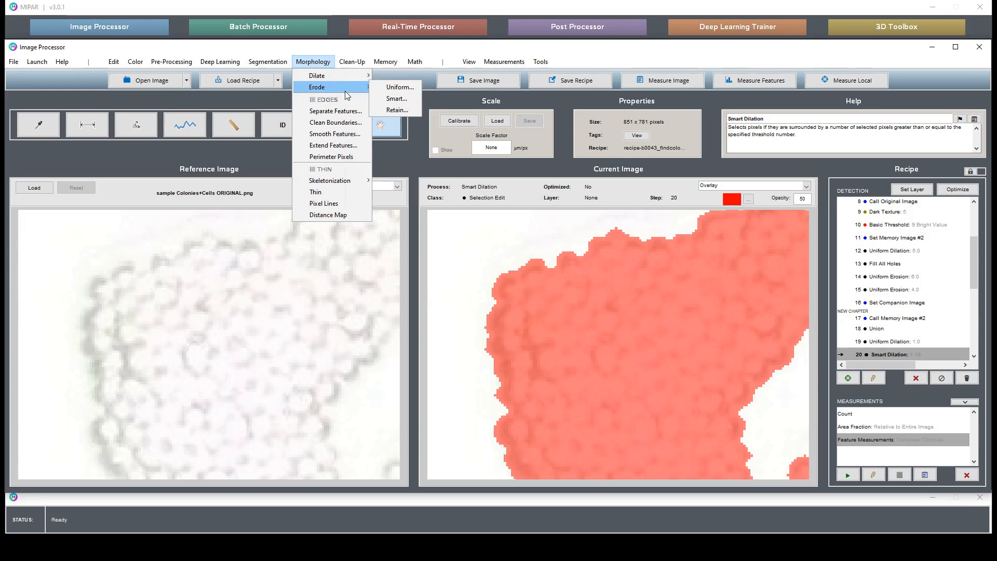
{"action": "left_click", "coordinate": [406, 89]}
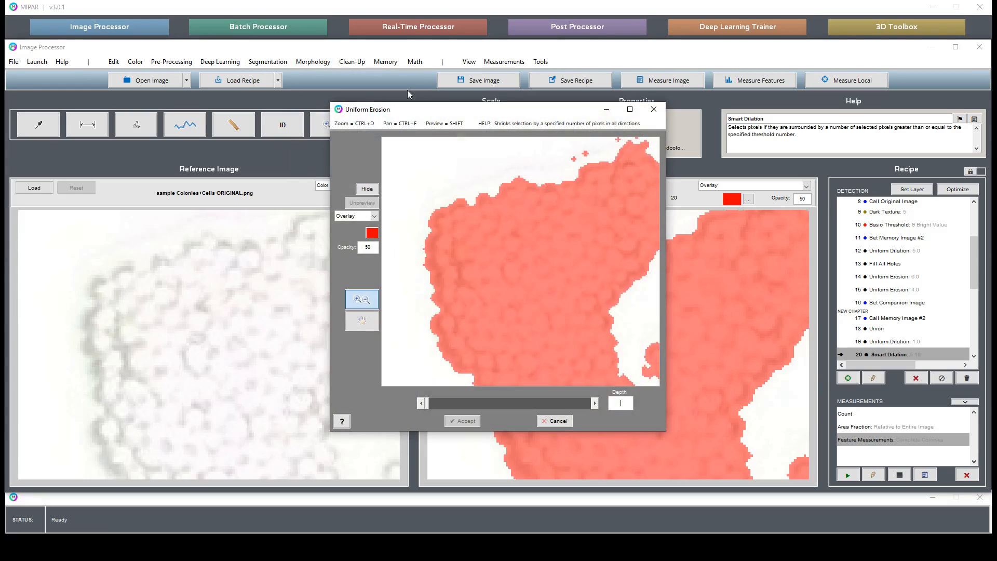
{"action": "type", "text": "3"}
{"action": "key", "text": "Return"}
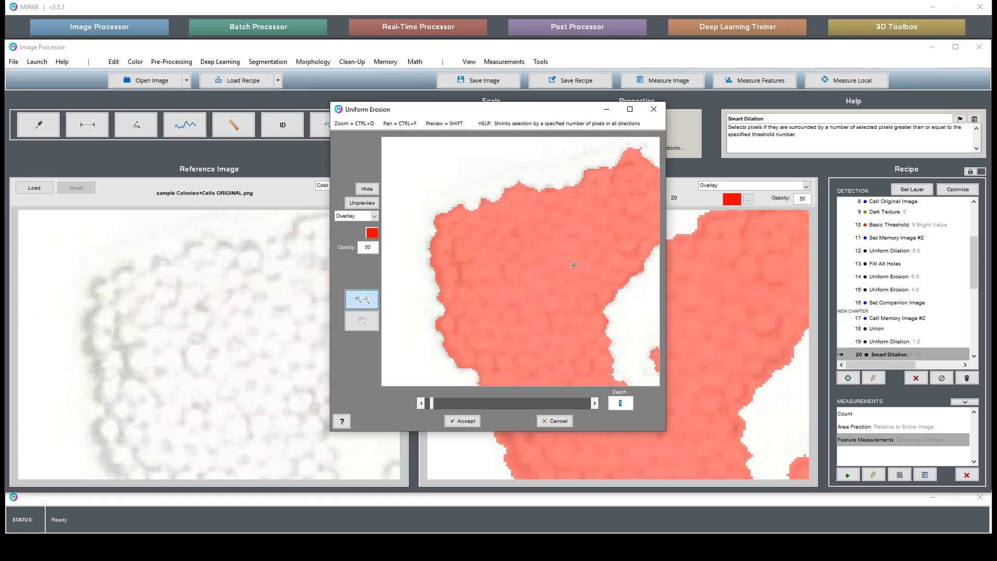
{"action": "left_click", "coordinate": [462, 421]}
{"action": "left_click_drag", "start_coordinate": [784, 265], "coordinate": [669, 289]}
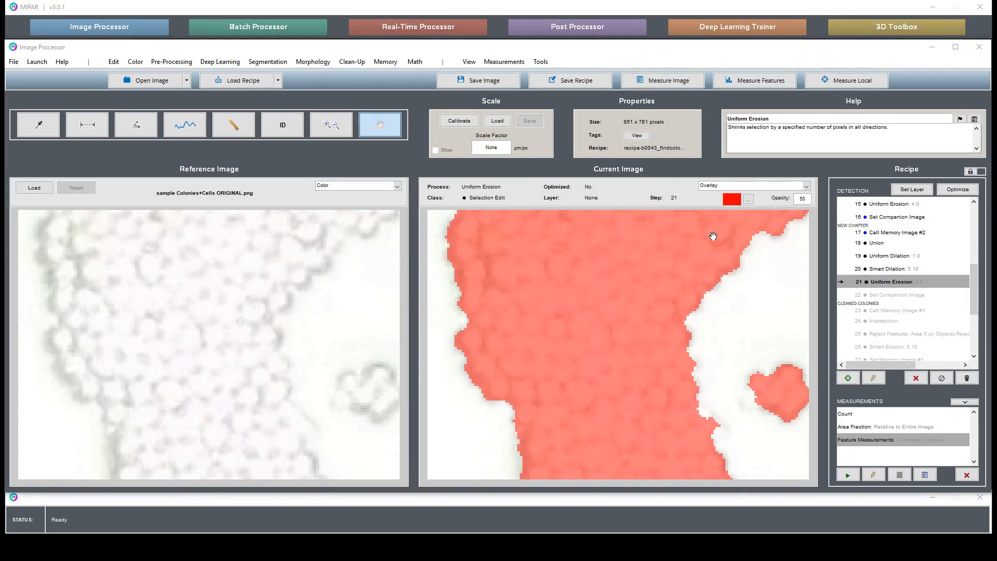
{"action": "left_click_drag", "start_coordinate": [713, 236], "coordinate": [691, 354]}
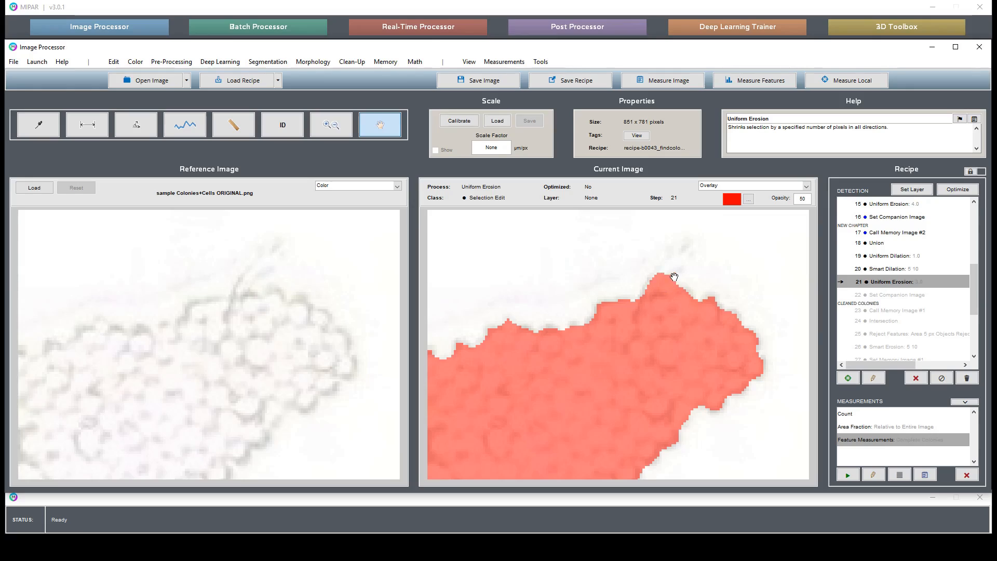
Step: Re-enable the disabled recipe steps from Set Companion Image (step 22) through COMPLETE COLONIES - Remove Edge Features (step 36)
{"action": "left_click", "coordinate": [905, 294]}
{"action": "scroll", "coordinate": [931, 321], "scroll_direction": "down", "scroll_amount": 1}
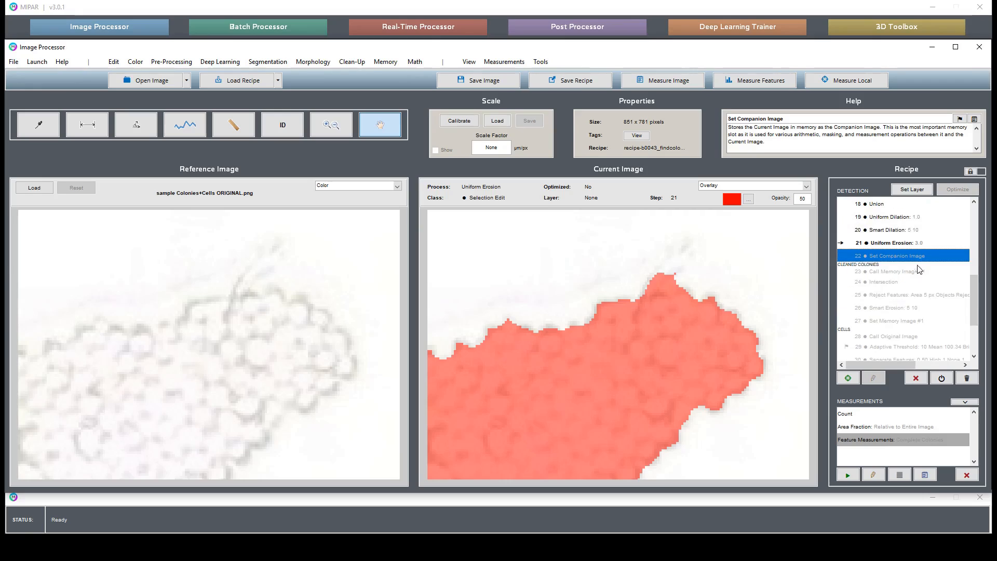
{"action": "left_click", "coordinate": [917, 311]}
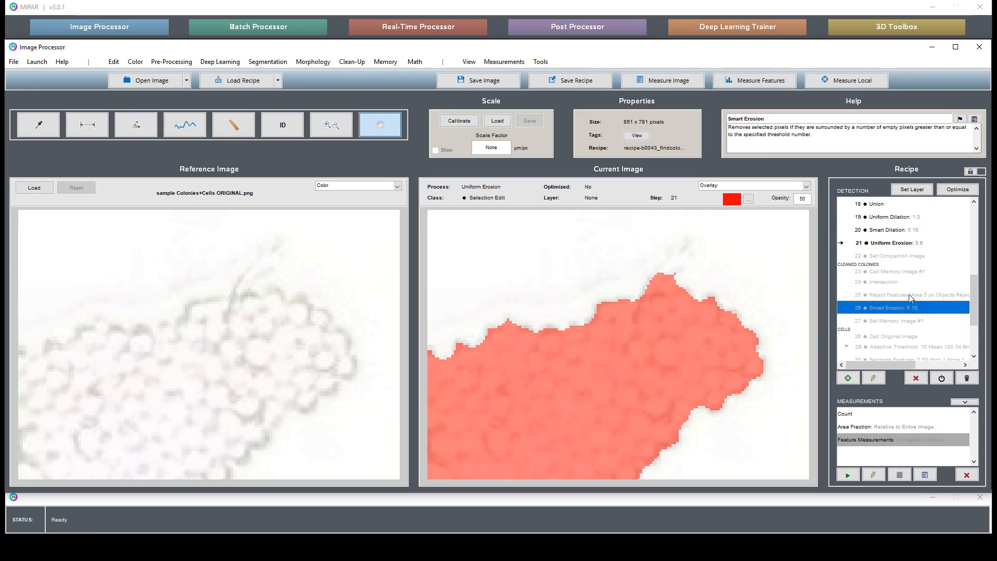
{"action": "left_click", "coordinate": [914, 336]}
{"action": "scroll", "coordinate": [915, 340], "scroll_direction": "down", "scroll_amount": 2}
{"action": "left_click", "coordinate": [916, 355]}
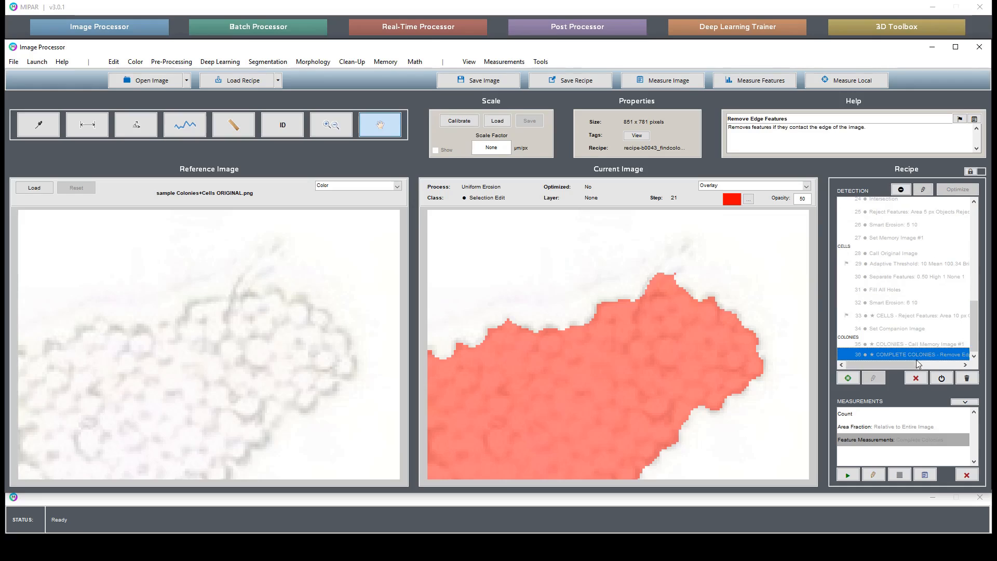
{"action": "left_click", "coordinate": [941, 378]}
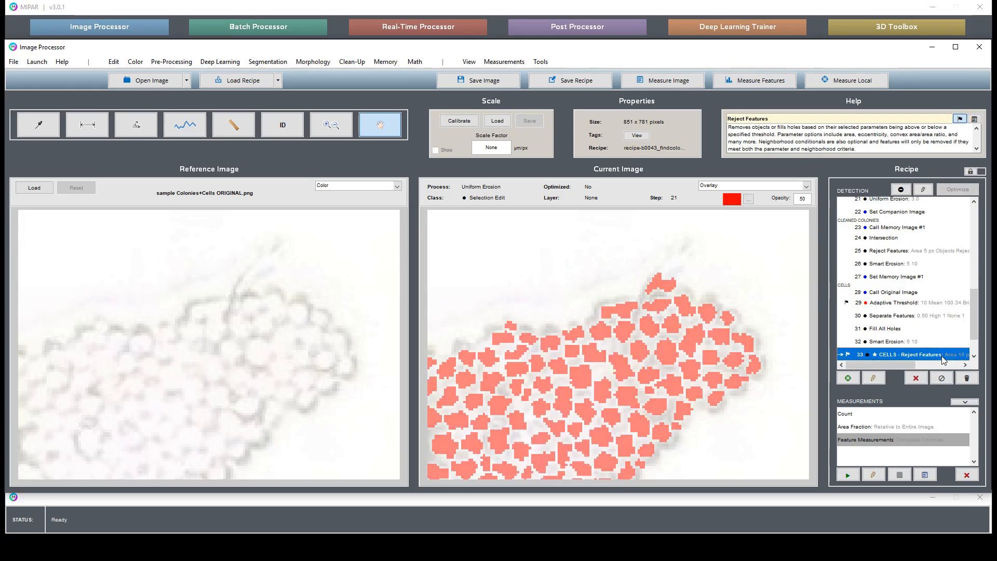
Step: Examine the detected cells along the edges of the different colonies in the CELLS - Reject Features result
{"action": "left_click_drag", "start_coordinate": [501, 406], "coordinate": [587, 358]}
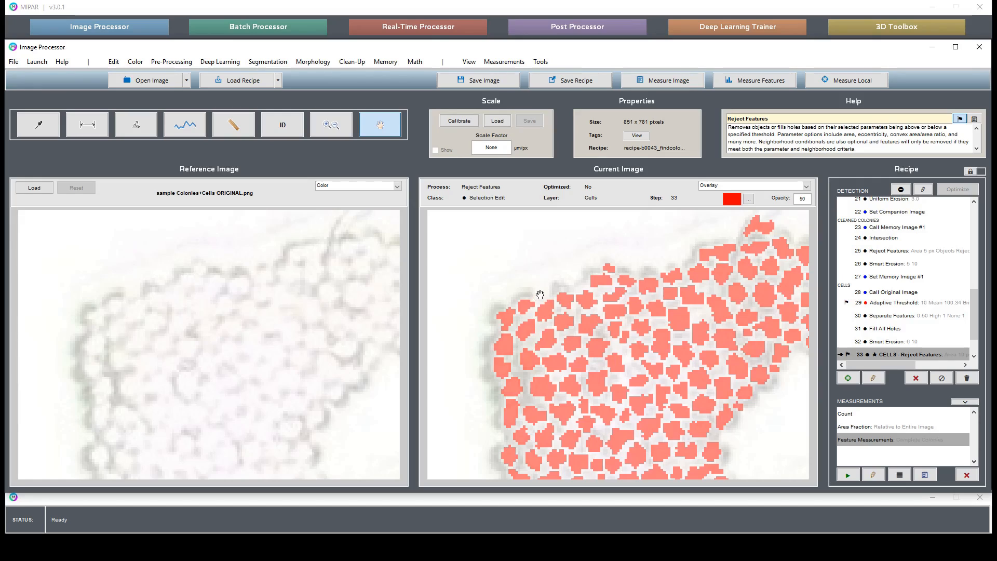
{"action": "left_click_drag", "start_coordinate": [563, 401], "coordinate": [525, 352]}
{"action": "left_click_drag", "start_coordinate": [565, 468], "coordinate": [539, 356]}
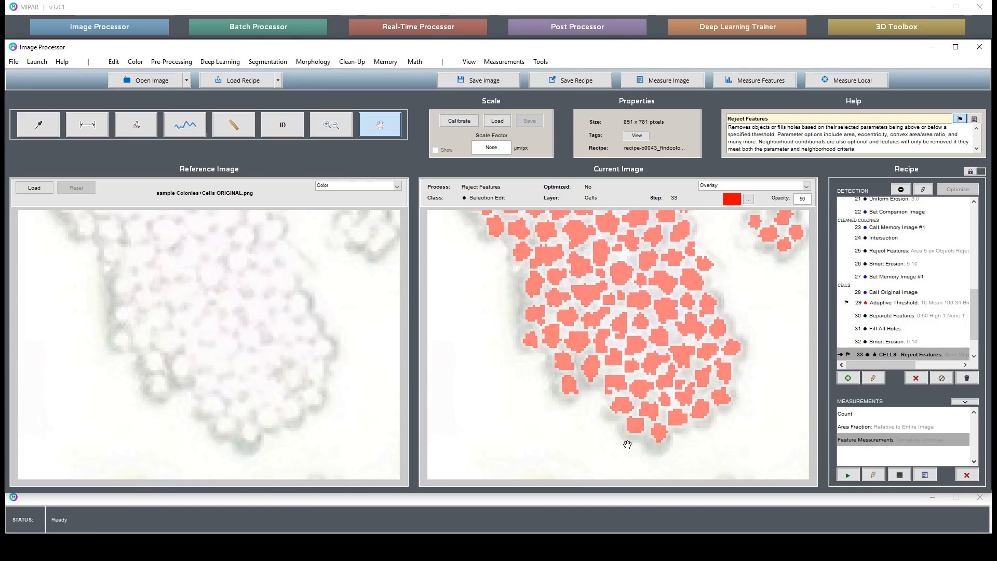
{"action": "left_click_drag", "start_coordinate": [751, 281], "coordinate": [639, 370]}
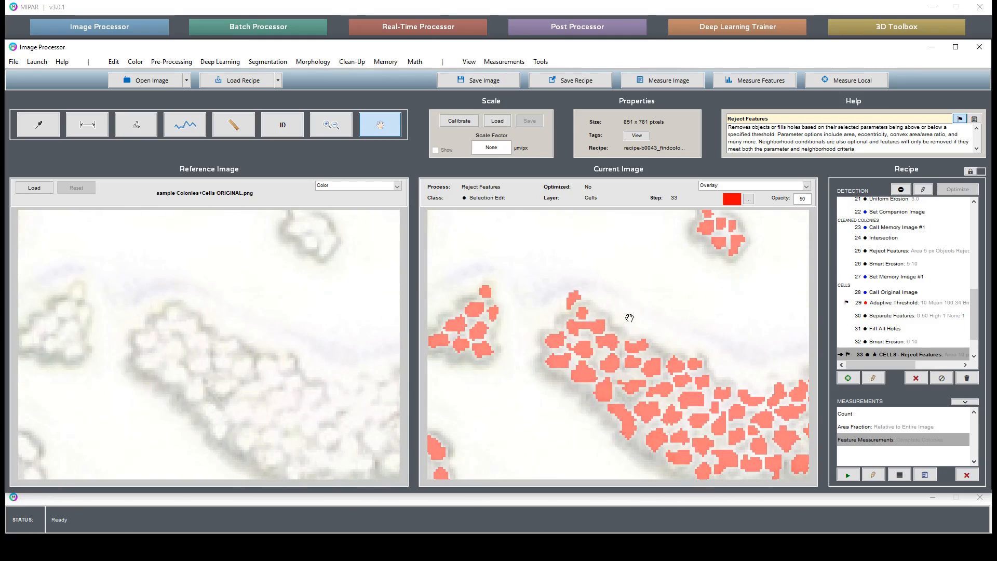
{"action": "left_click_drag", "start_coordinate": [628, 316], "coordinate": [640, 525]}
{"action": "left_click_drag", "start_coordinate": [748, 306], "coordinate": [508, 327]}
{"action": "left_click_drag", "start_coordinate": [569, 345], "coordinate": [521, 223]}
{"action": "left_click_drag", "start_coordinate": [654, 366], "coordinate": [533, 372]}
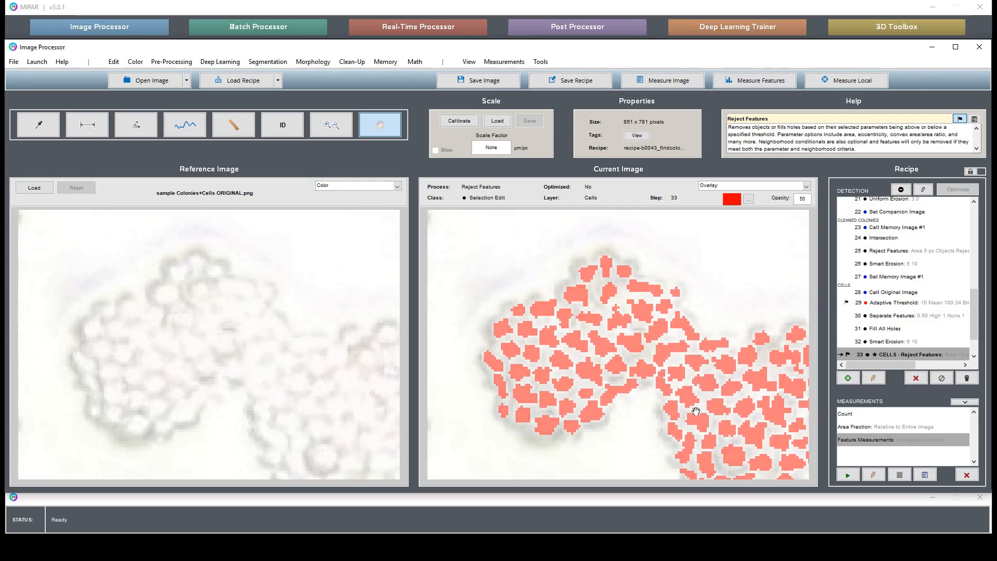
{"action": "left_click_drag", "start_coordinate": [696, 411], "coordinate": [553, 338]}
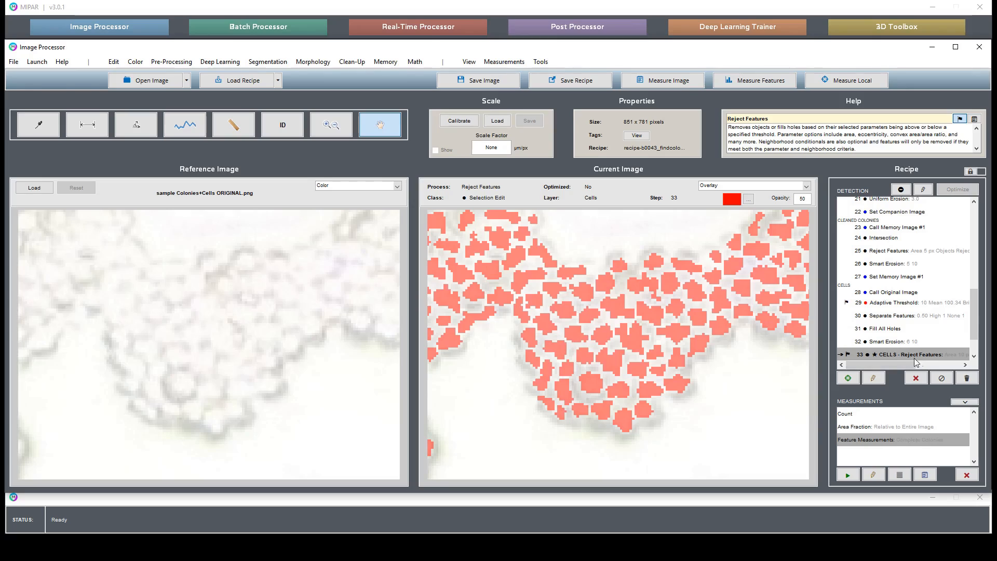
Step: Set the result of the CELLS - Reject Features step as the reference image
{"action": "left_click", "coordinate": [898, 277]}
{"action": "left_click", "coordinate": [906, 304]}
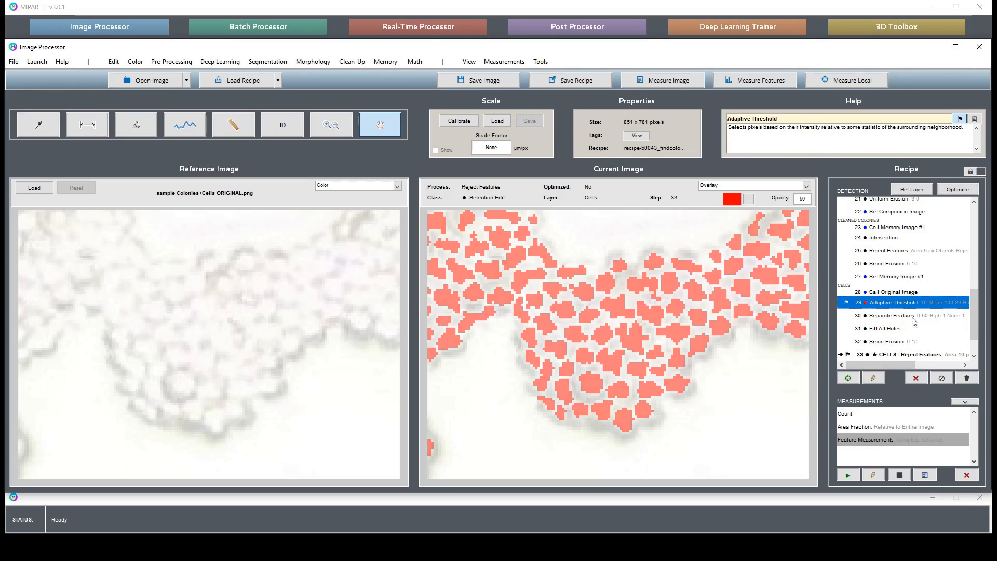
{"action": "left_click", "coordinate": [914, 355]}
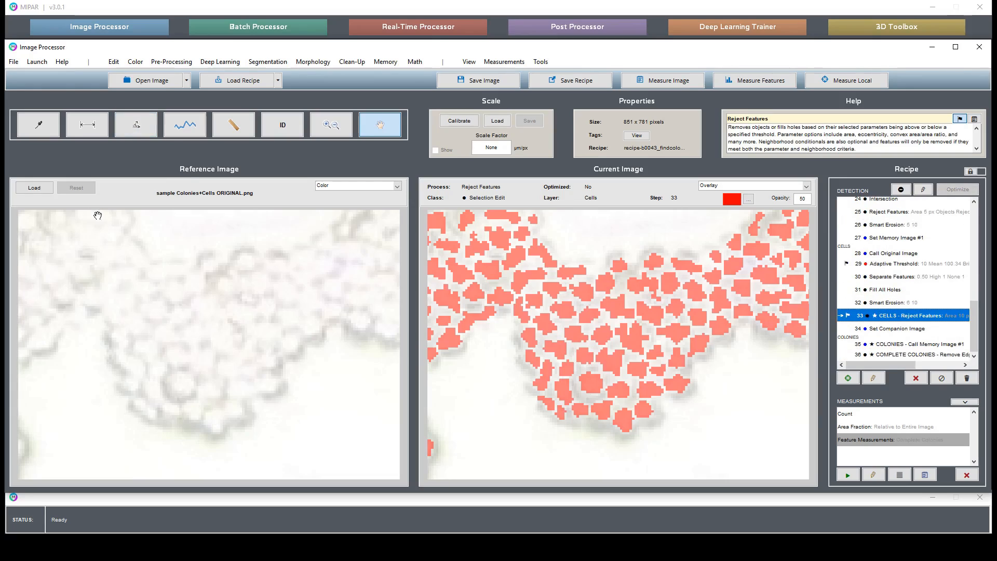
{"action": "right_click", "coordinate": [892, 315]}
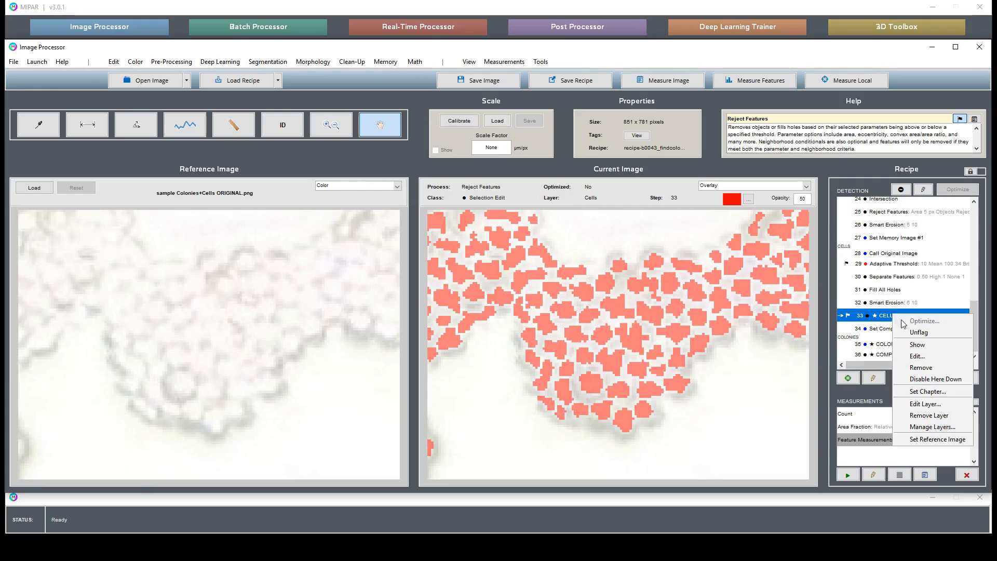
{"action": "left_click", "coordinate": [949, 439]}
Step: Remove recipe steps 15 to 21, from the 4.0 Uniform Erosion through the 3.0 Uniform Erosion
{"action": "left_click", "coordinate": [921, 299]}
{"action": "scroll", "coordinate": [923, 300], "scroll_direction": "up", "scroll_amount": 3}
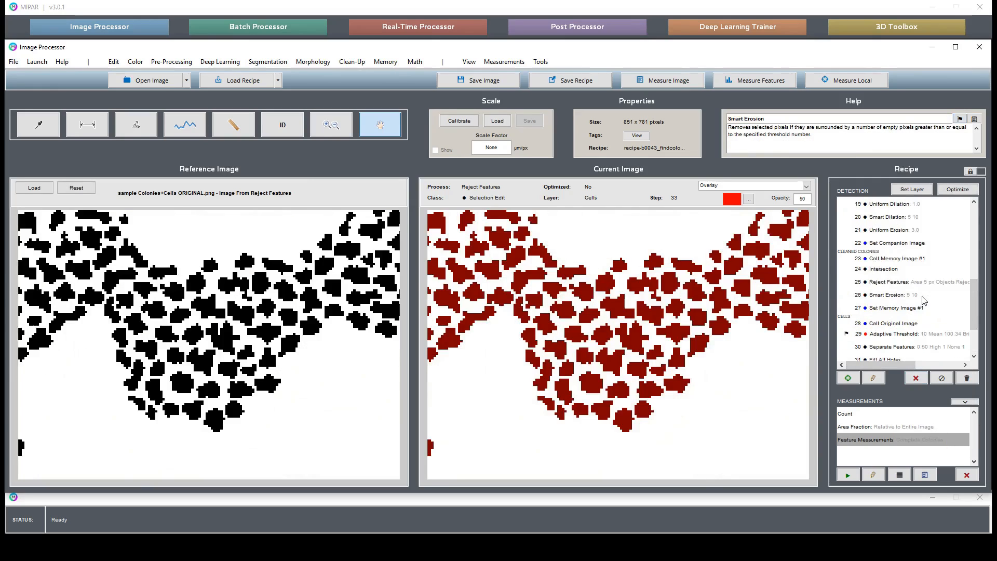
{"action": "scroll", "coordinate": [923, 300], "scroll_direction": "up", "scroll_amount": 2}
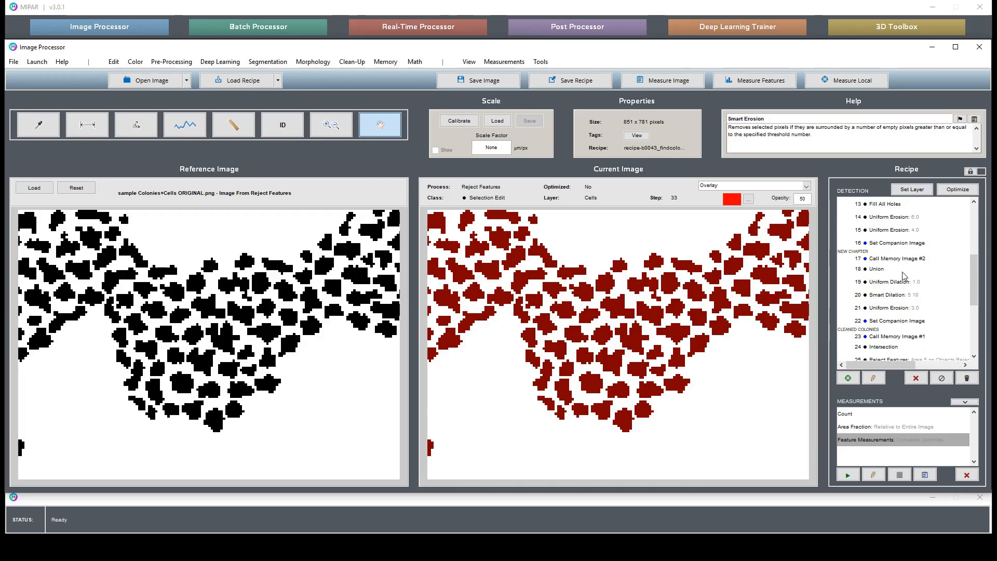
{"action": "scroll", "coordinate": [902, 269], "scroll_direction": "up", "scroll_amount": 1}
{"action": "scroll", "coordinate": [907, 273], "scroll_direction": "down", "scroll_amount": 1}
{"action": "scroll", "coordinate": [908, 276], "scroll_direction": "up", "scroll_amount": 4}
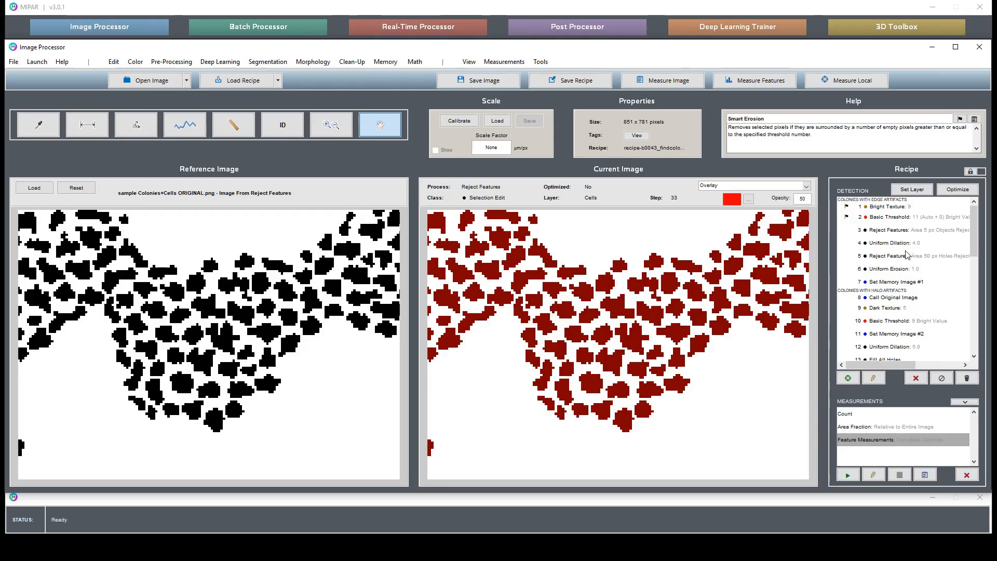
{"action": "scroll", "coordinate": [917, 309], "scroll_direction": "down", "scroll_amount": 1}
{"action": "left_click", "coordinate": [925, 347]}
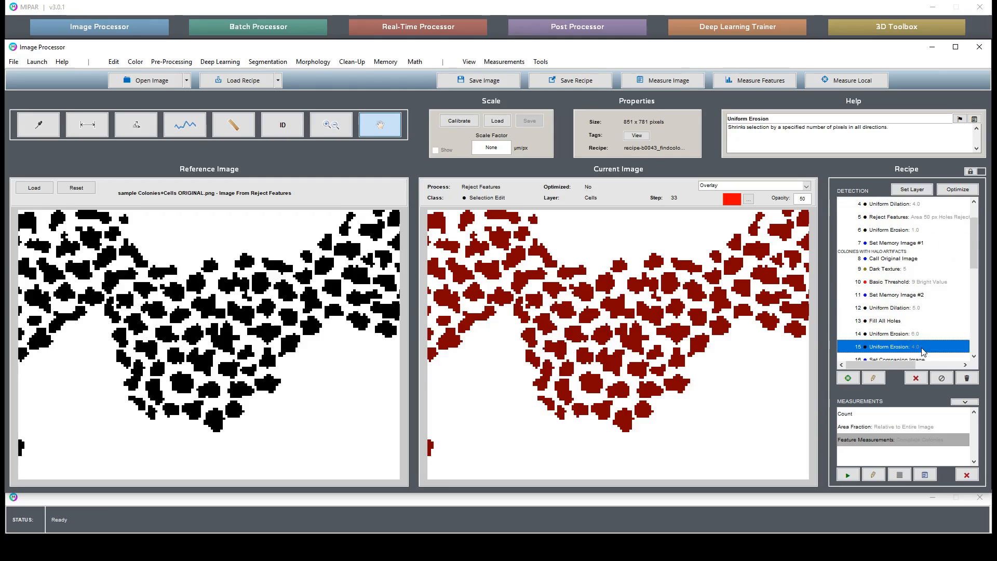
{"action": "scroll", "coordinate": [921, 346], "scroll_direction": "down", "scroll_amount": 3}
{"action": "left_click", "coordinate": [921, 309], "text": "shift"}
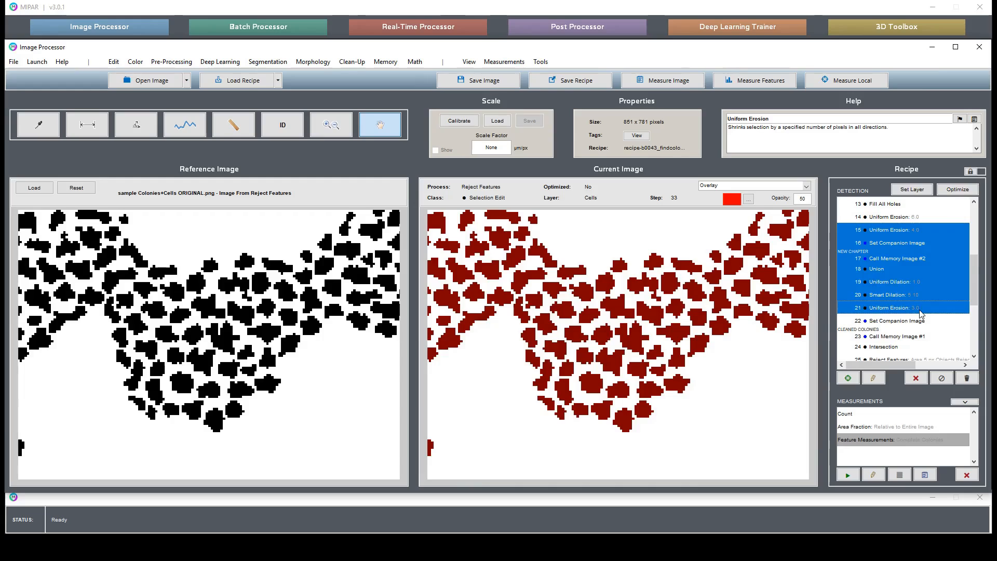
{"action": "left_click", "coordinate": [921, 379]}
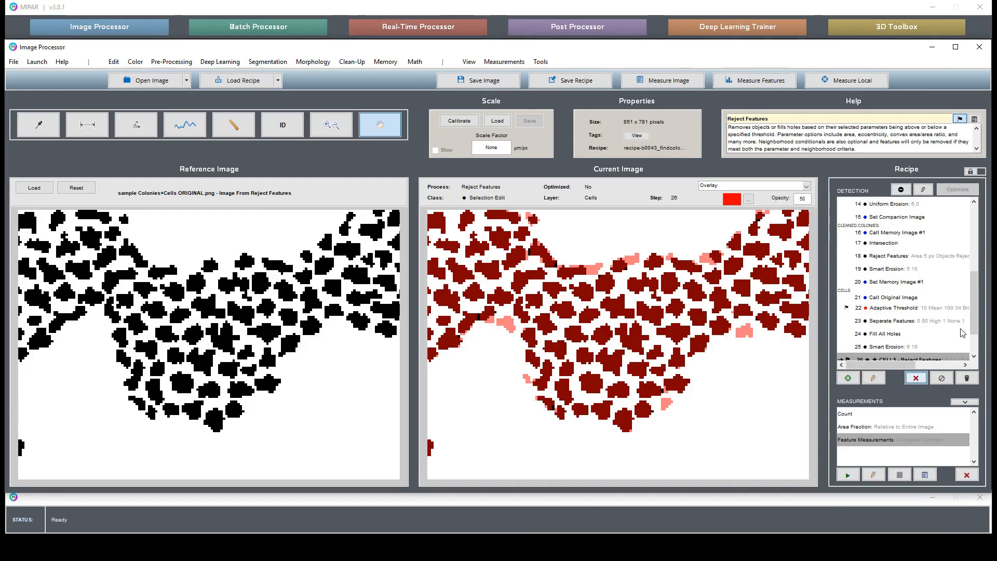
Step: Compare the cells detected without the removed recipe steps against the reference result along the edges of several colonies
{"action": "left_click_drag", "start_coordinate": [744, 331], "coordinate": [726, 309]}
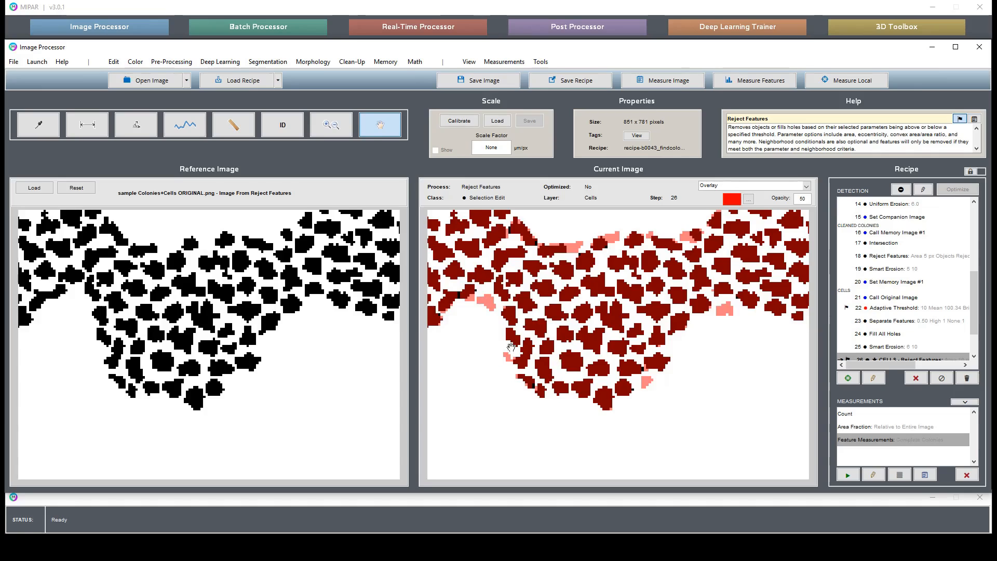
{"action": "left_click_drag", "start_coordinate": [508, 347], "coordinate": [813, 302]}
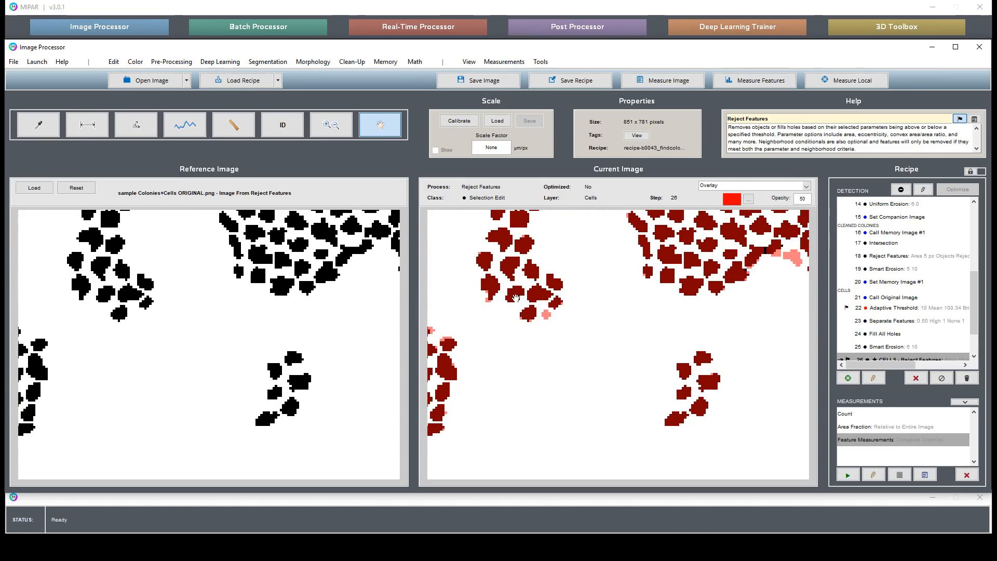
{"action": "left_click_drag", "start_coordinate": [525, 376], "coordinate": [714, 463]}
{"action": "left_click_drag", "start_coordinate": [600, 314], "coordinate": [588, 452]}
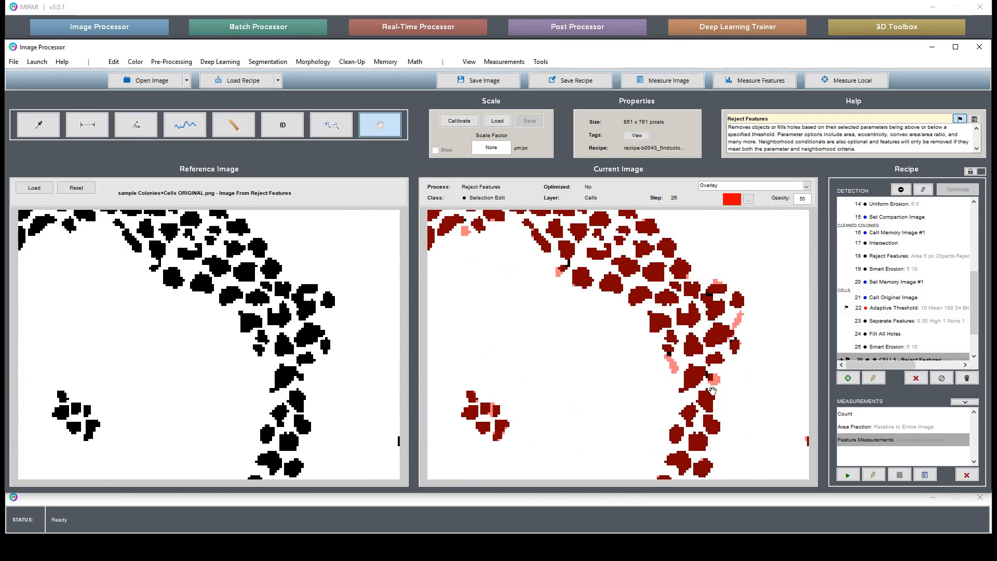
{"action": "left_click_drag", "start_coordinate": [702, 284], "coordinate": [614, 323]}
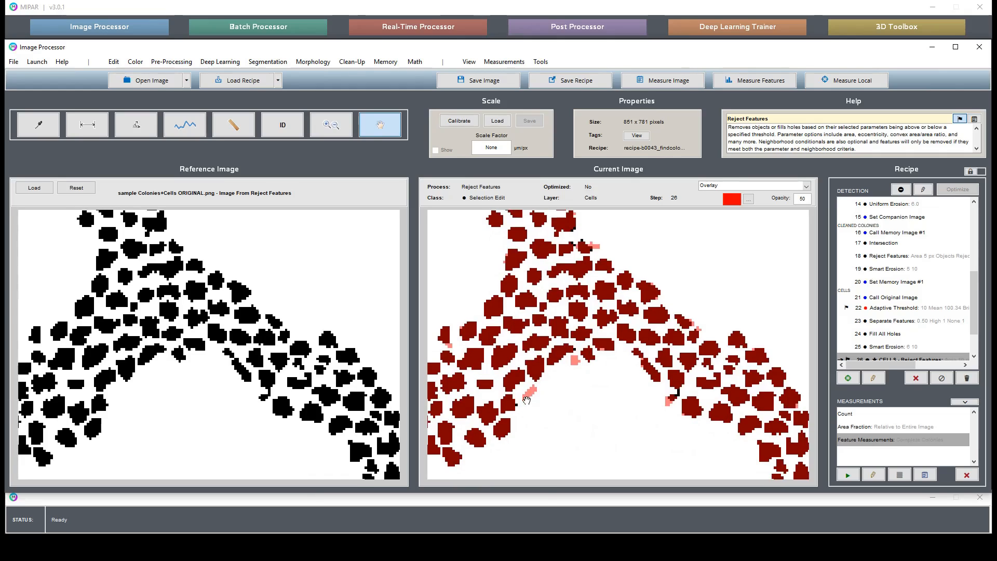
{"action": "left_click_drag", "start_coordinate": [526, 400], "coordinate": [652, 336]}
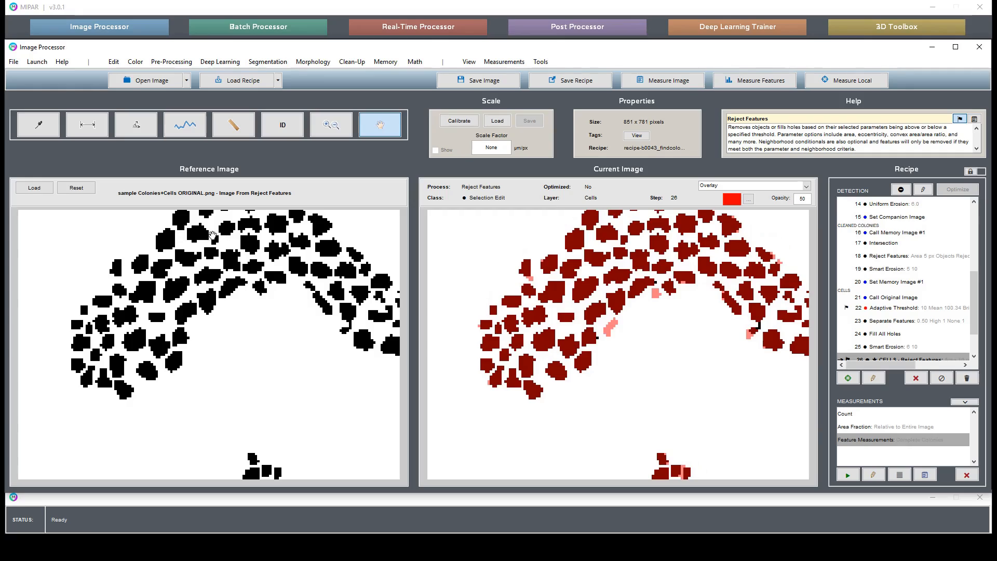
Step: Reset the reference image to the original sample and undo the removal of recipe steps 15 to 21
{"action": "left_click", "coordinate": [76, 188]}
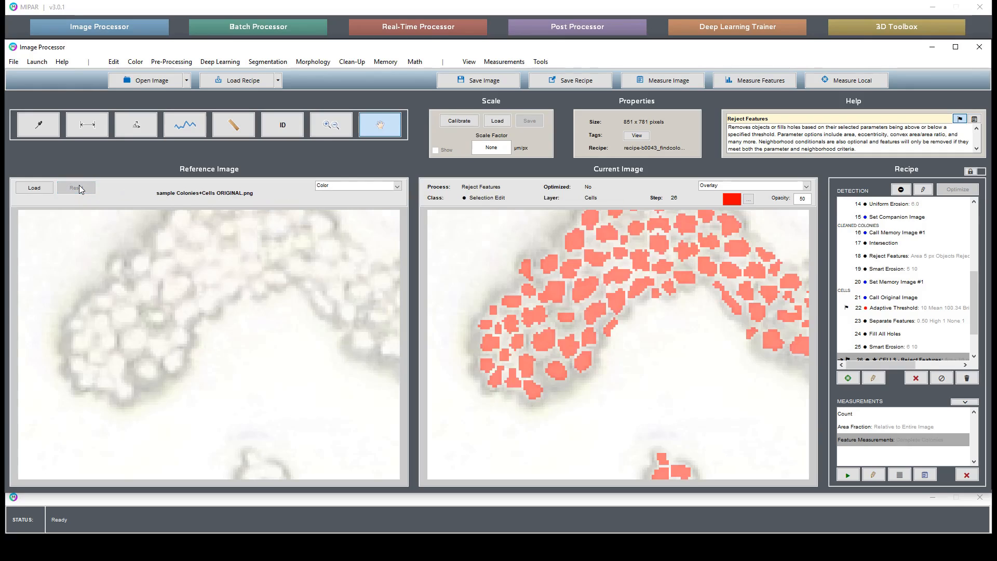
{"action": "left_click", "coordinate": [114, 62]}
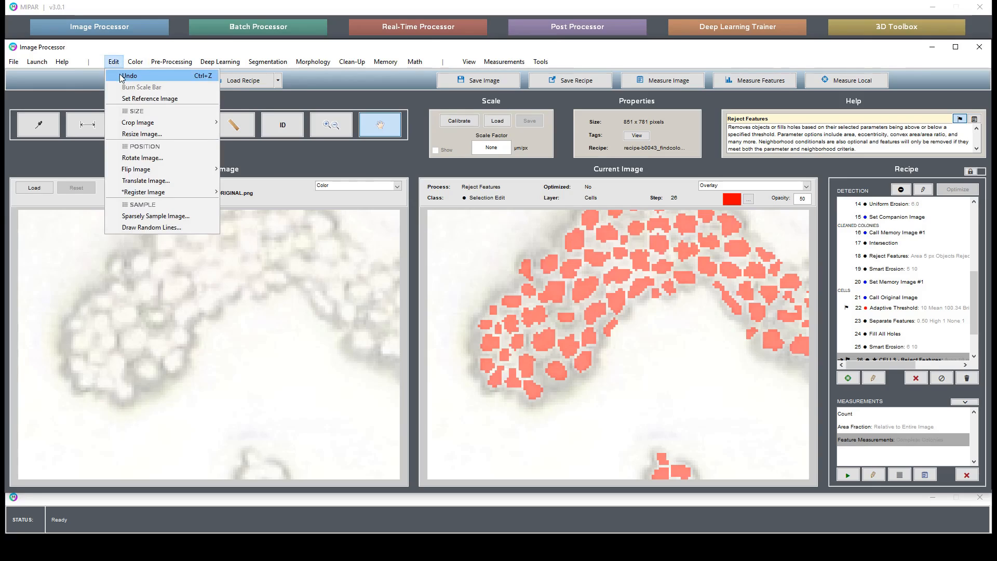
{"action": "left_click", "coordinate": [119, 76]}
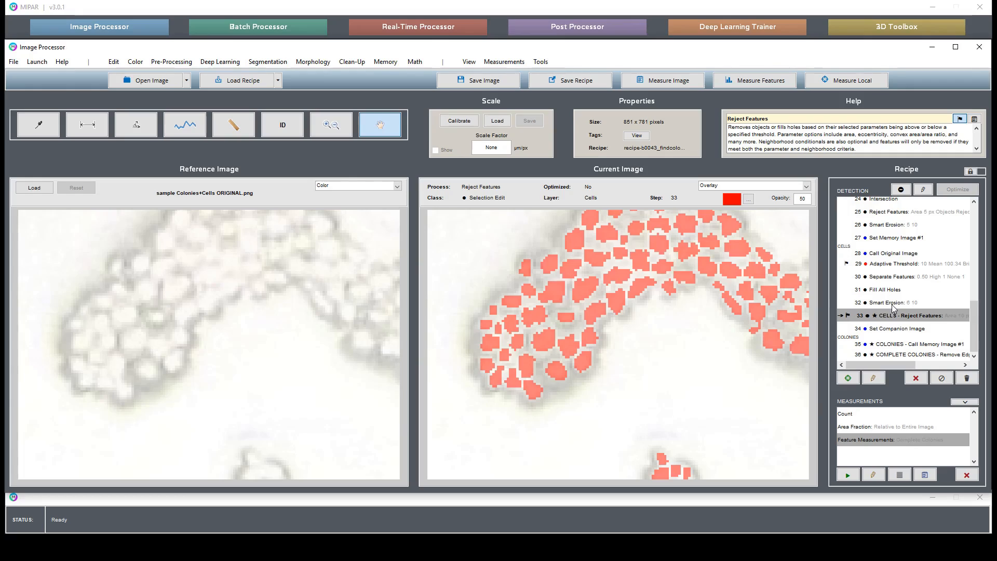
Step: Examine the cells detected by the restored recipe over the original image across the neighbouring colonies
{"action": "scroll", "coordinate": [893, 307], "scroll_direction": "up", "scroll_amount": 3}
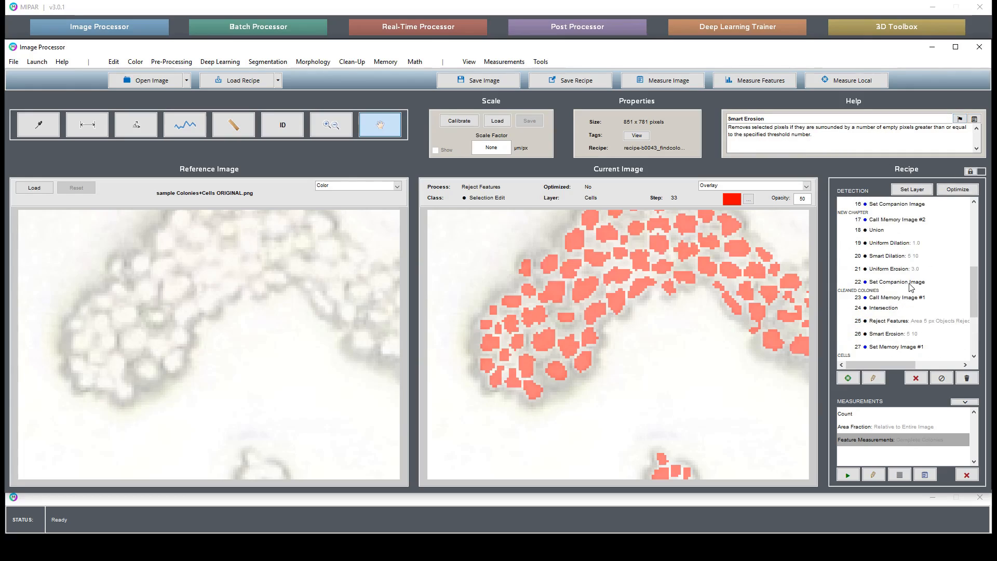
{"action": "left_click_drag", "start_coordinate": [658, 341], "coordinate": [387, 286]}
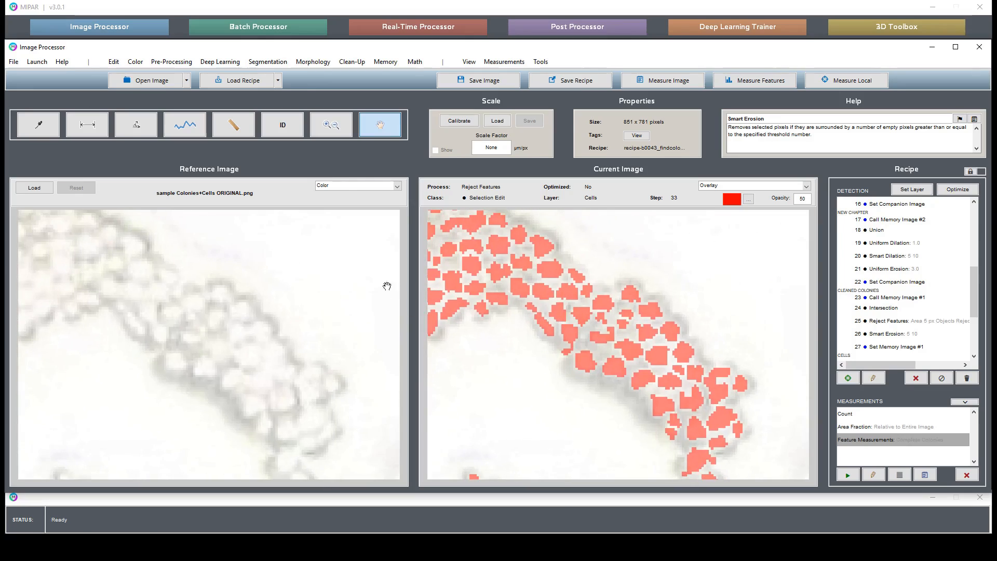
{"action": "left_click_drag", "start_coordinate": [700, 468], "coordinate": [670, 343]}
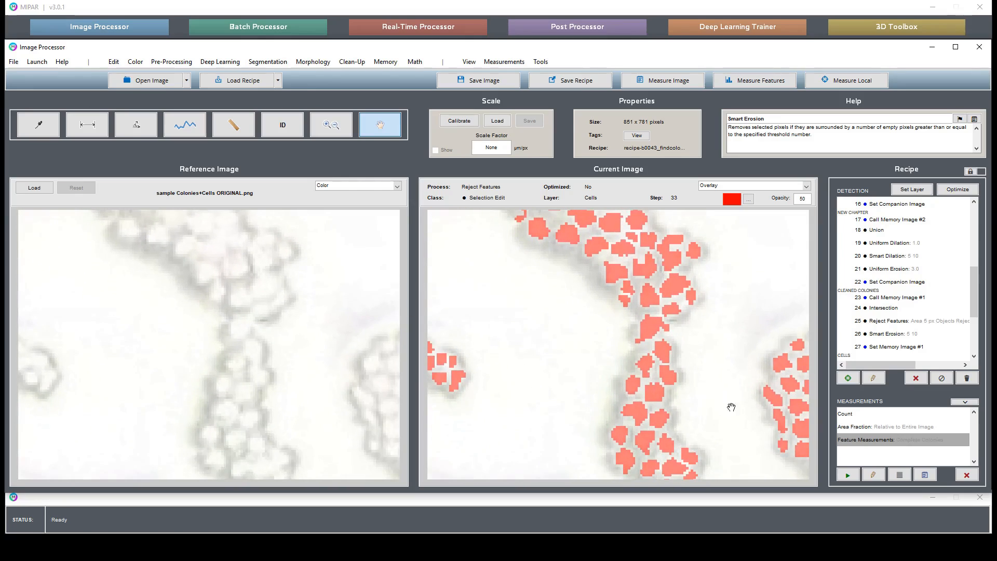
{"action": "left_click_drag", "start_coordinate": [743, 367], "coordinate": [548, 283]}
Step: Review the colony selection at the Uniform Erosion steps 14 and 15, the Union, the two dilations and the Uniform Erosion step 21
{"action": "left_click", "coordinate": [877, 298]}
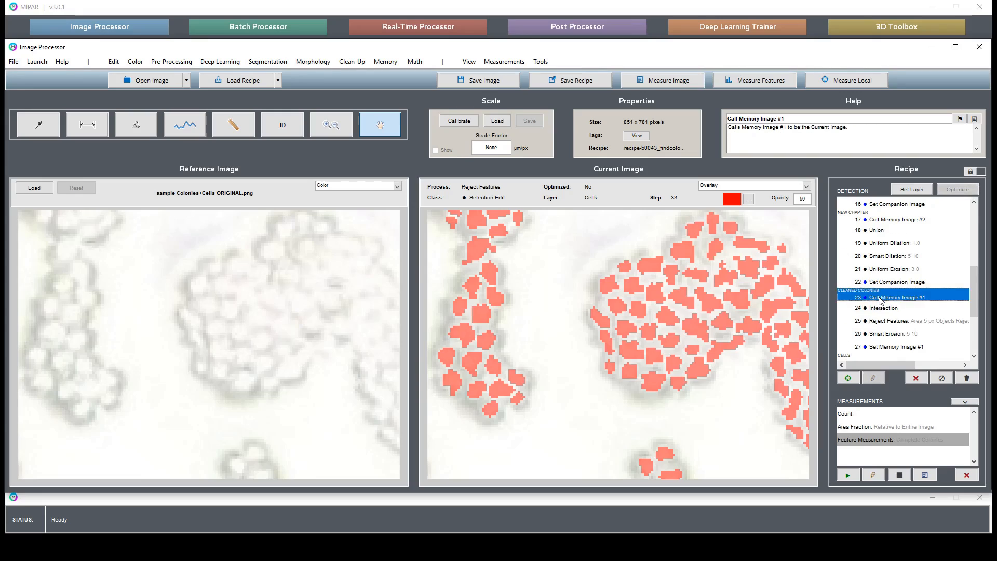
{"action": "scroll", "coordinate": [879, 300], "scroll_direction": "up", "scroll_amount": 3}
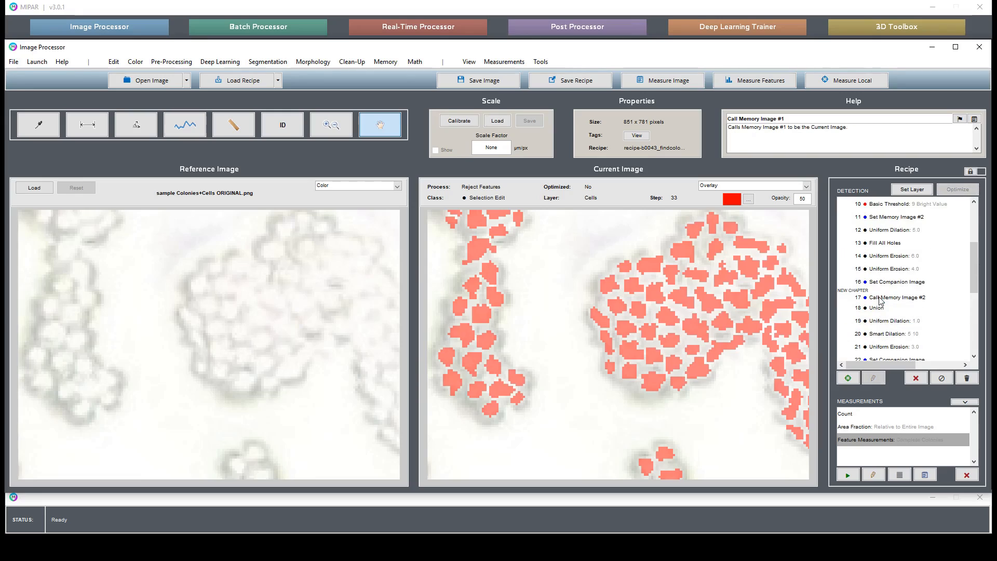
{"action": "left_click", "coordinate": [899, 234]}
{"action": "left_click", "coordinate": [904, 256]}
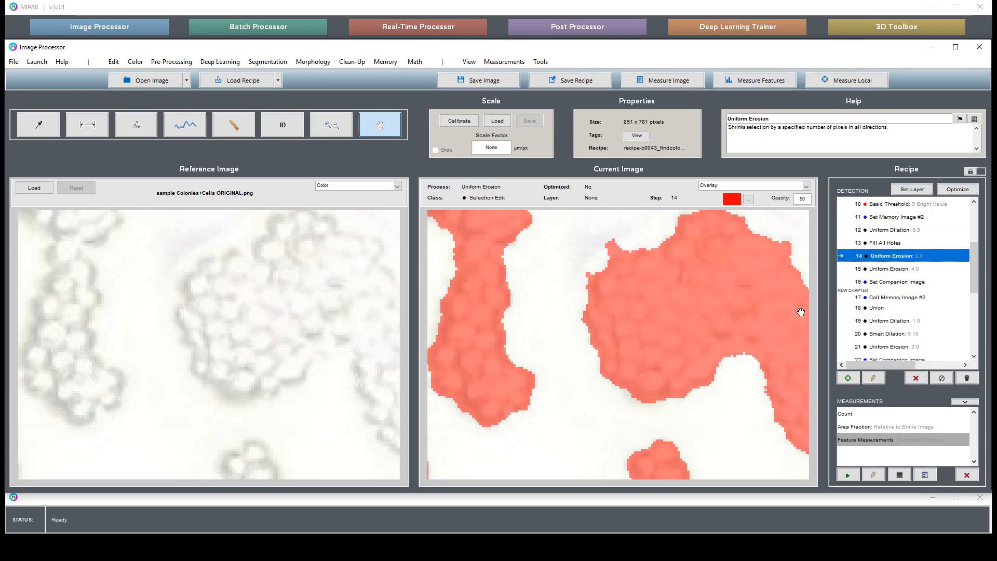
{"action": "double_click", "coordinate": [756, 311]}
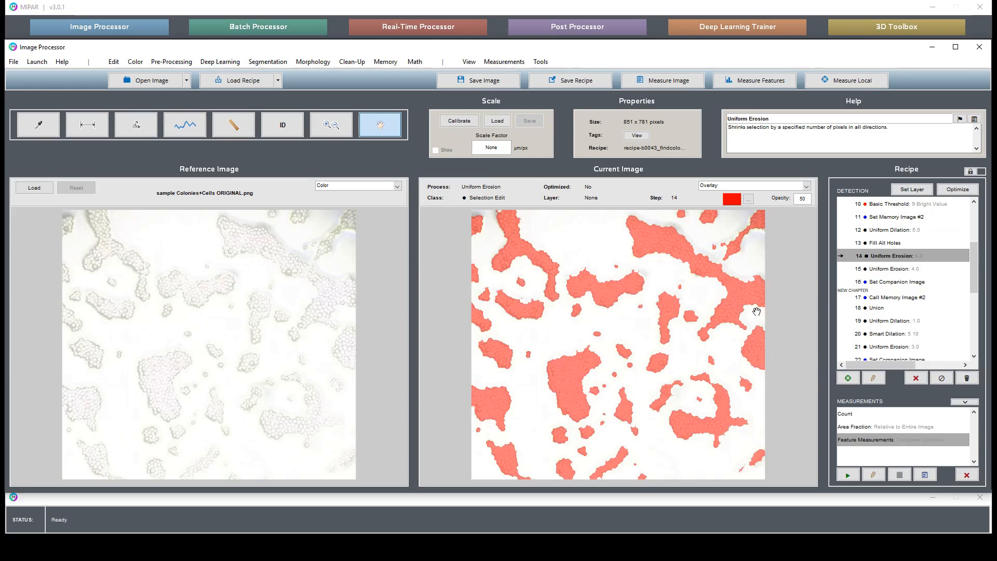
{"action": "left_click", "coordinate": [906, 270]}
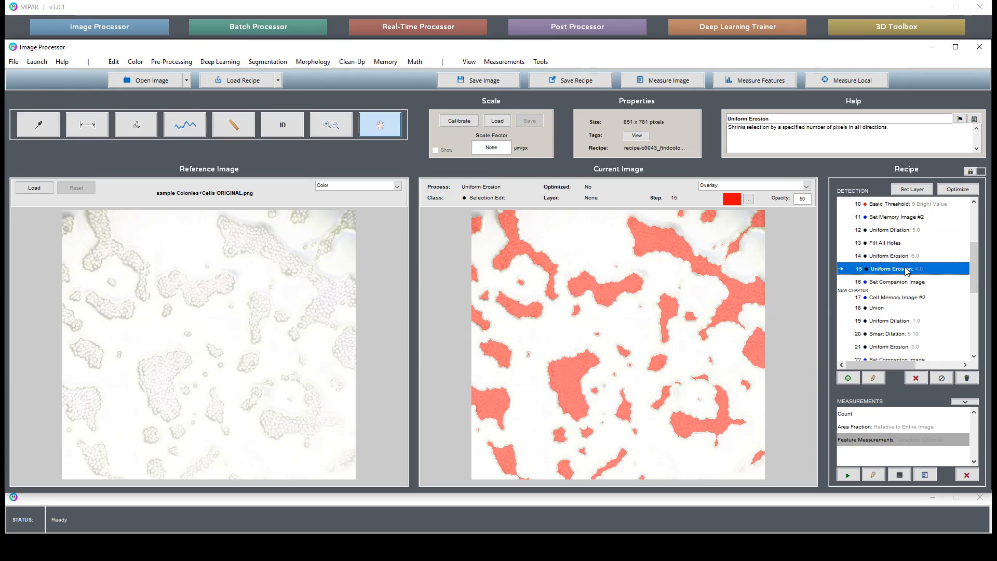
{"action": "left_click", "coordinate": [895, 308]}
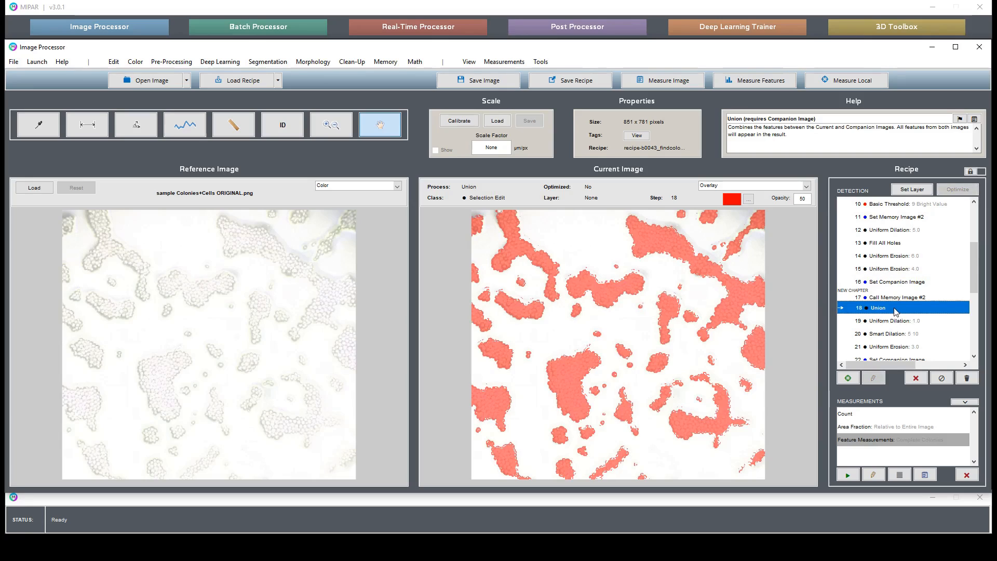
{"action": "left_click", "coordinate": [918, 321]}
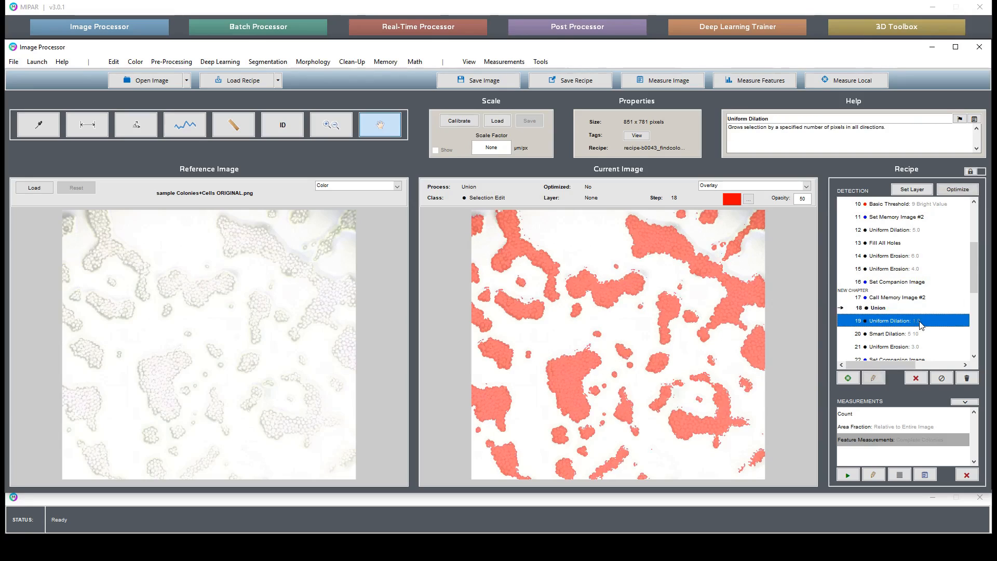
{"action": "left_click_drag", "start_coordinate": [607, 405], "coordinate": [628, 355]}
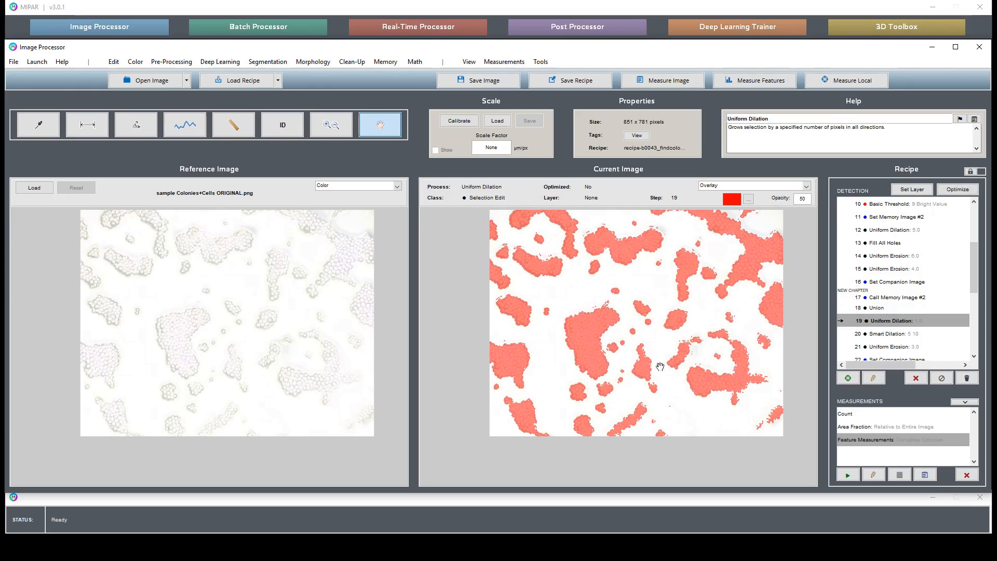
{"action": "left_click", "coordinate": [871, 335]}
{"action": "left_click", "coordinate": [892, 347]}
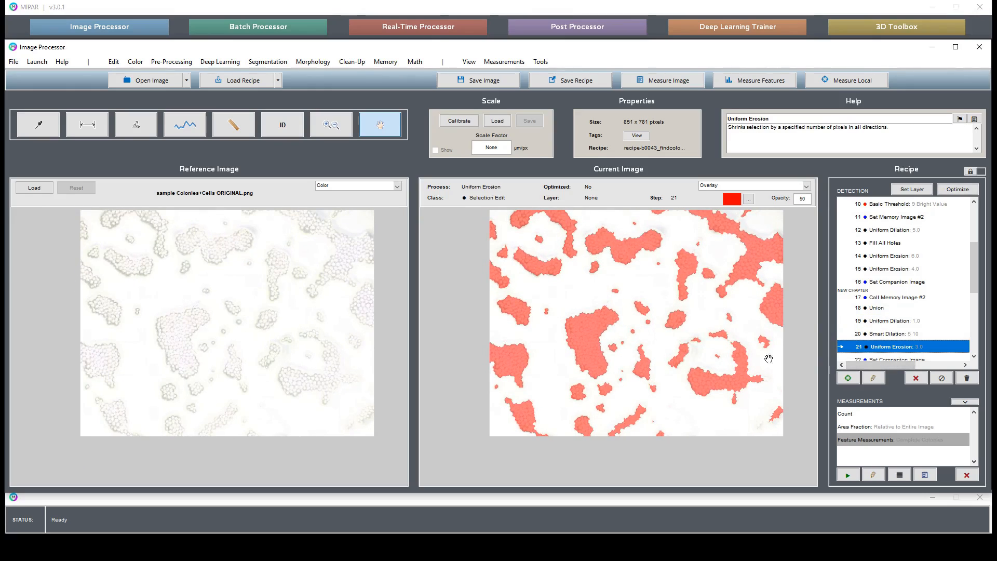
Step: Show the measurement results table and check the Count value of the Cells layer
{"action": "scroll", "coordinate": [867, 347], "scroll_direction": "down", "scroll_amount": 2}
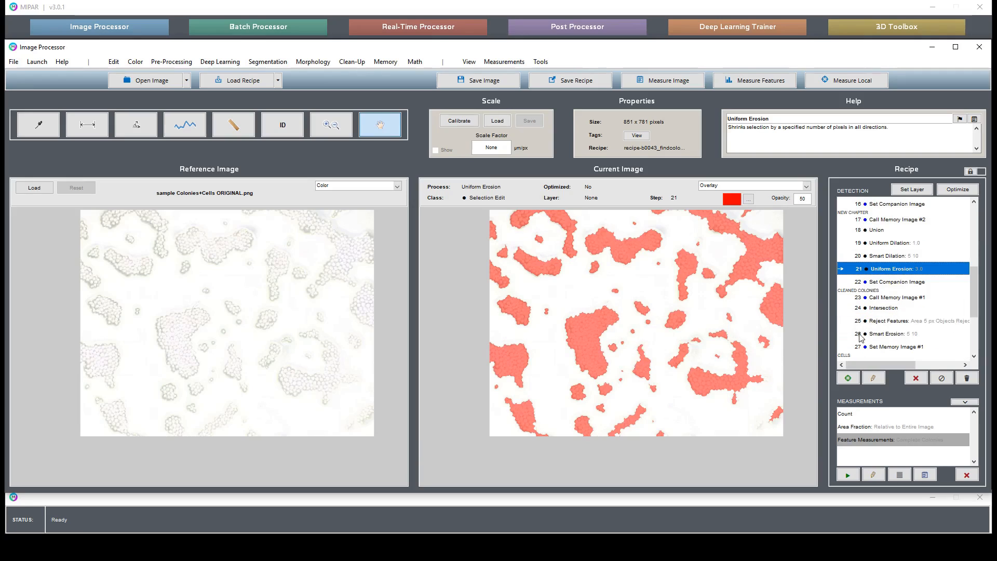
{"action": "left_click", "coordinate": [932, 475]}
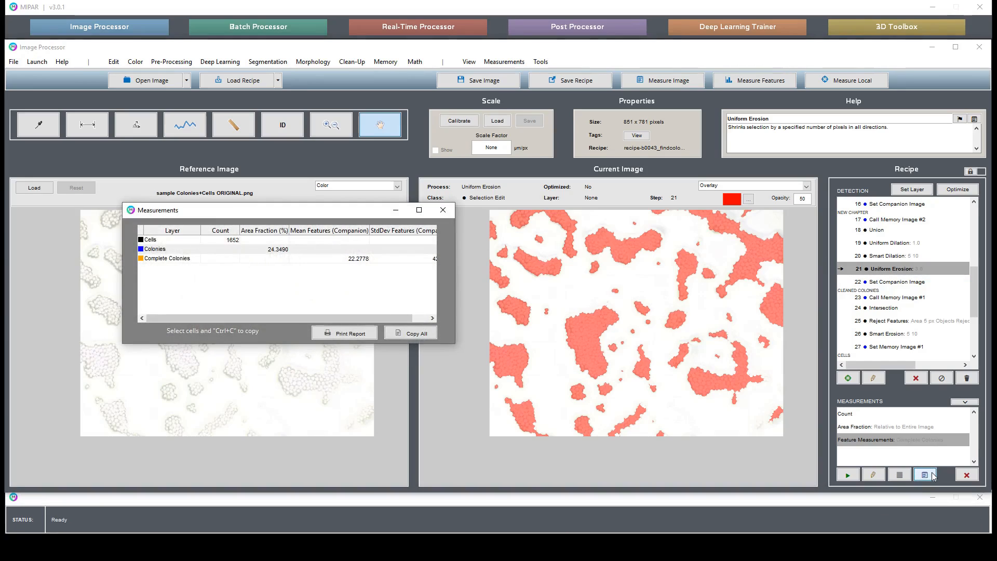
{"action": "left_click", "coordinate": [228, 239]}
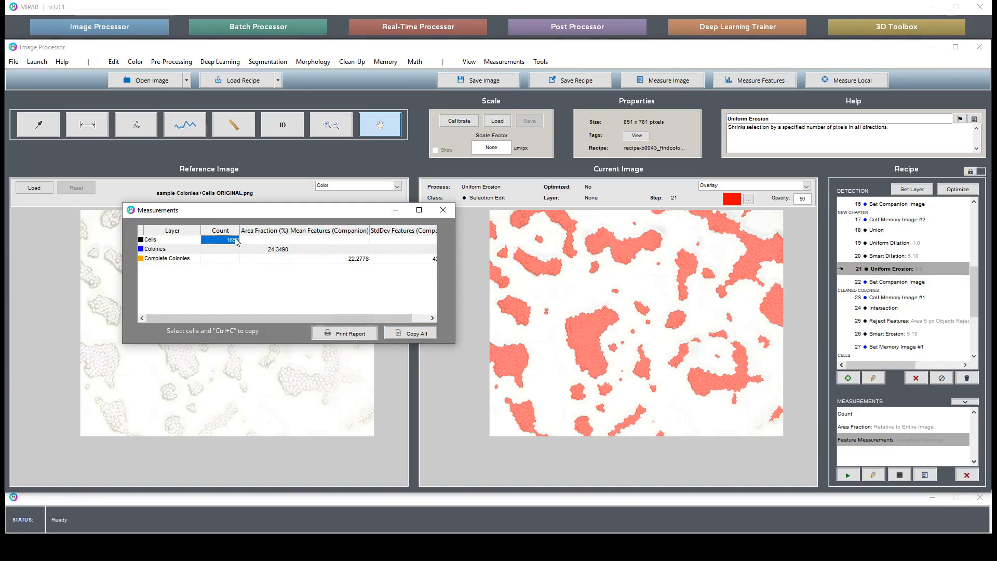